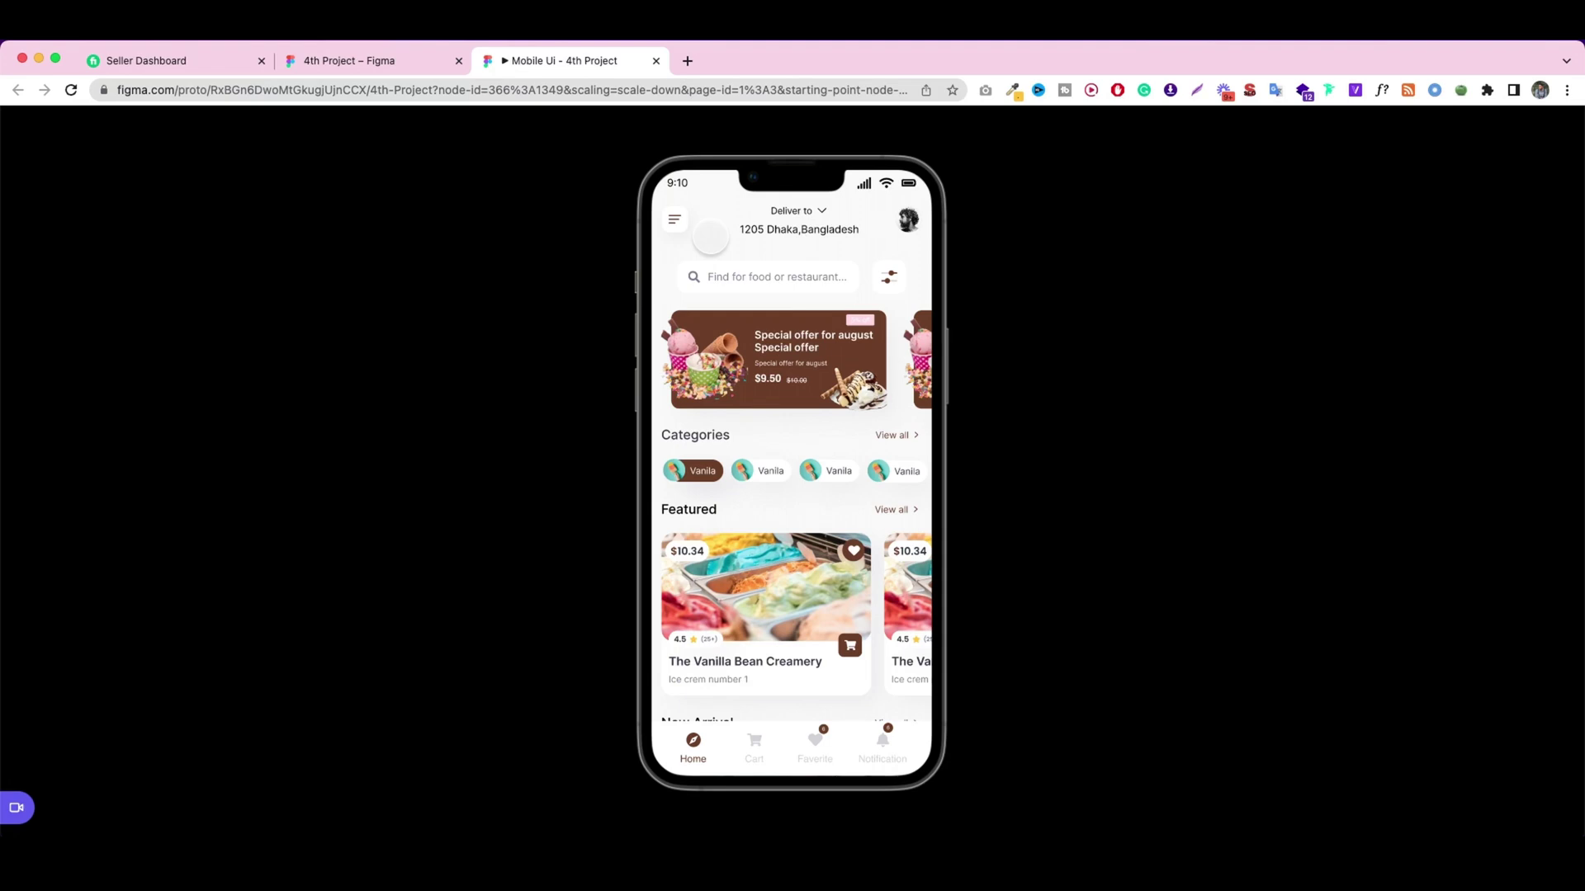
In the prototype preview, open the side menu three times, closing it each time by tapping outside.
left_click(674, 220)
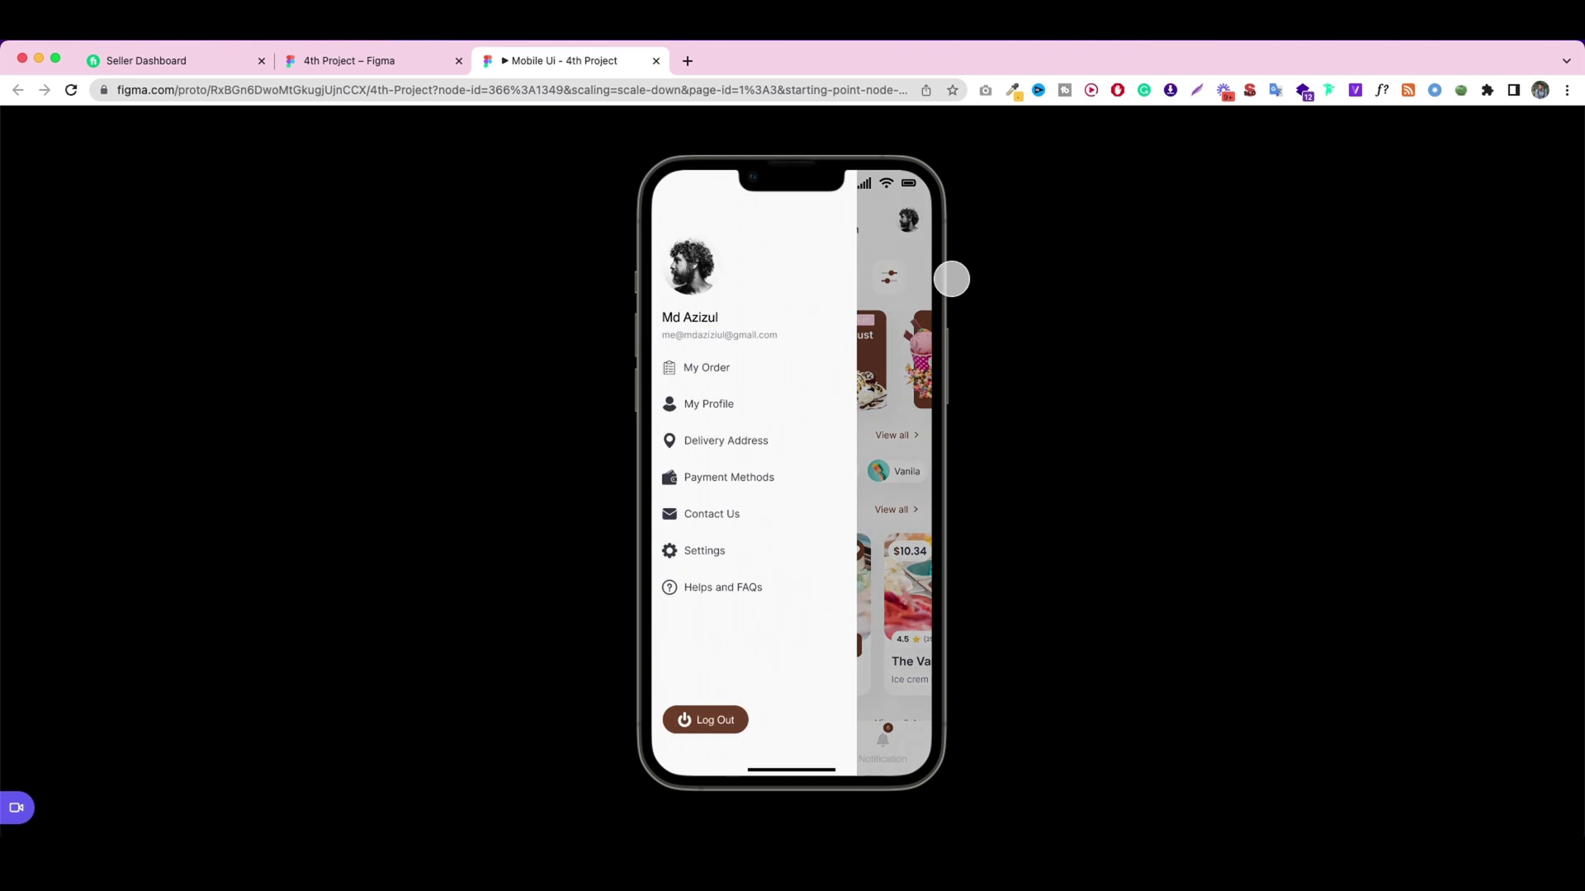
left_click(899, 266)
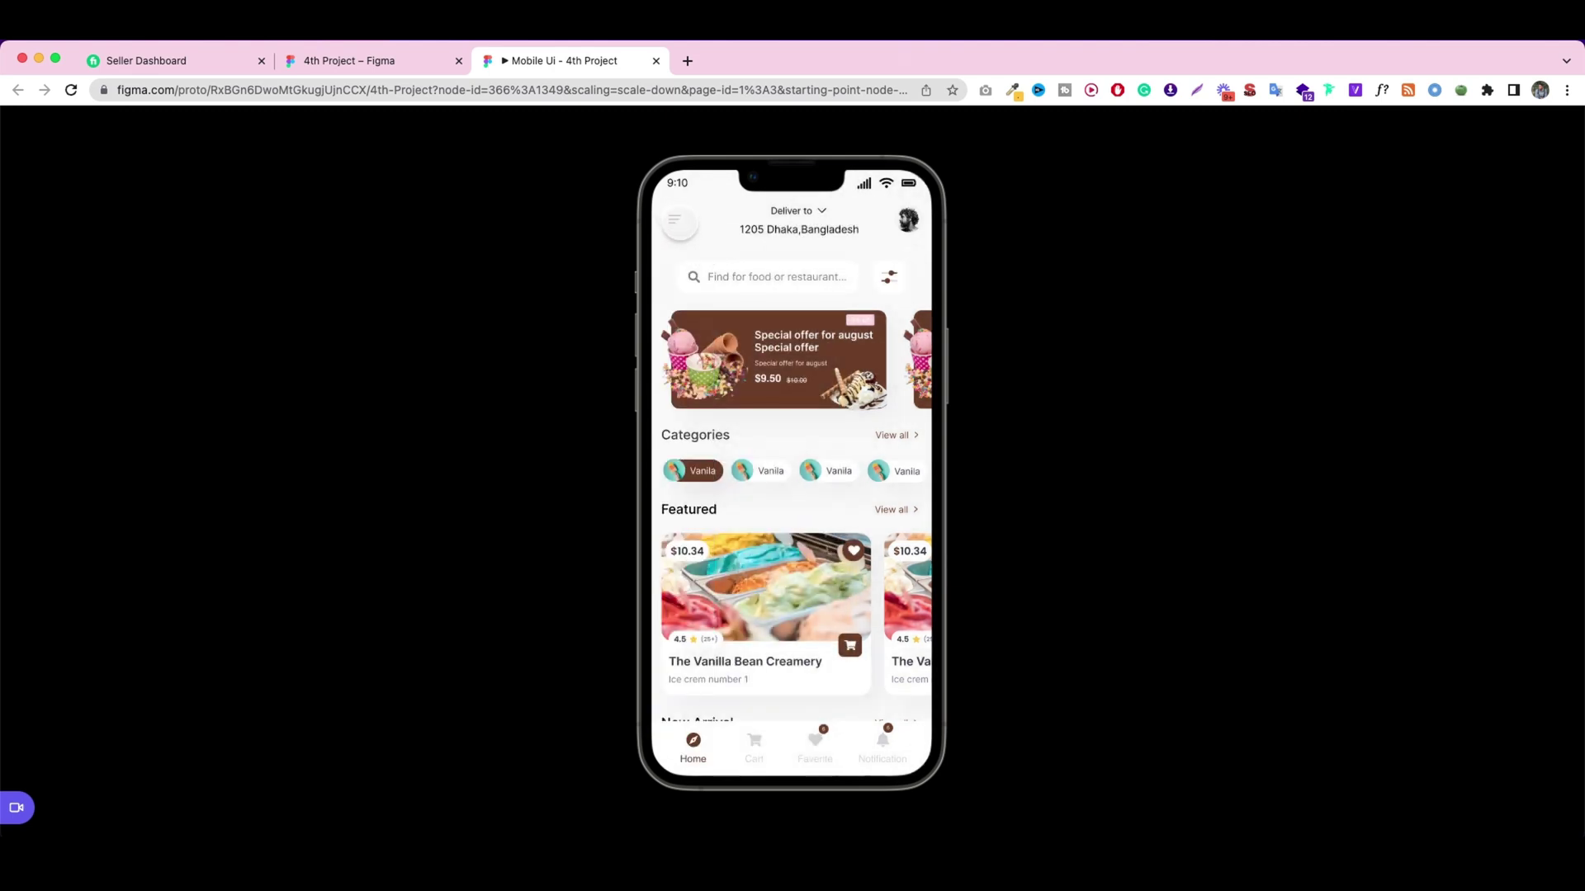
left_click(675, 219)
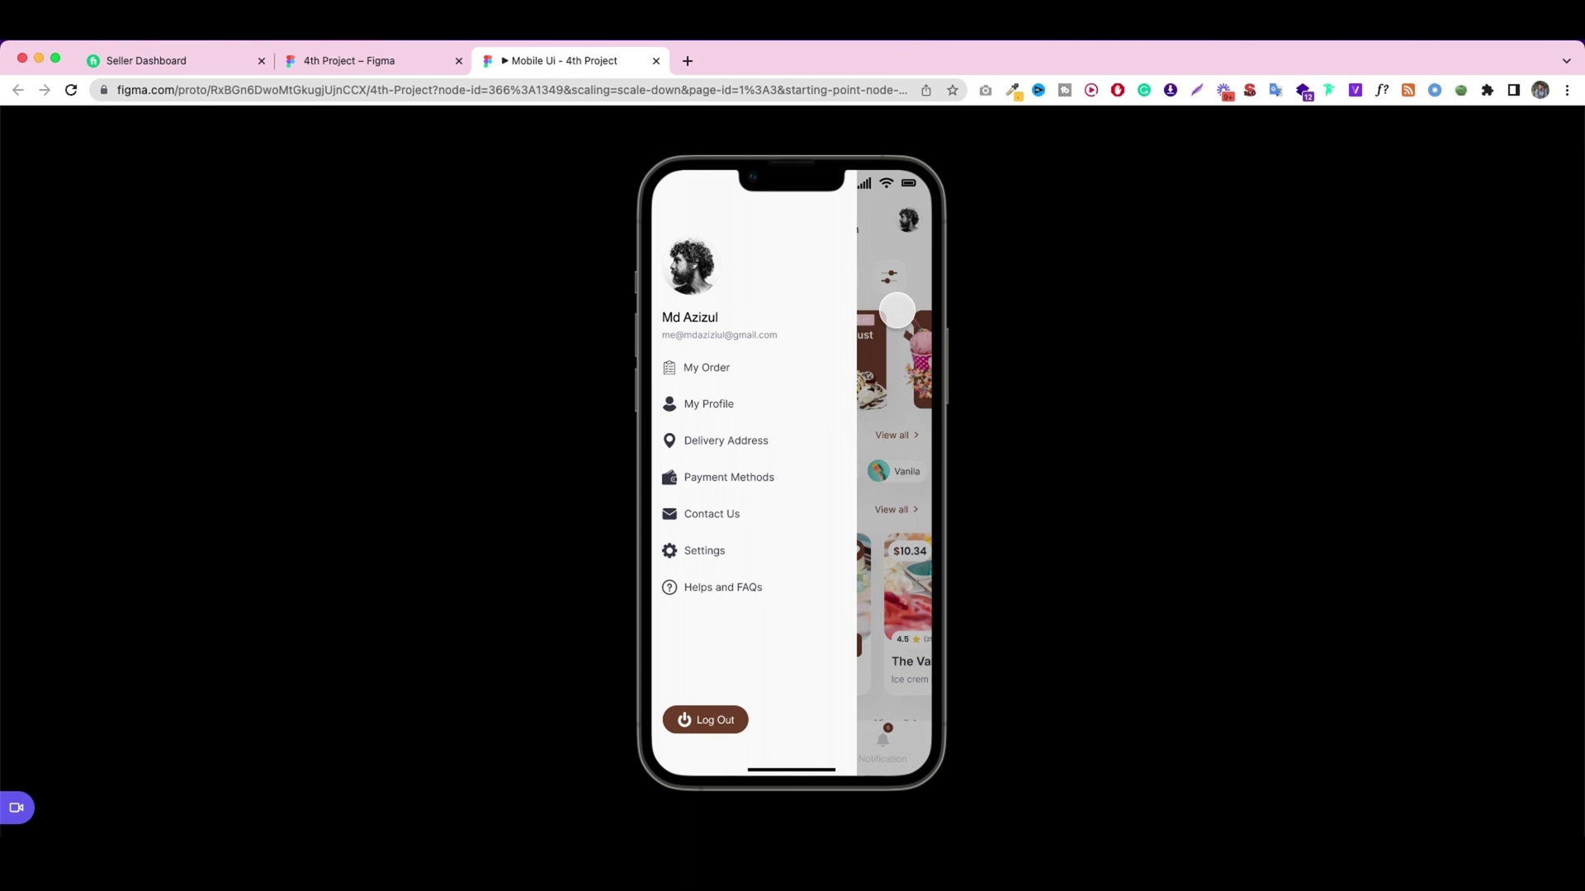
left_click(897, 310)
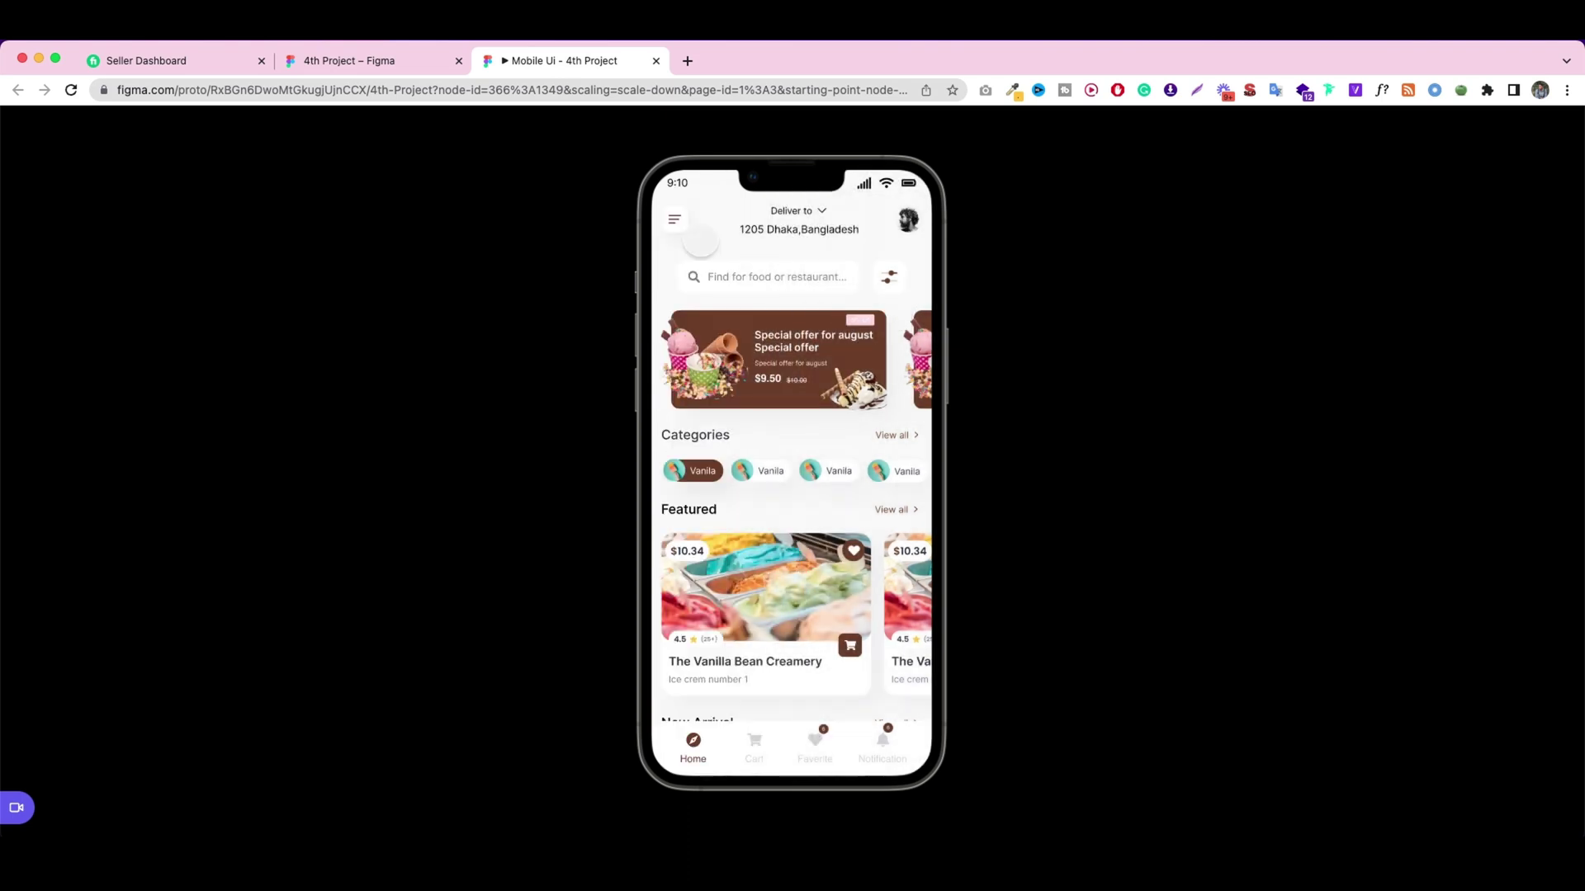
left_click(672, 219)
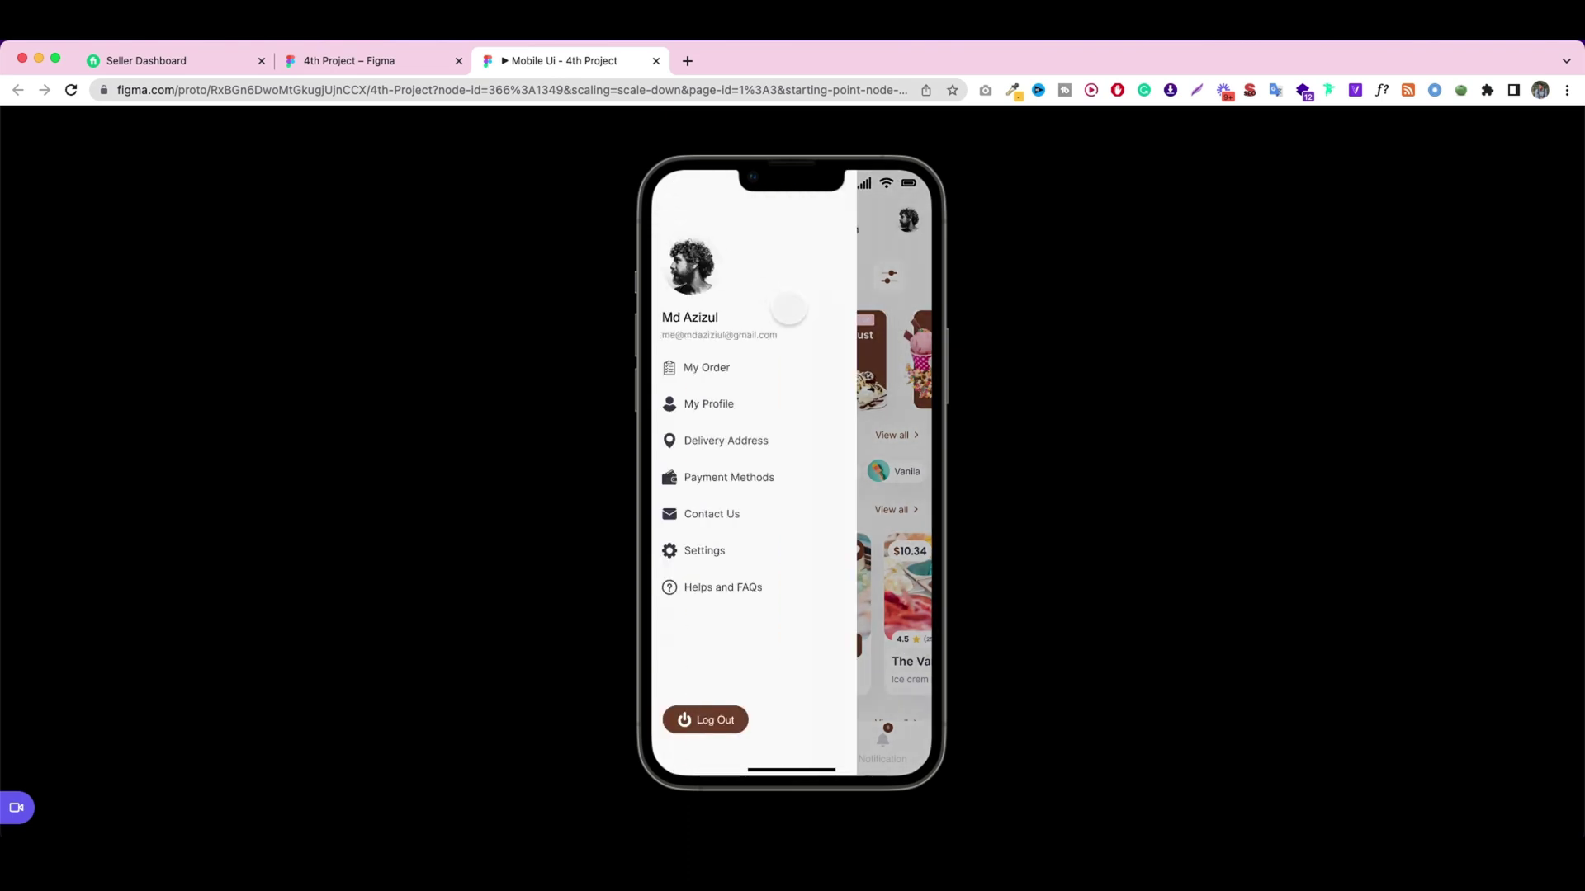
left_click(889, 277)
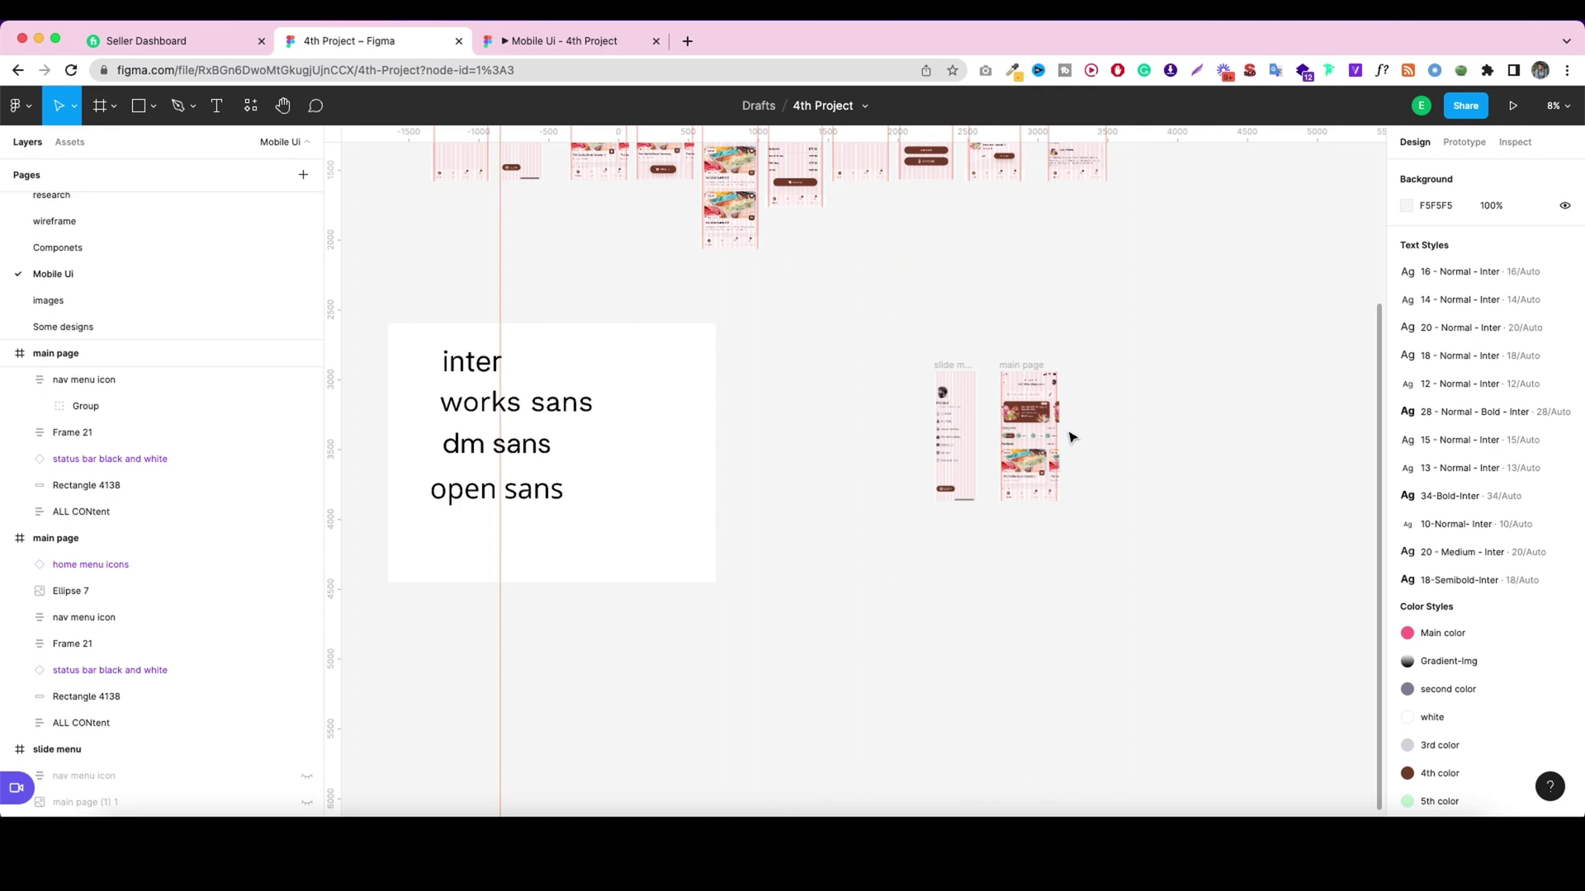
Zoom in on the slide menu and main page frames and drag the red guide to the main page's left edge.
scroll(1063, 438, "down", 8)
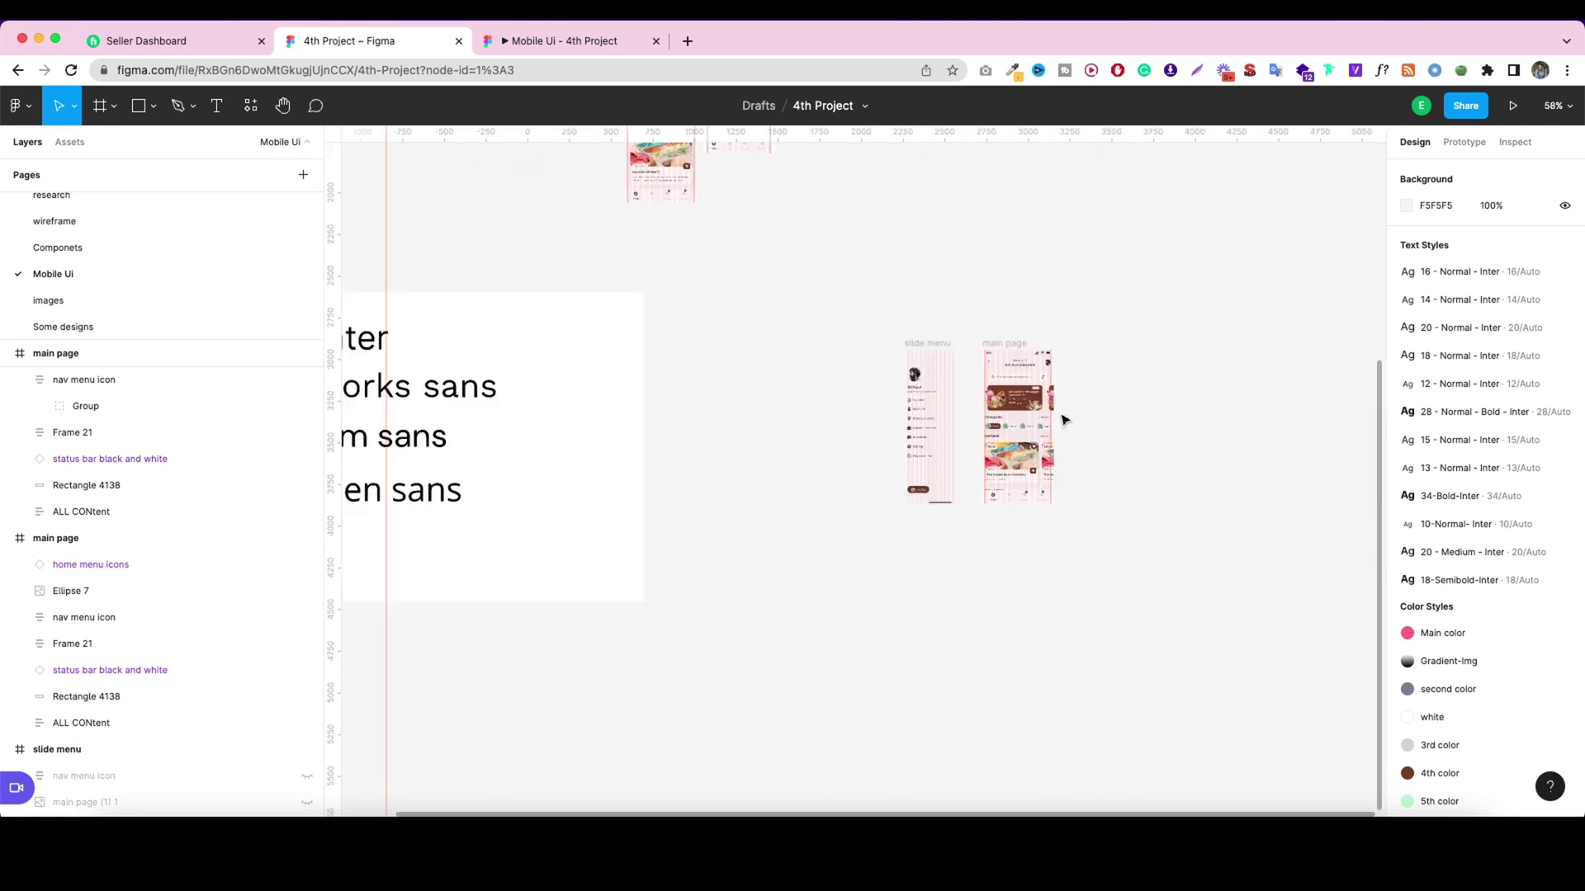
scroll(947, 289, "down", 4)
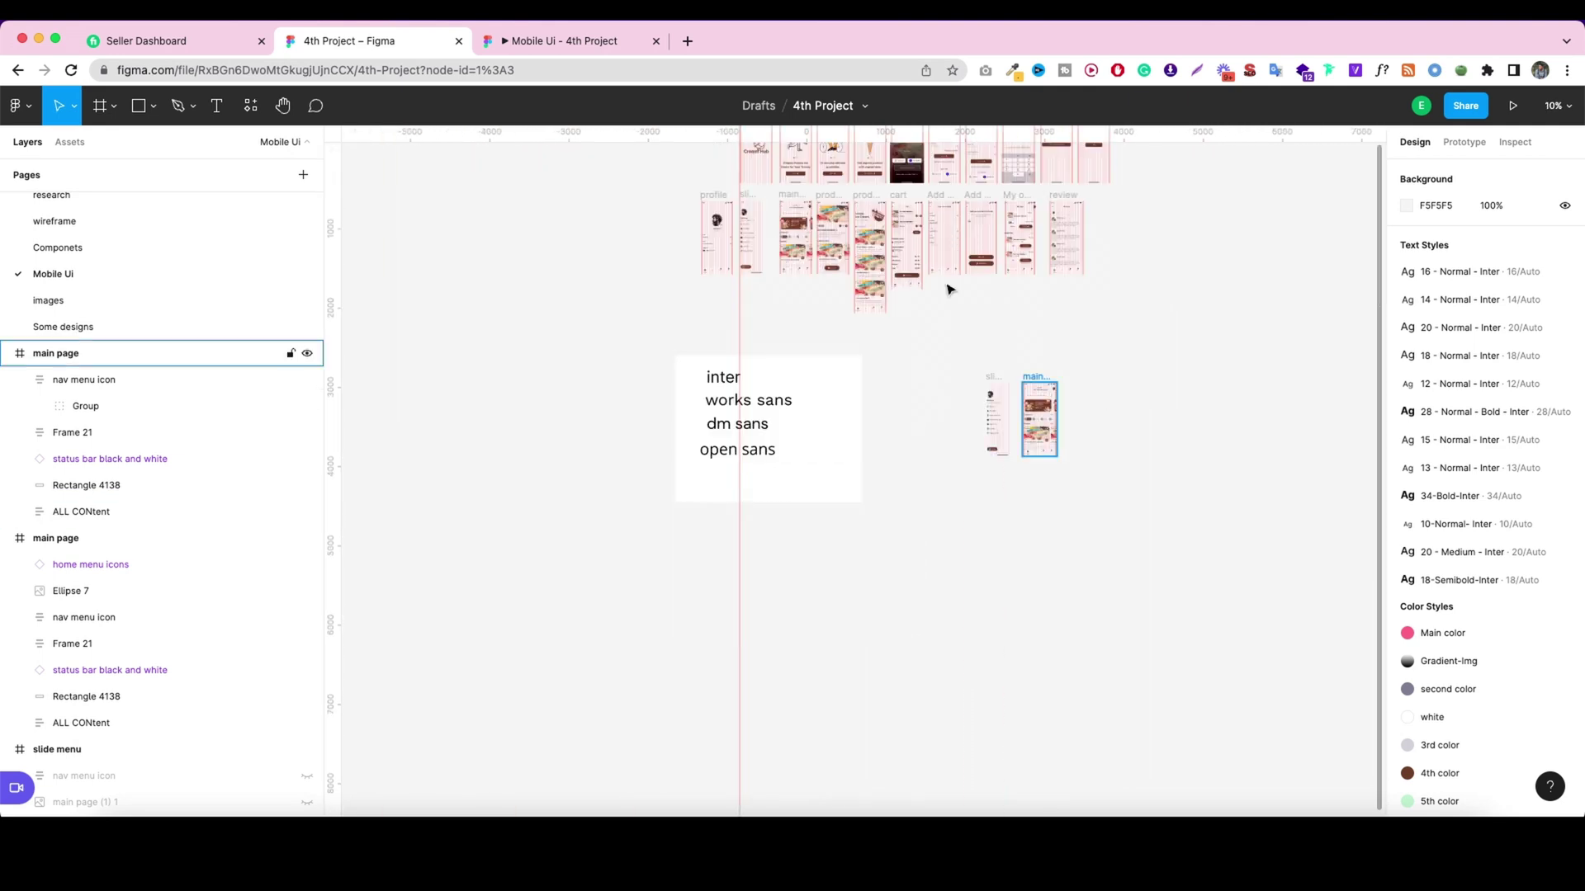
scroll(1042, 343, "up", 2)
scroll(1041, 343, "up", 10)
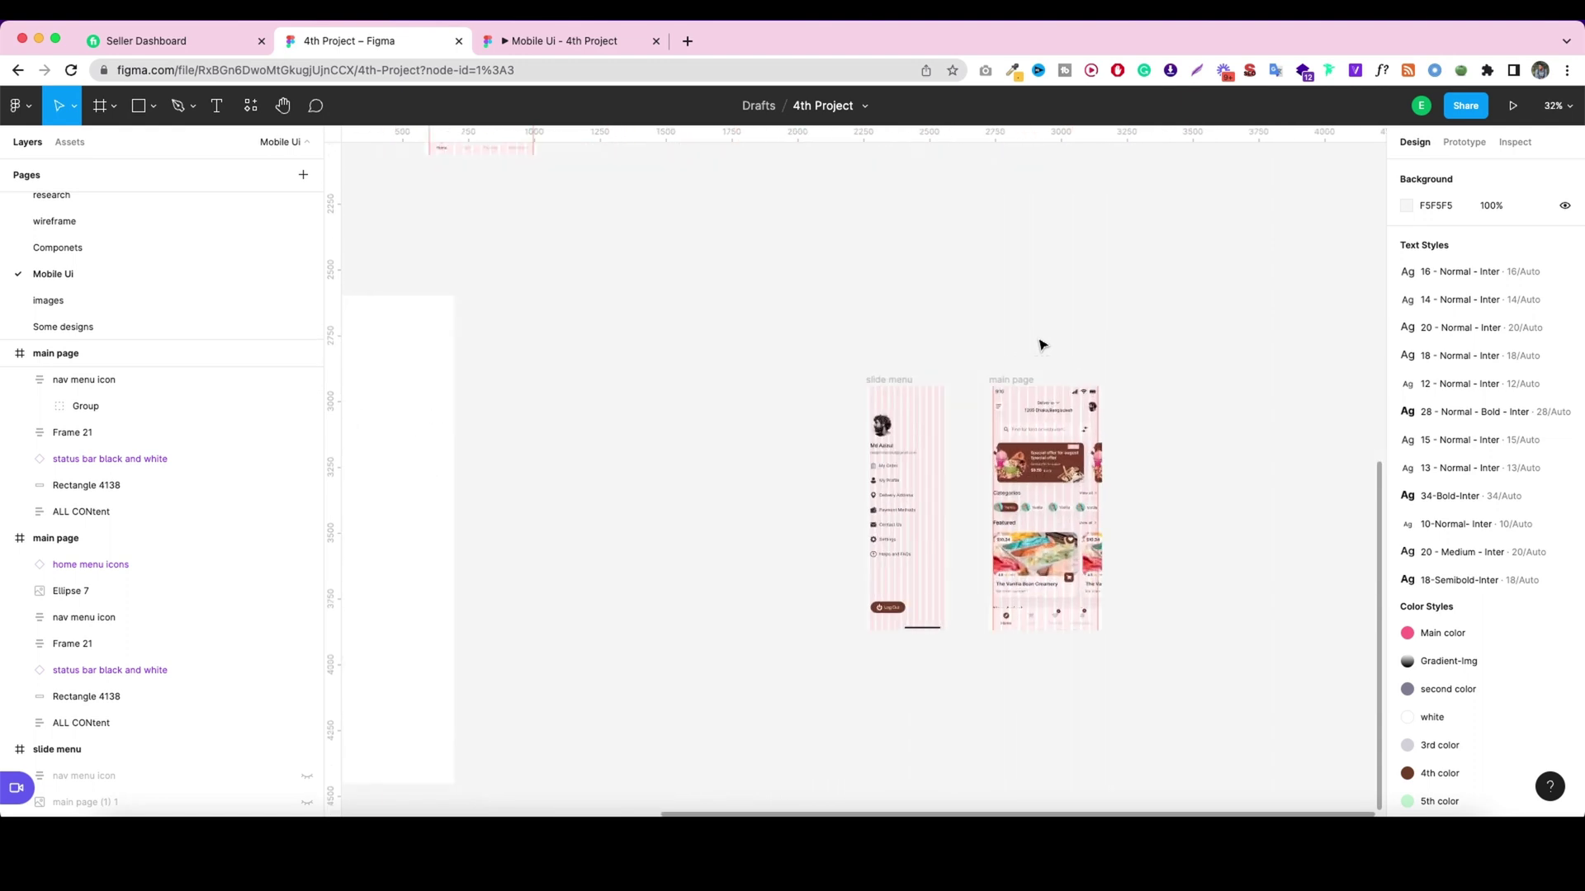
left_click_drag(1095, 395, 939, 392)
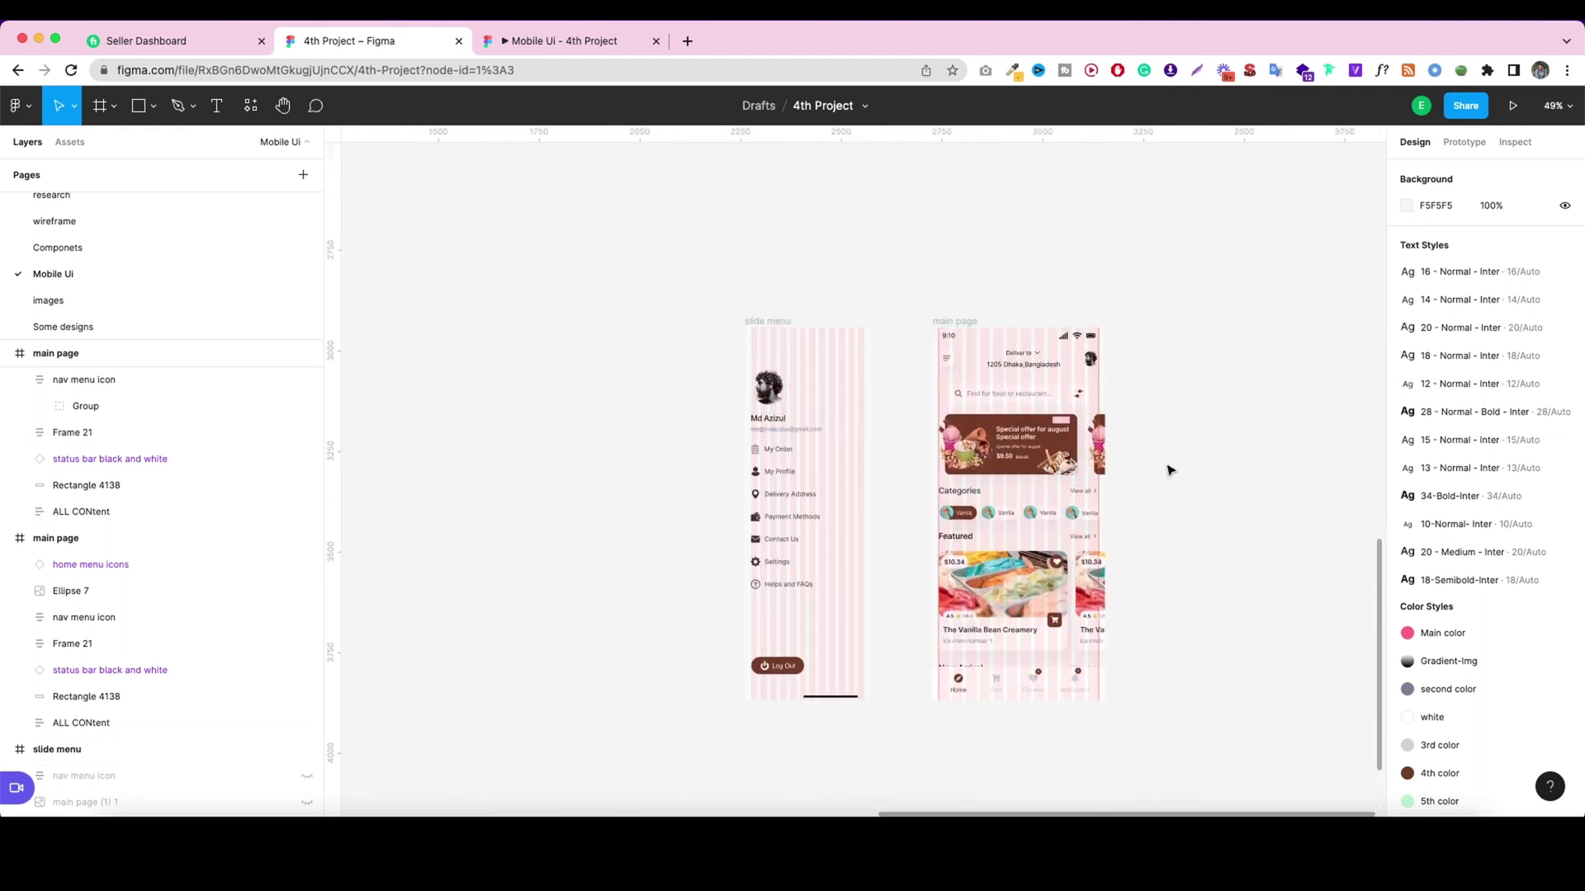
scroll(1171, 467, "down", 2)
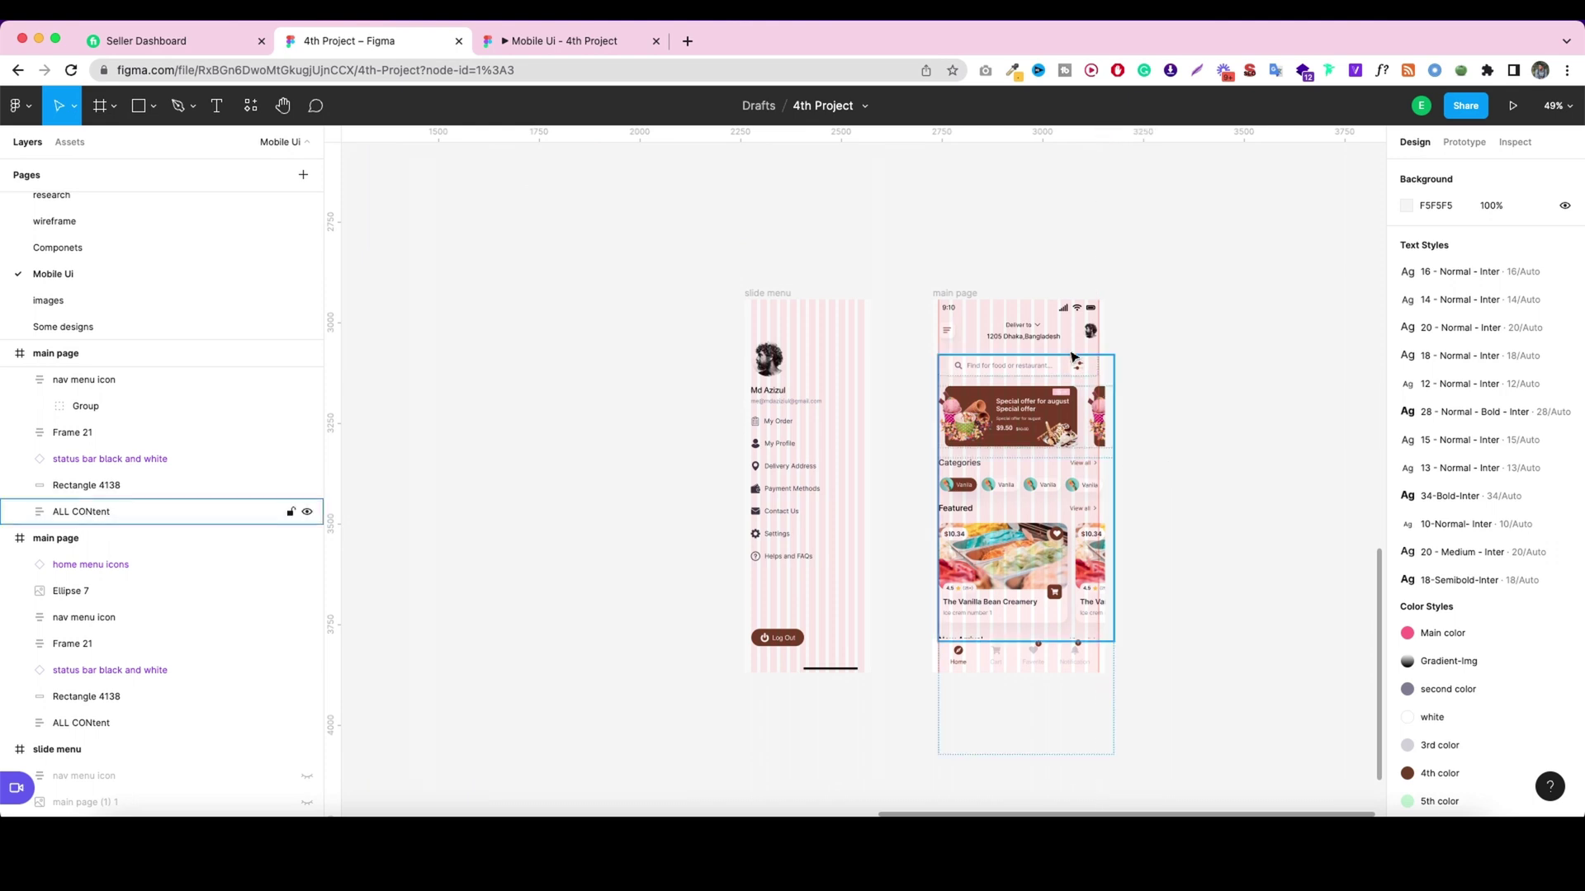
scroll(1065, 339, "up", 2)
scroll(1180, 391, "down", 1)
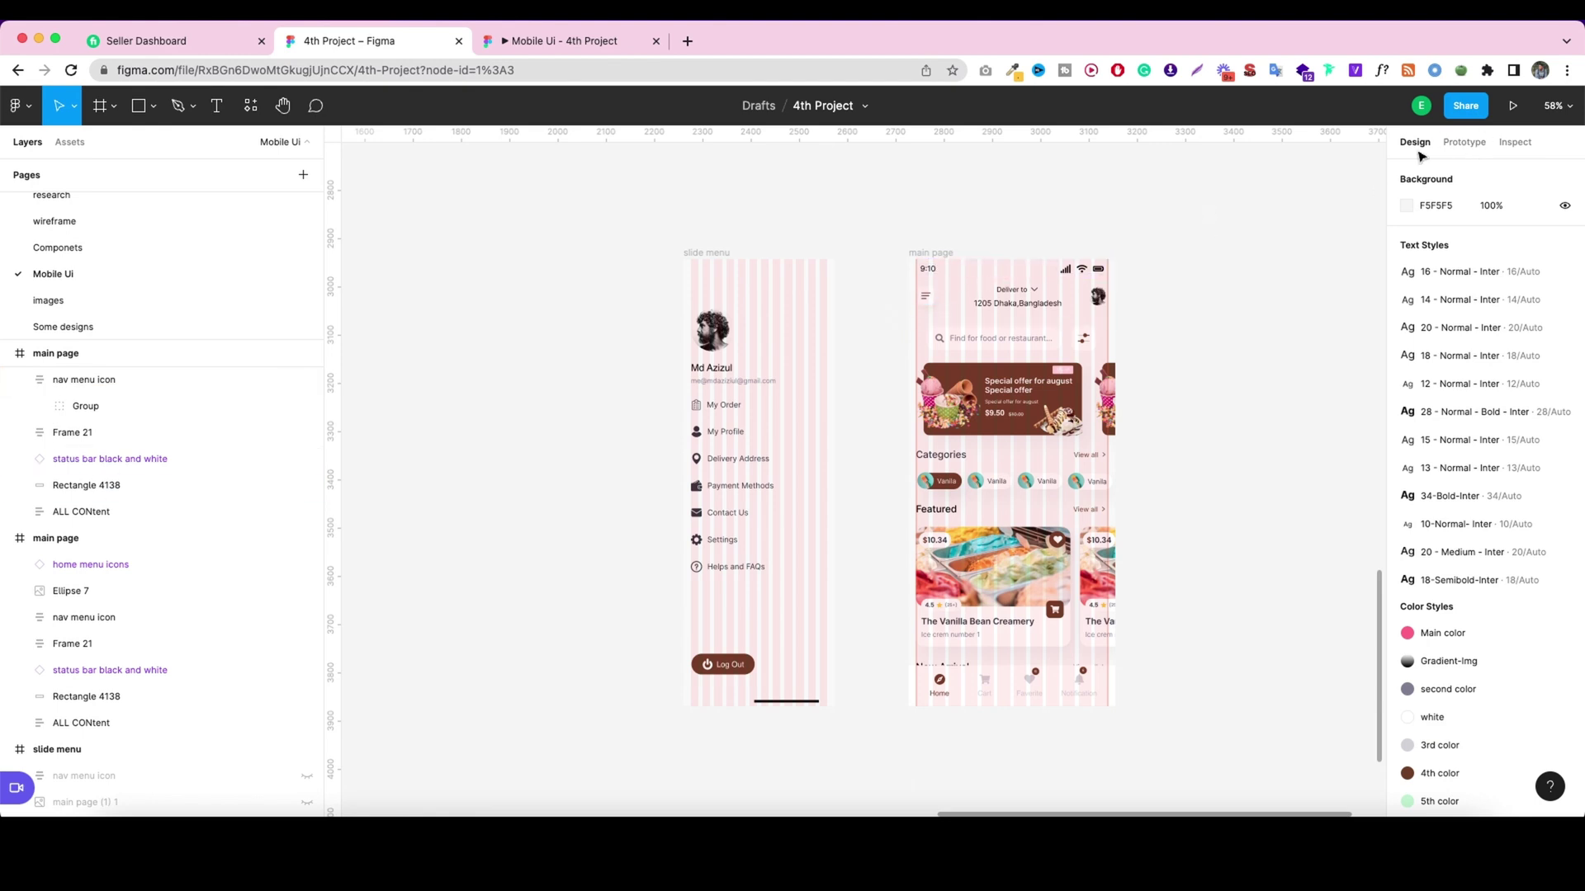
Switch the right panel to Prototype and select the main page's nav menu icon.
left_click(1465, 144)
scroll(930, 300, "up", 5)
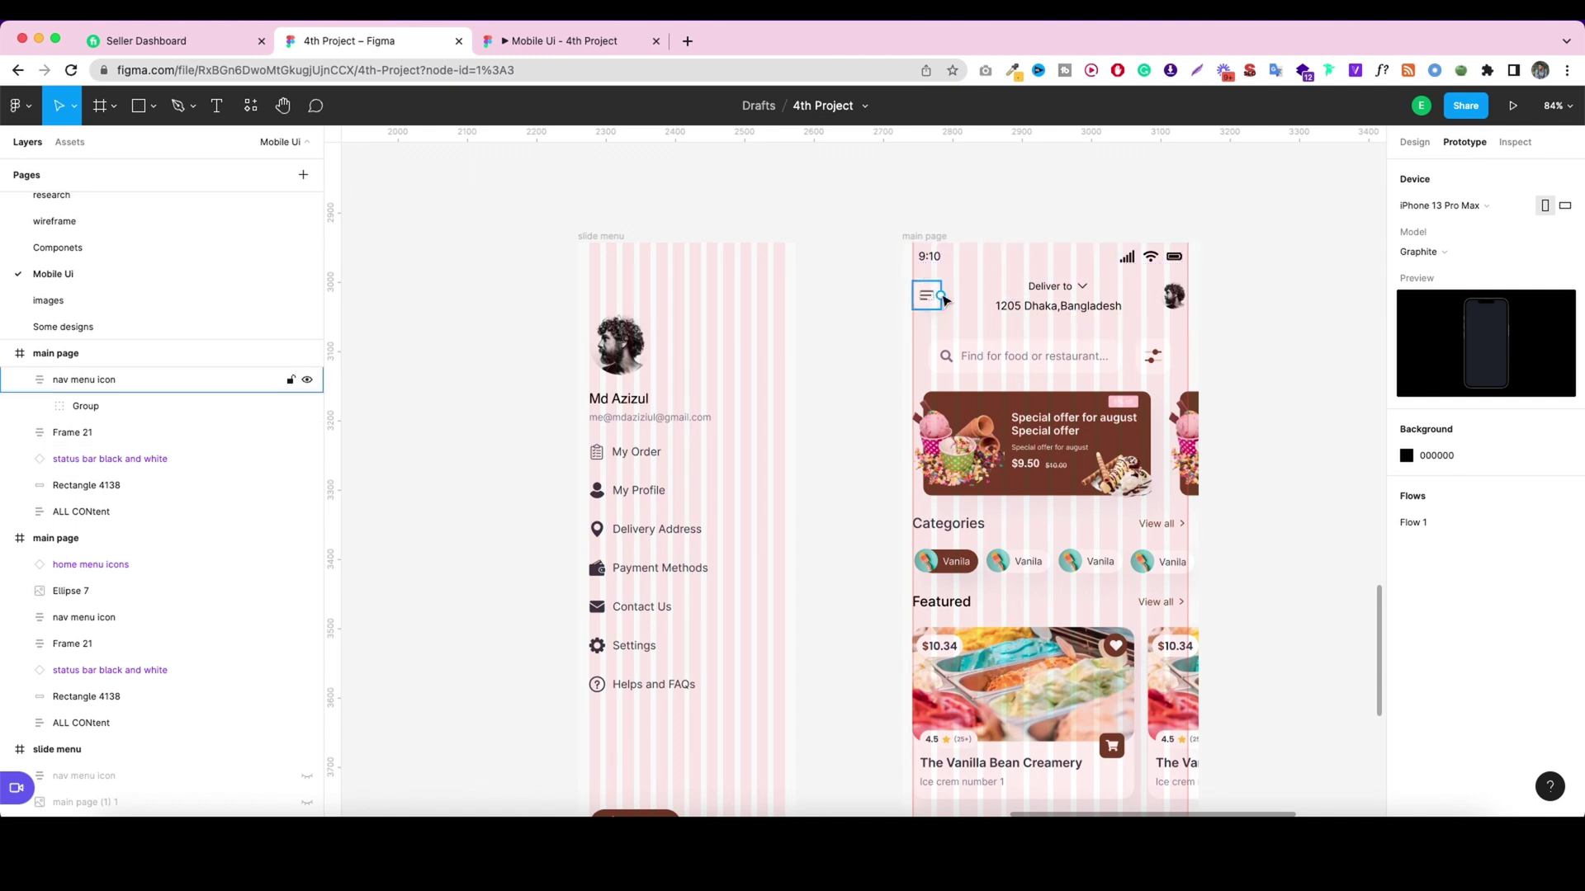
left_click(1414, 142)
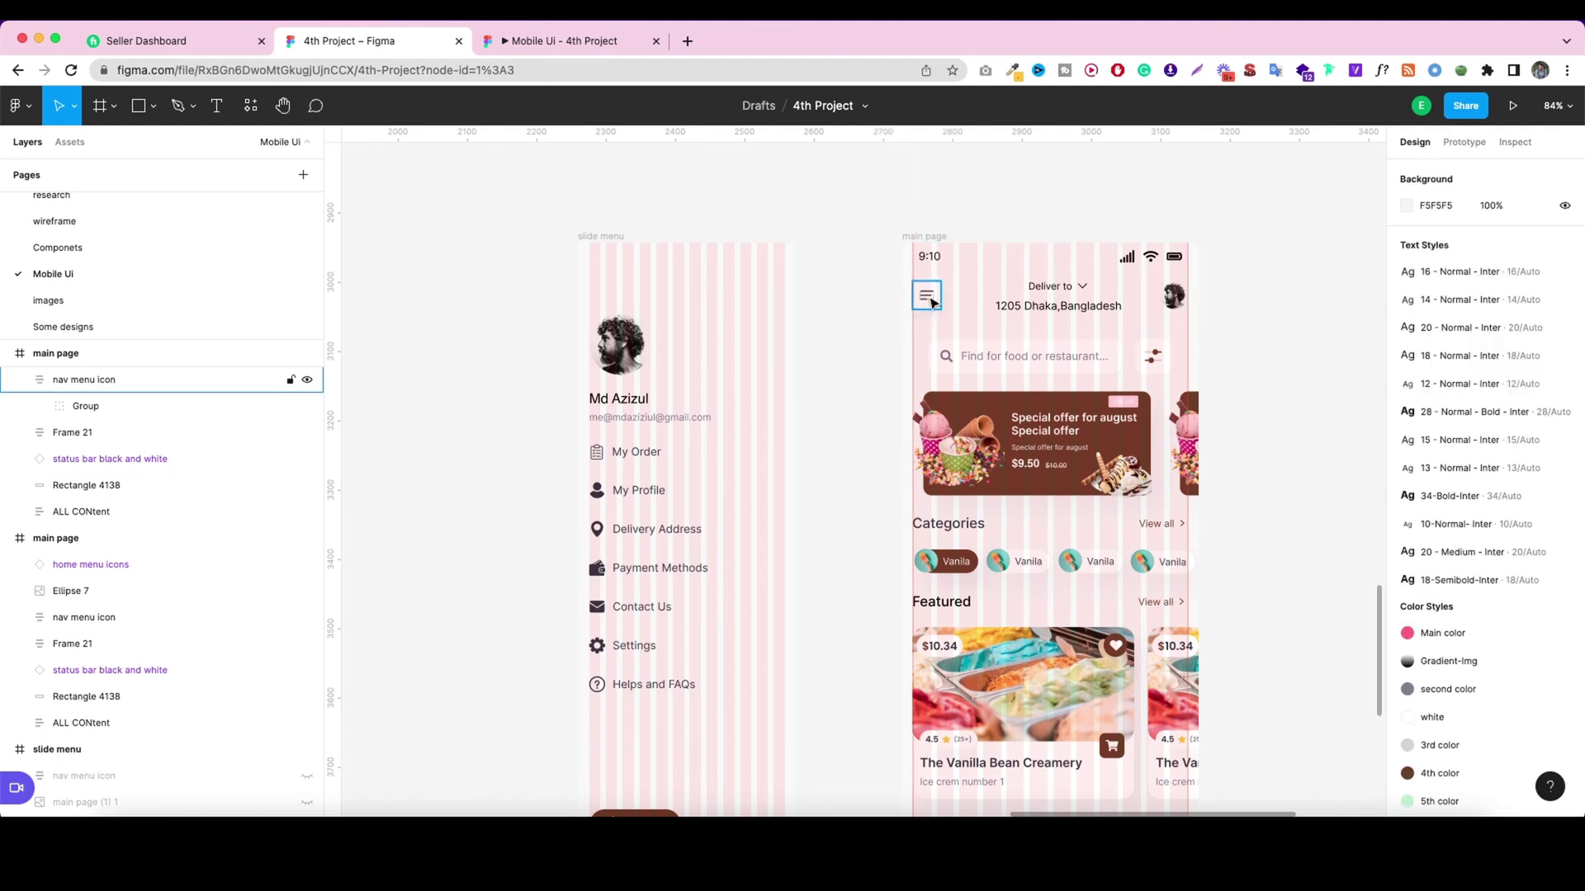
left_click(1470, 145)
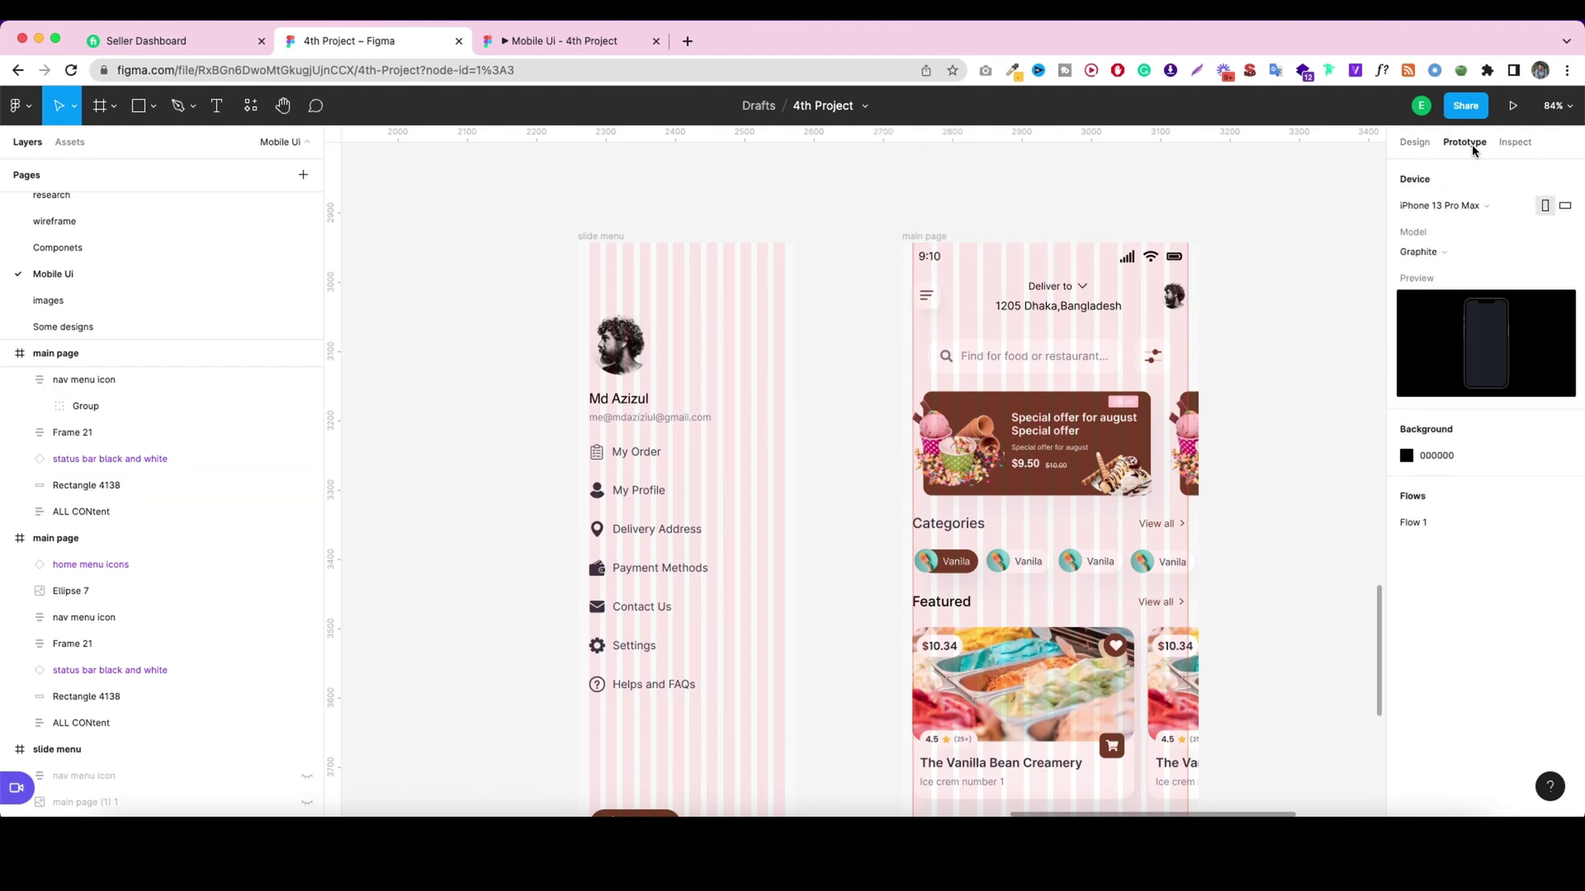
left_click(943, 300)
key("Escape")
left_click(927, 302)
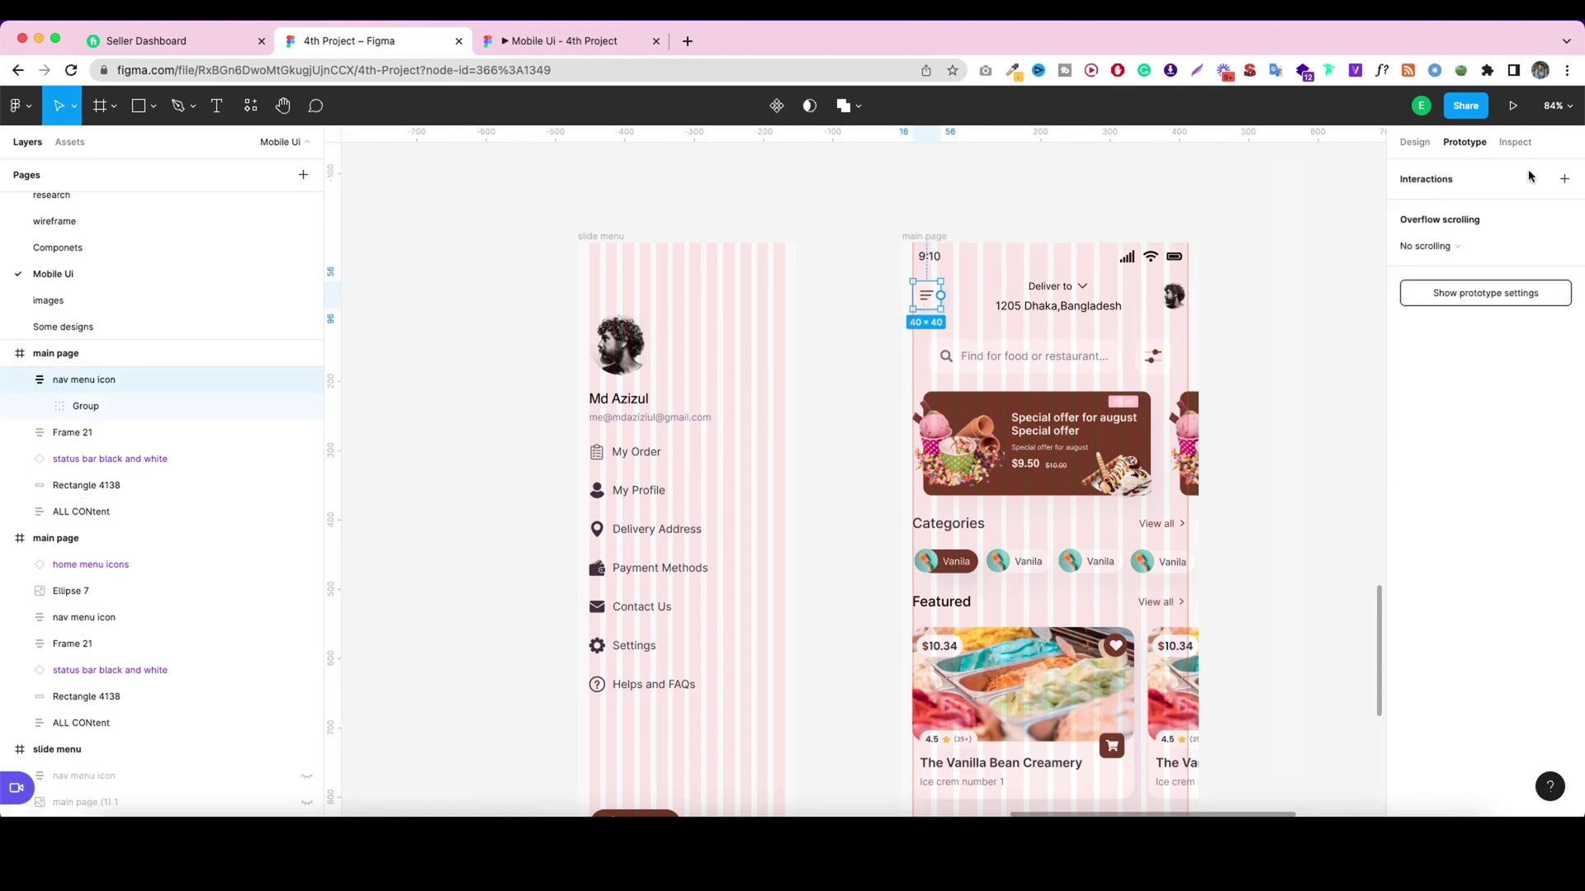
Add an On tap interaction to the menu icon set to Open overlay, leaving the destination as None.
left_click(1565, 180)
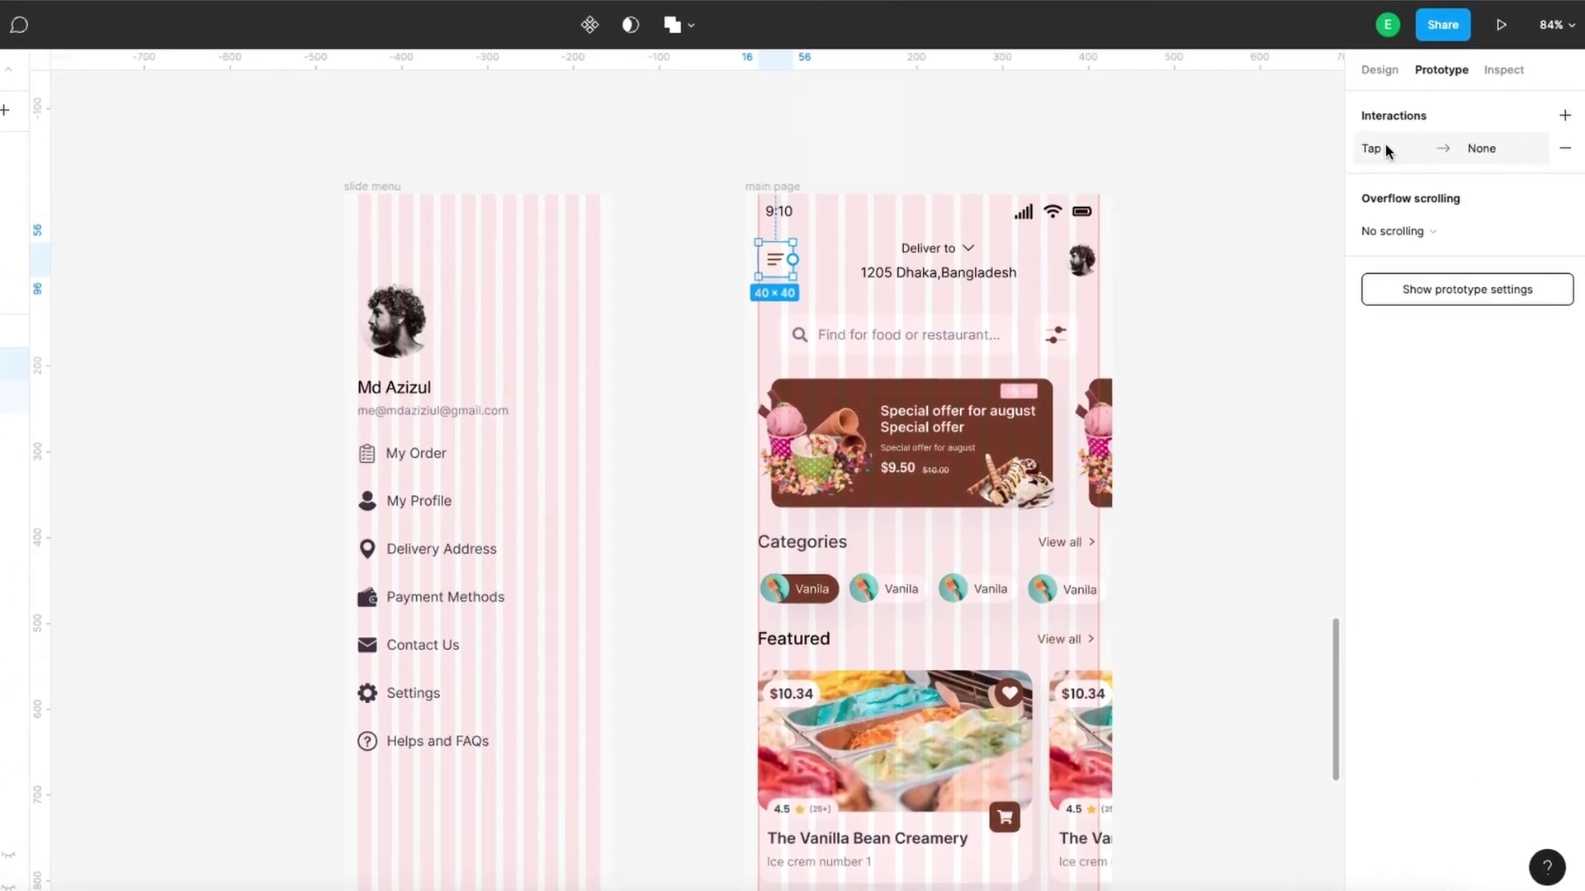
left_click(1408, 141)
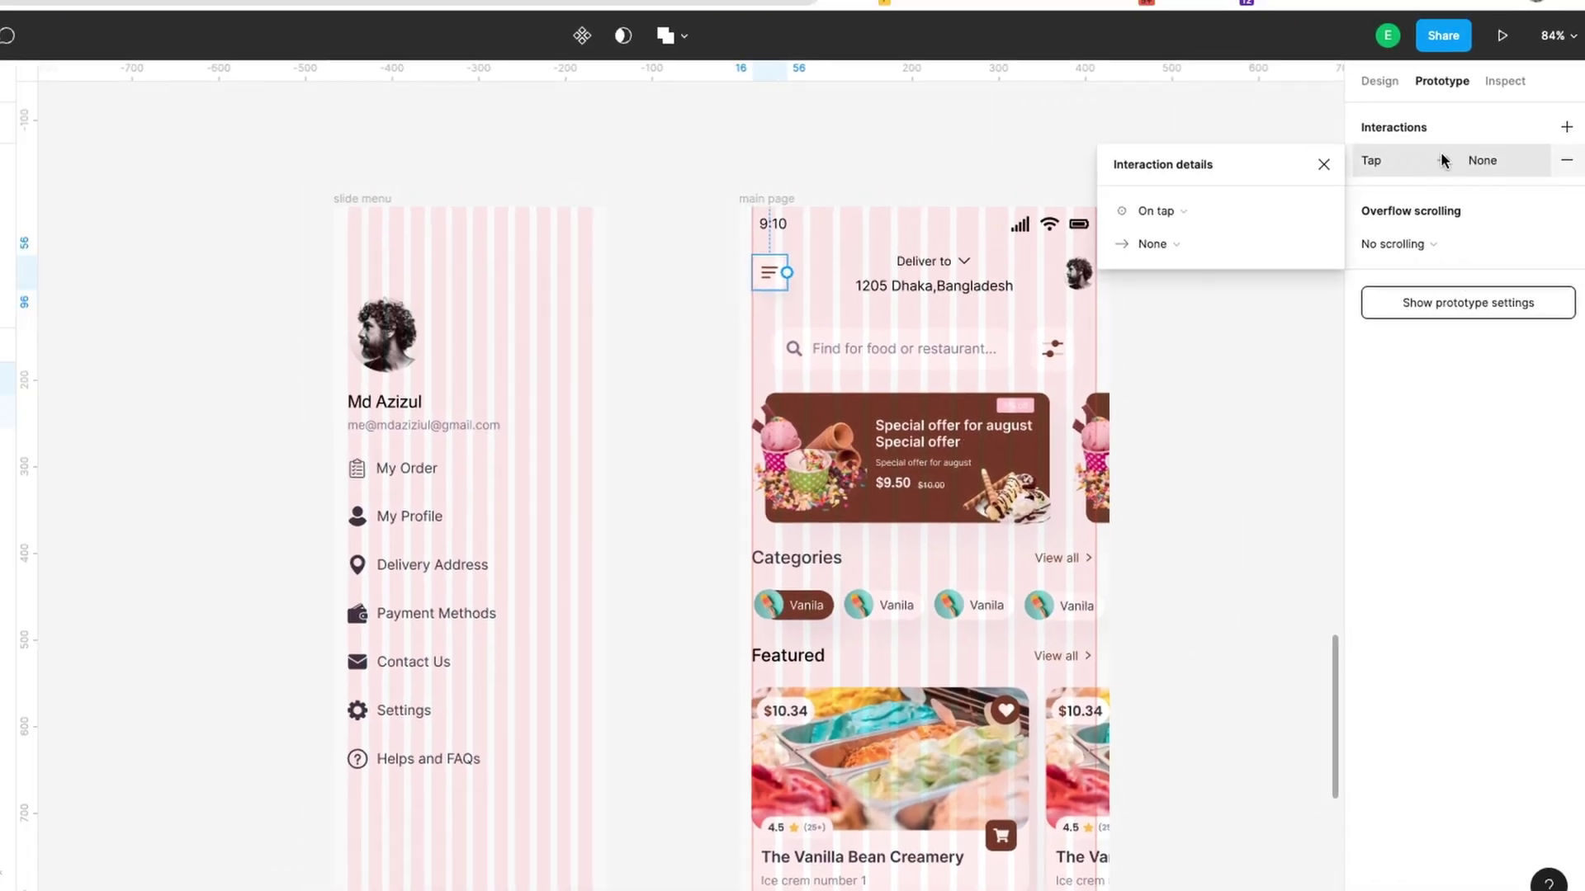
left_click(1177, 210)
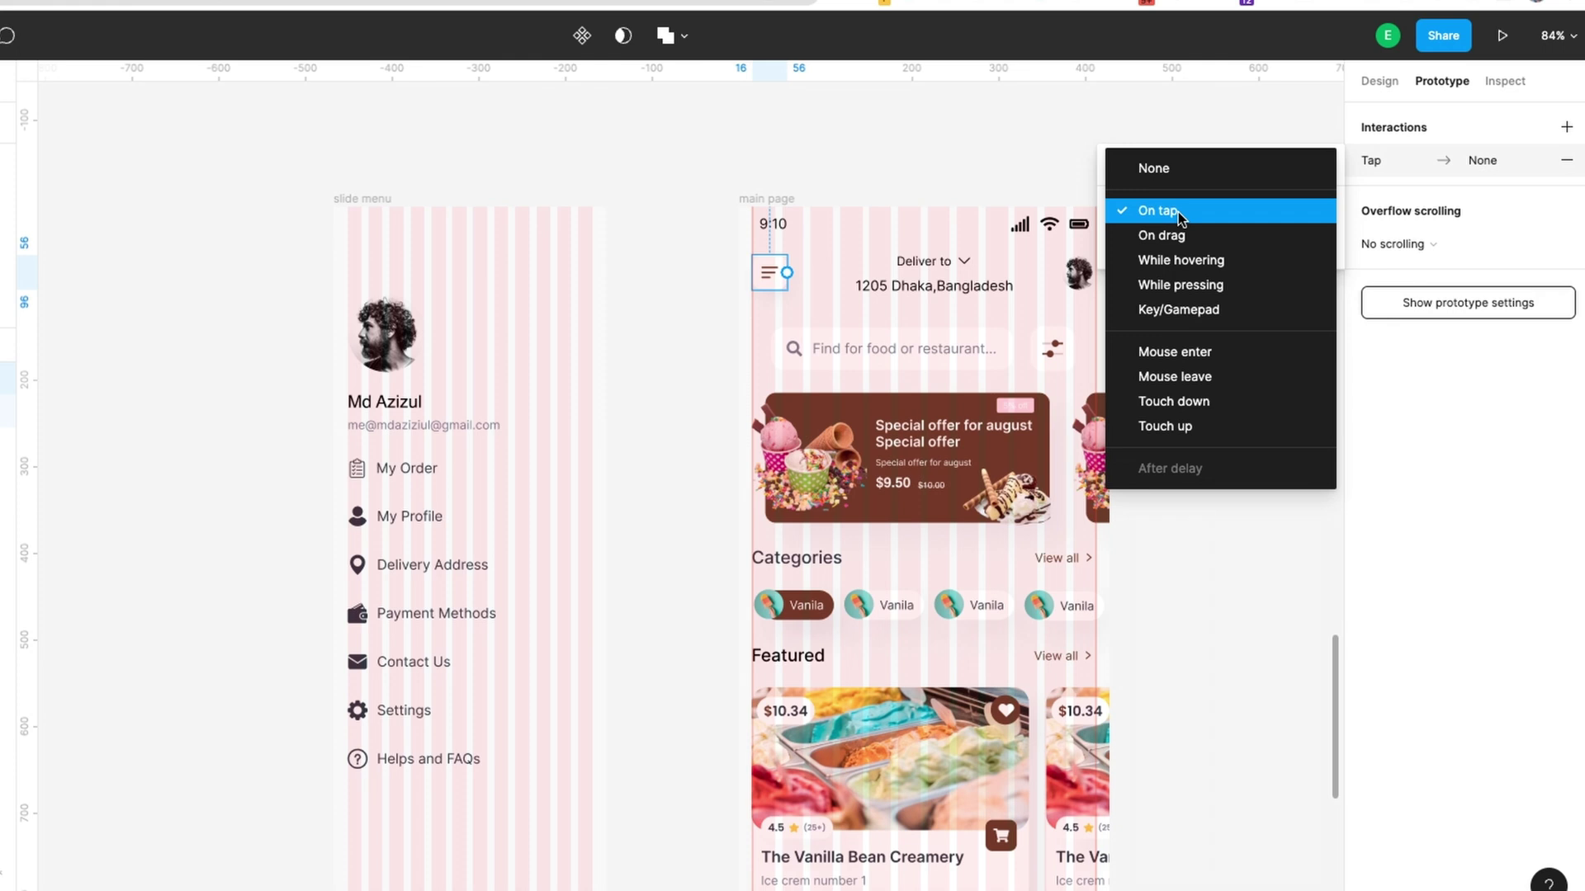
left_click(1177, 211)
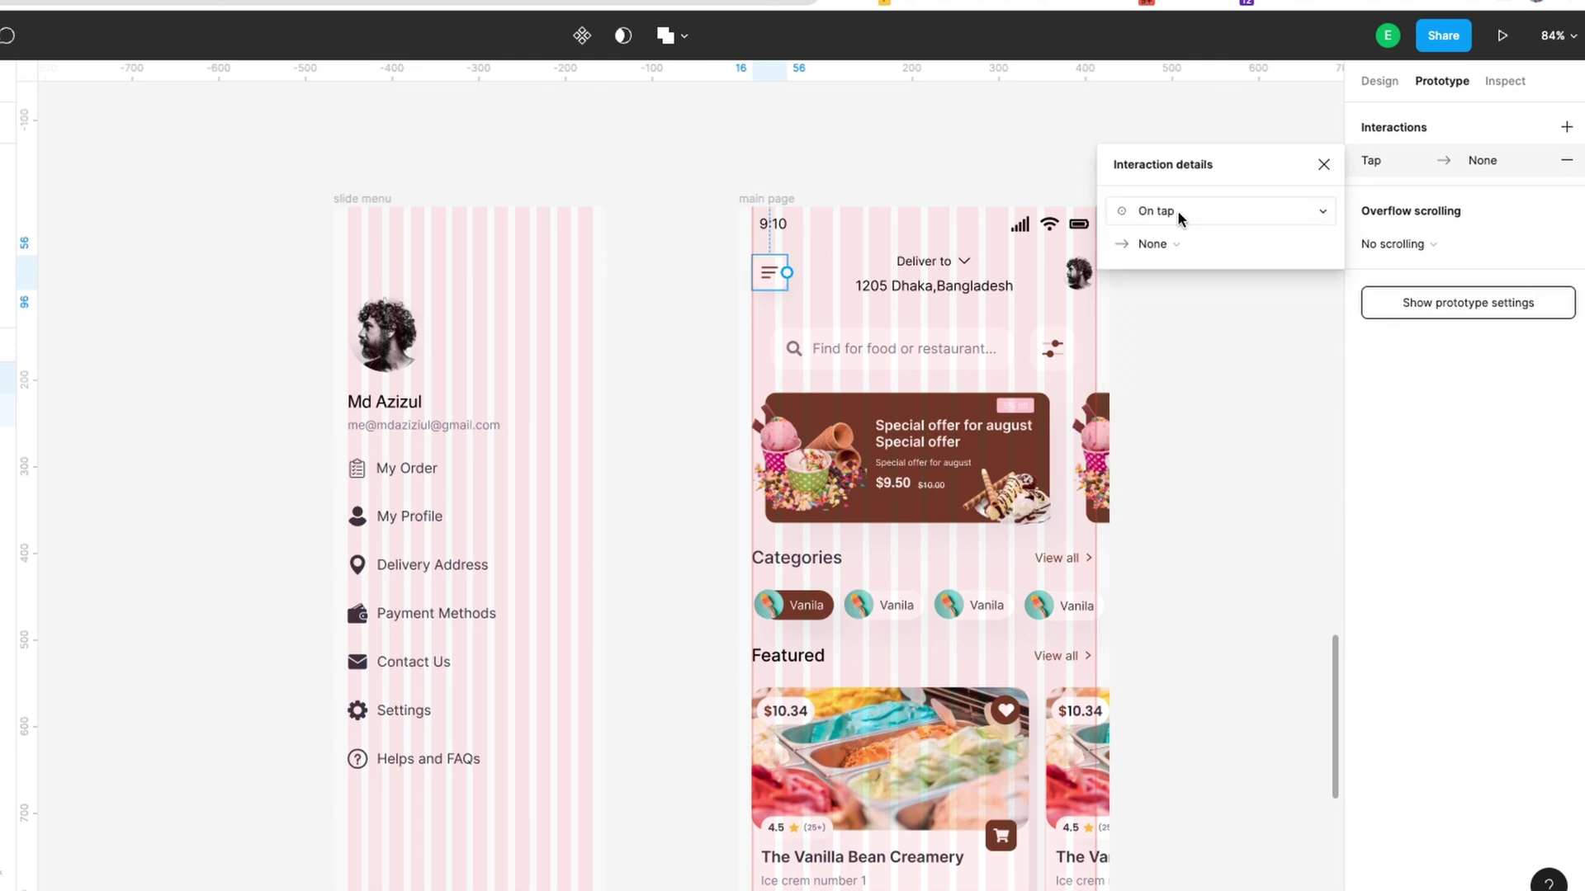
left_click(1150, 243)
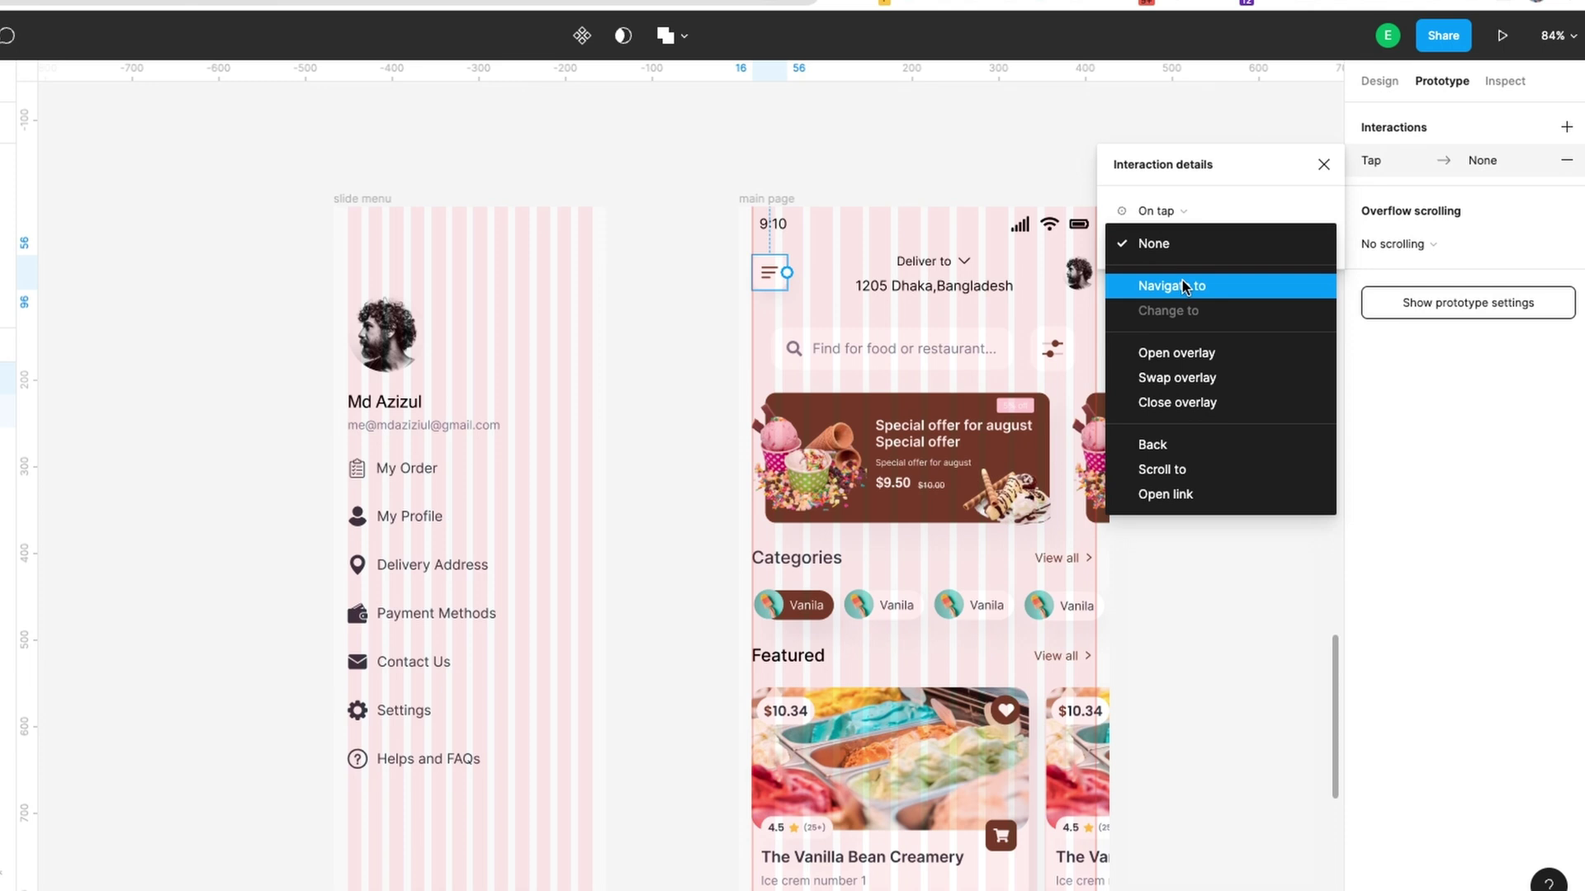
left_click(1186, 353)
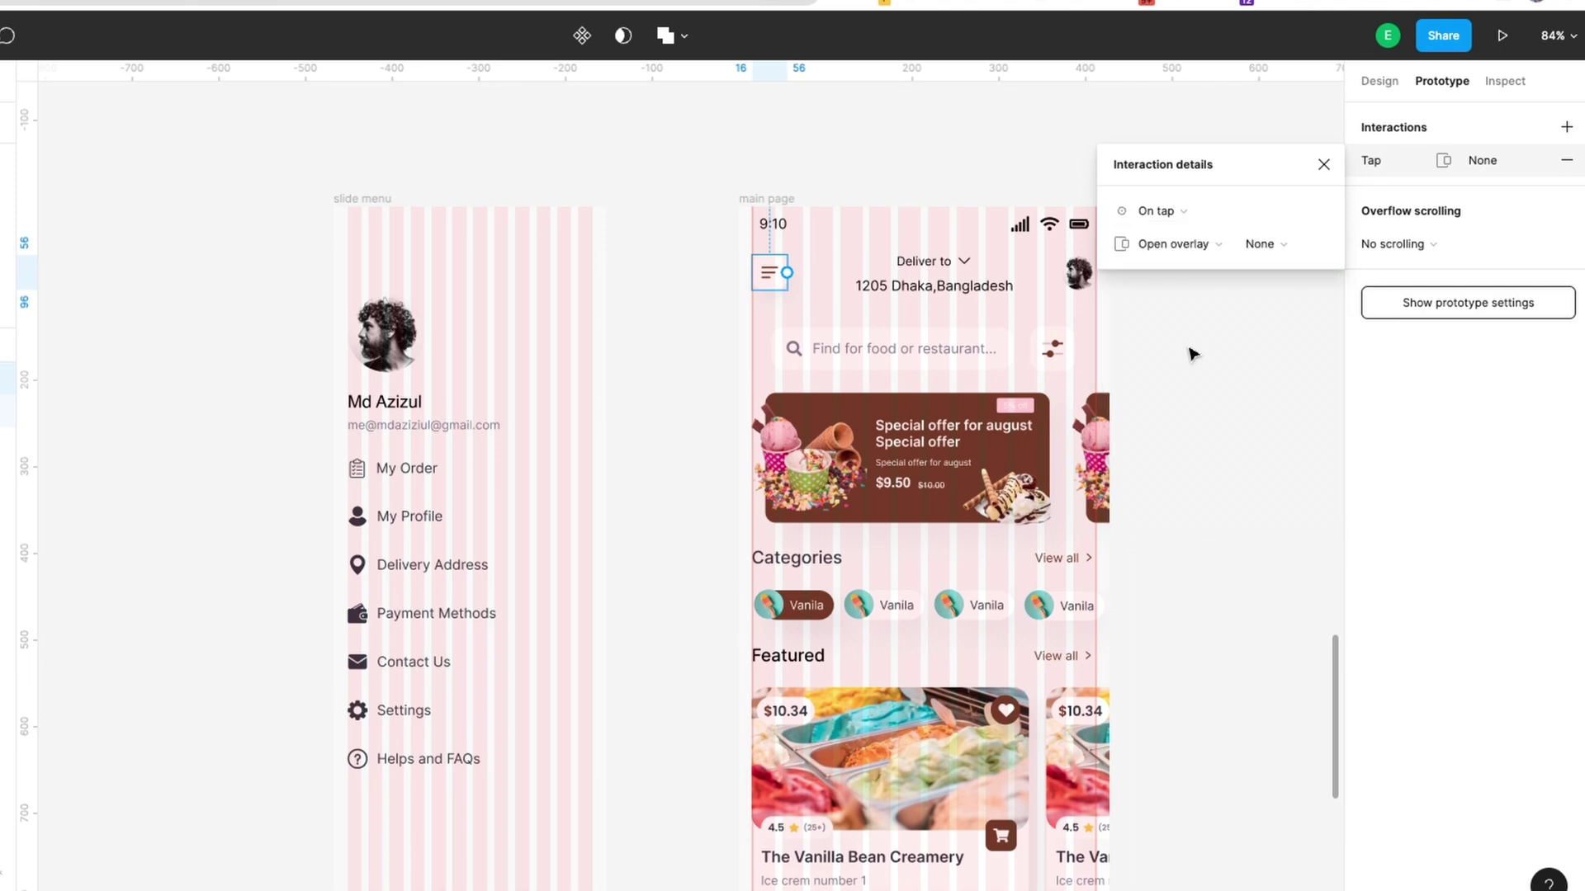
left_click(1263, 243)
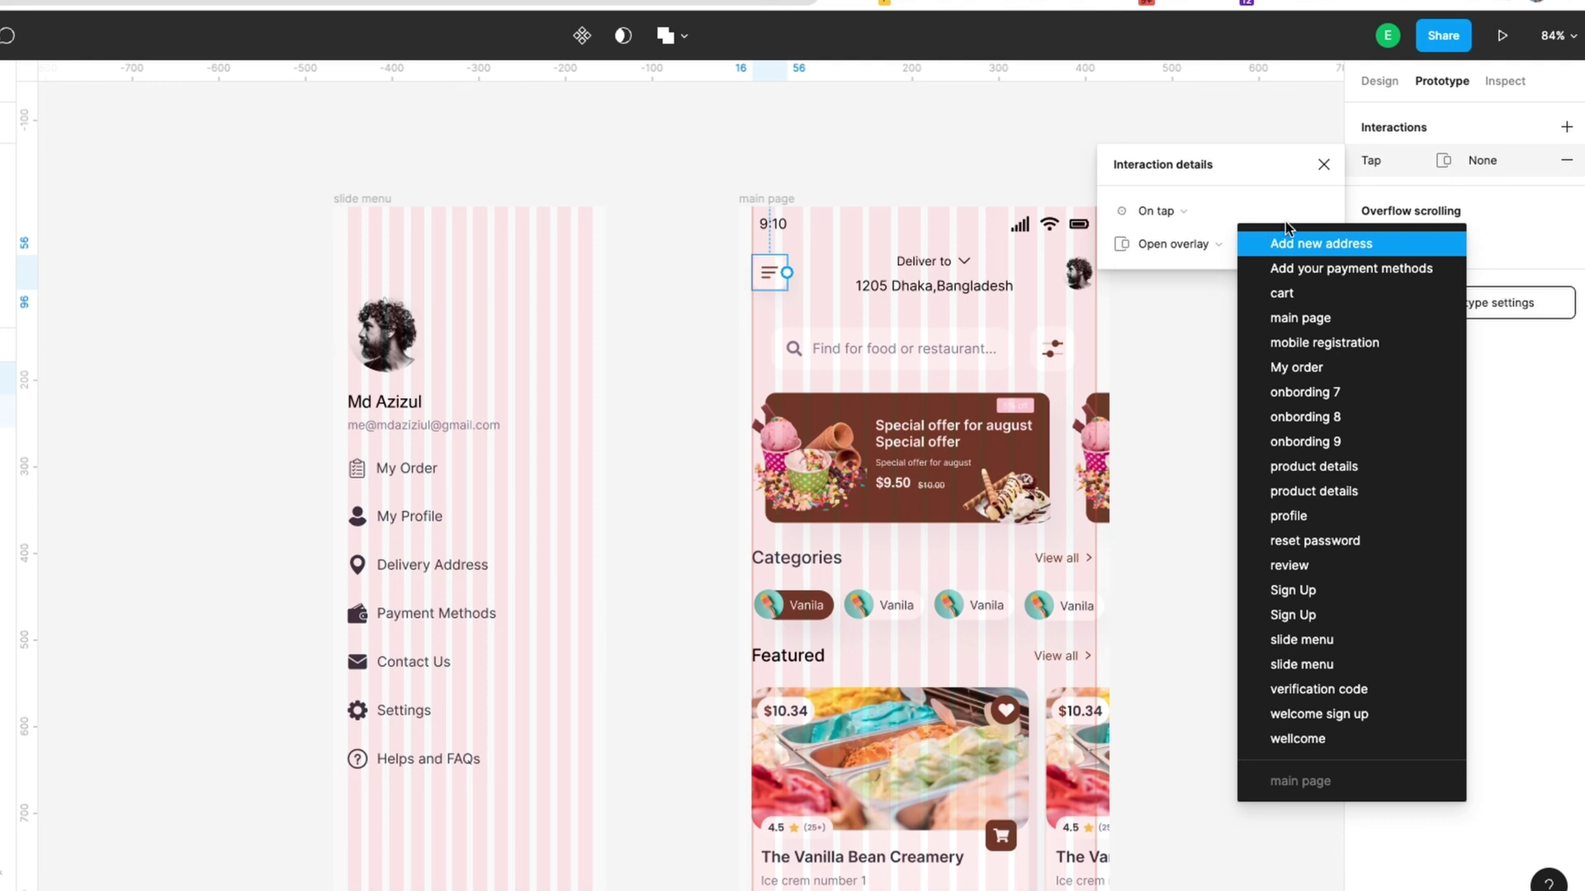
left_click(1189, 401)
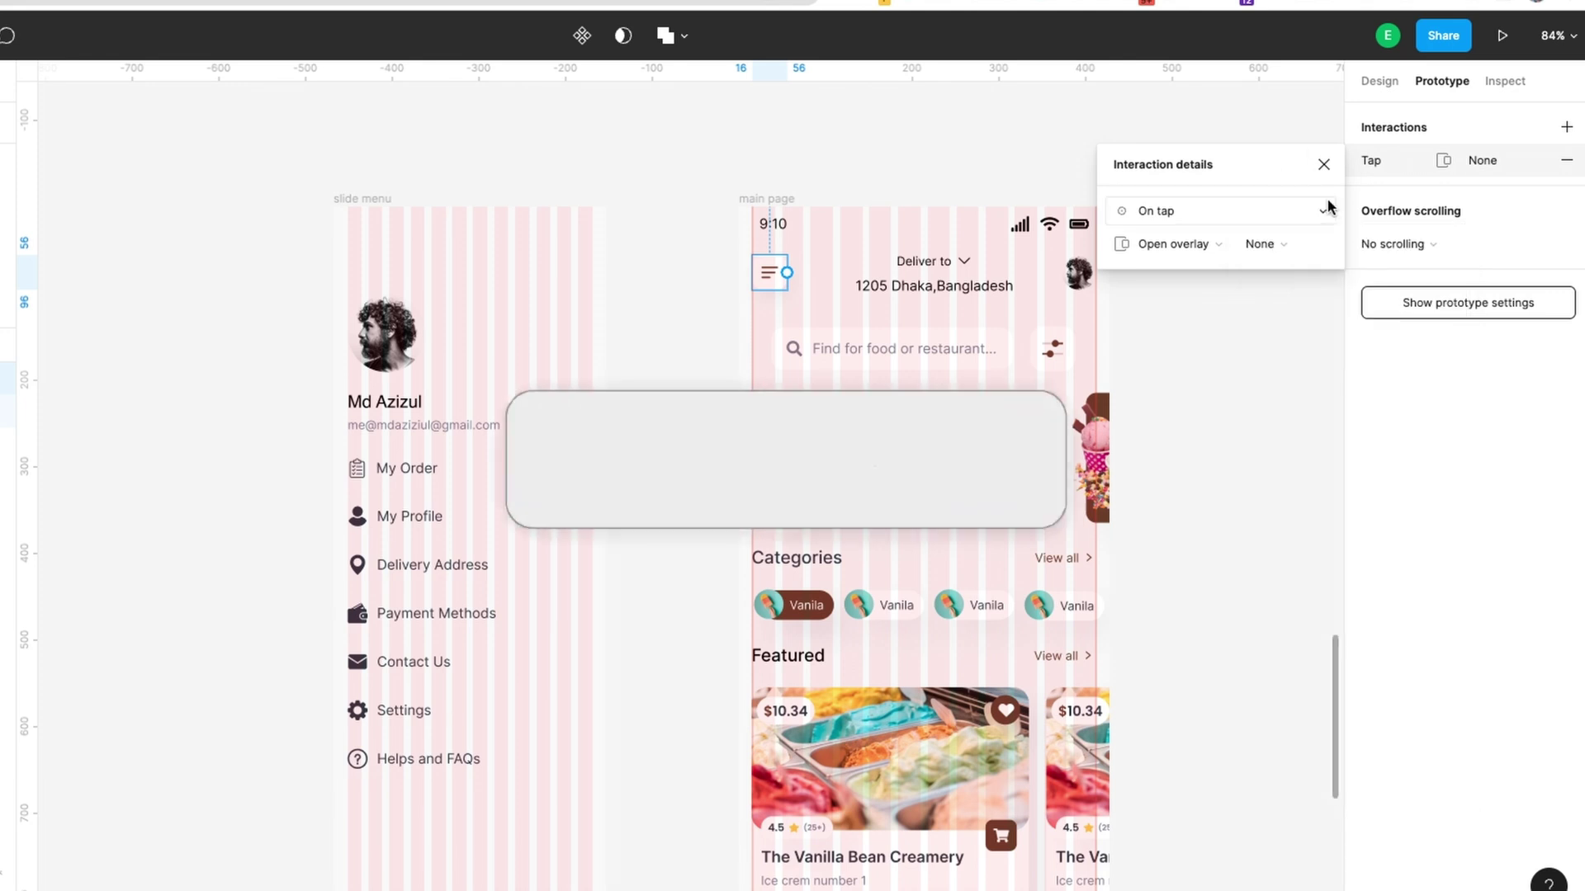
left_click(1323, 165)
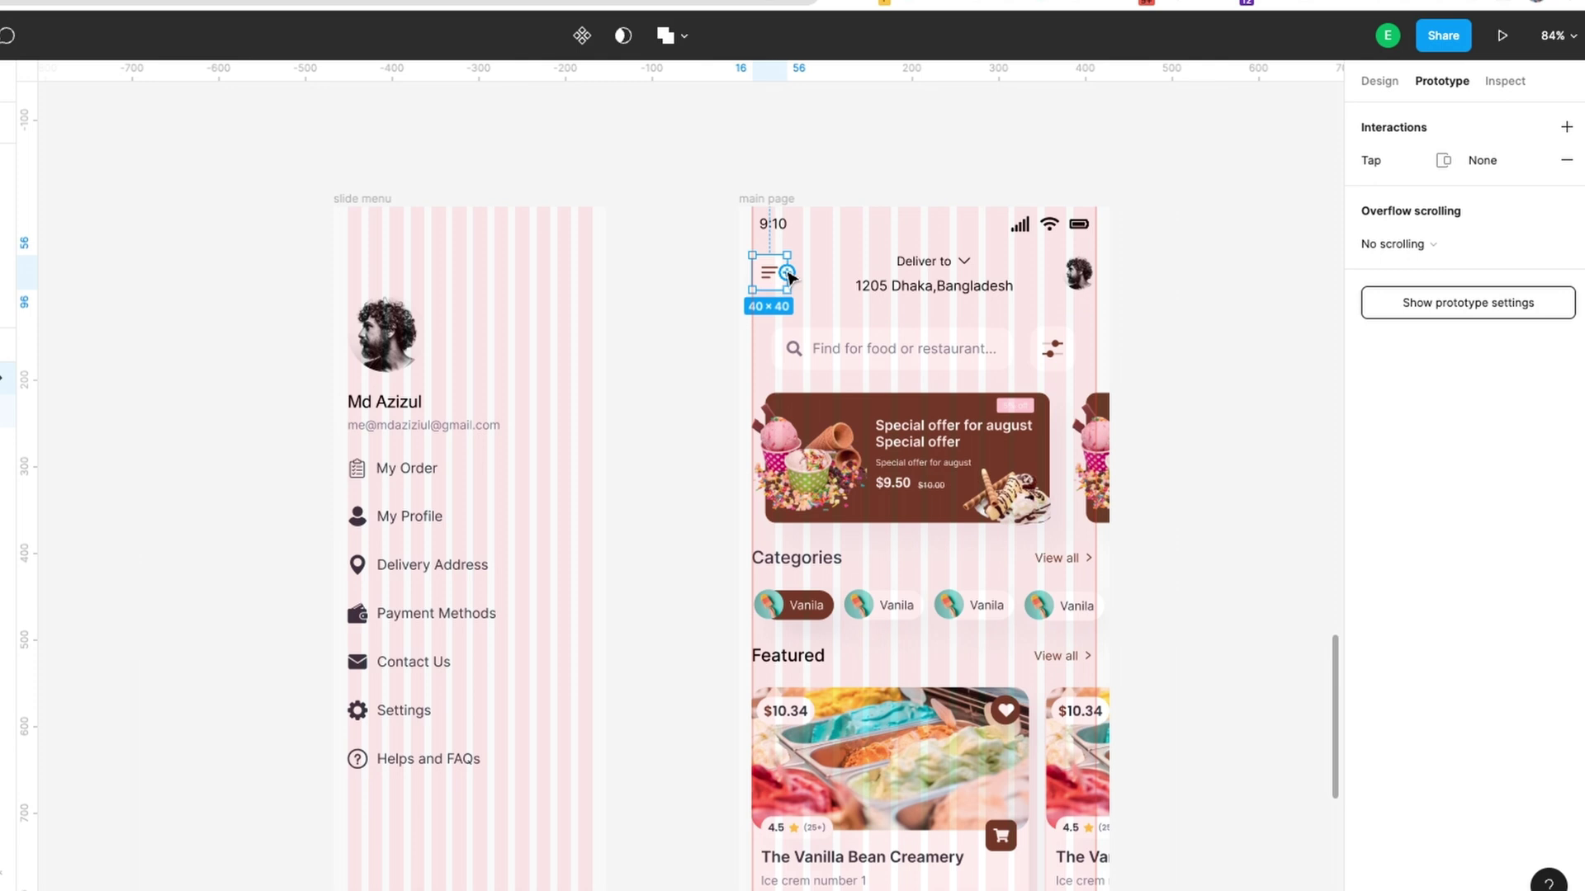
Link the menu icon to slide menu, set the drag action to None, then delete both Tap and Drag interactions.
left_click_drag(788, 274, 594, 587)
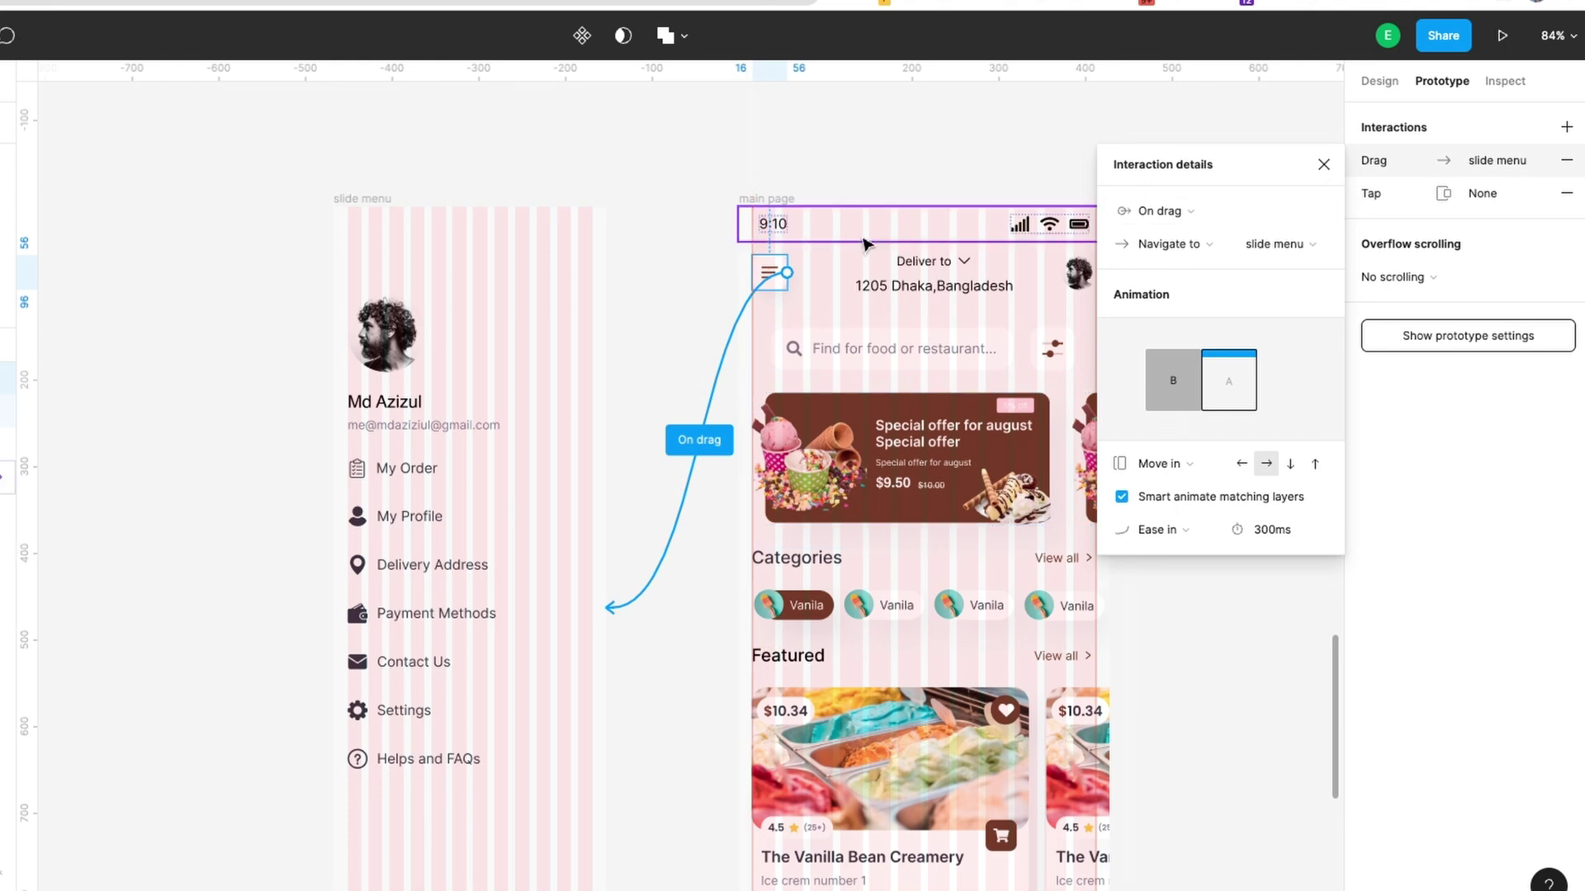
left_click(1155, 210)
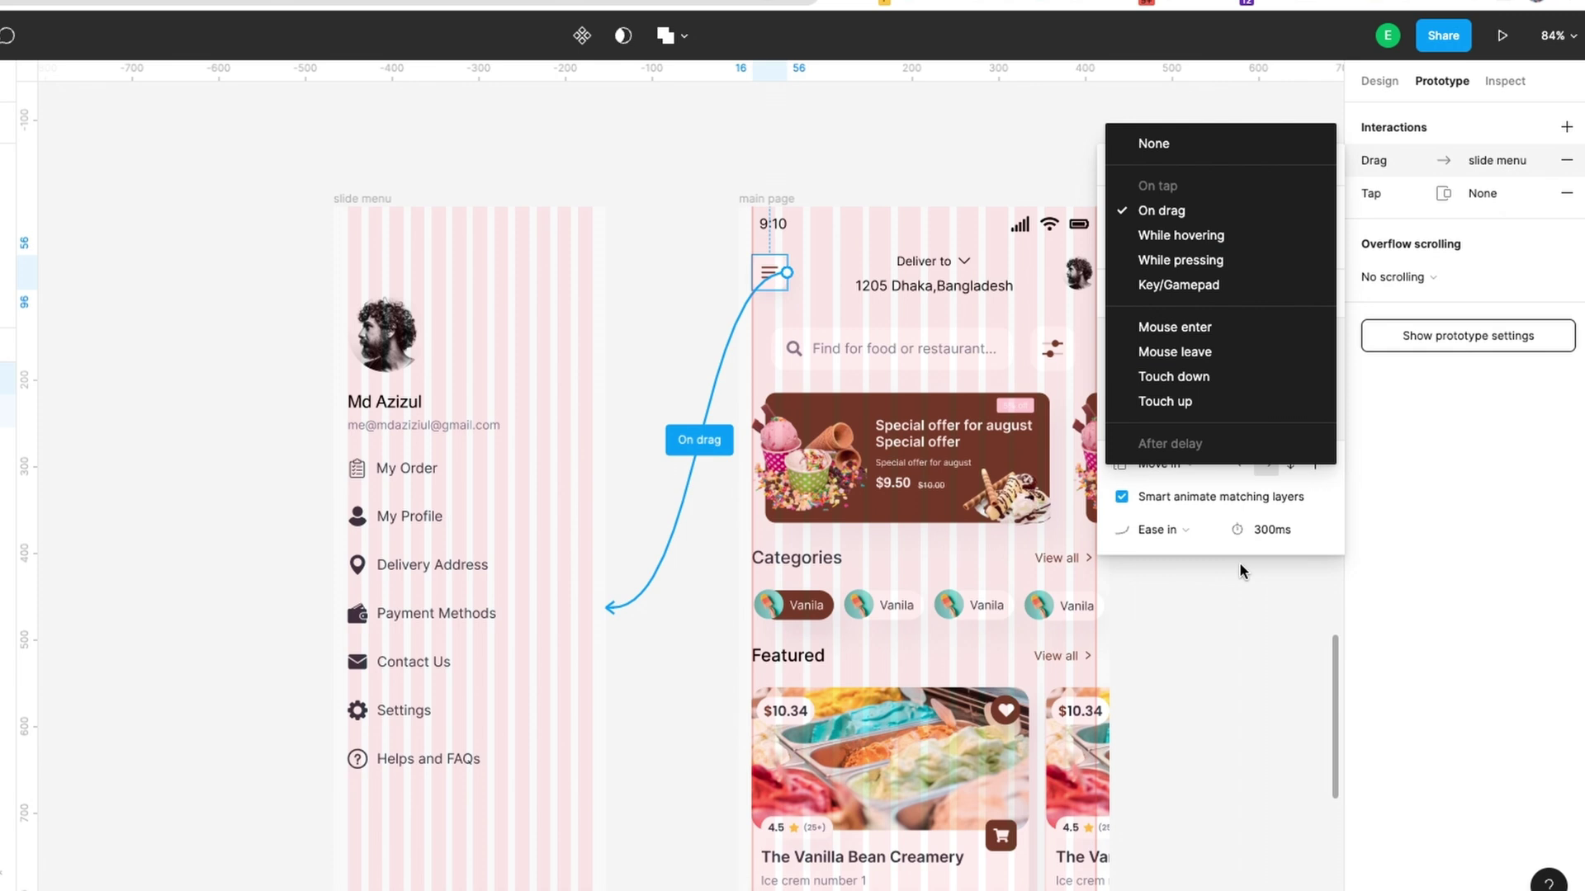
left_click(1218, 535)
left_click(1181, 243)
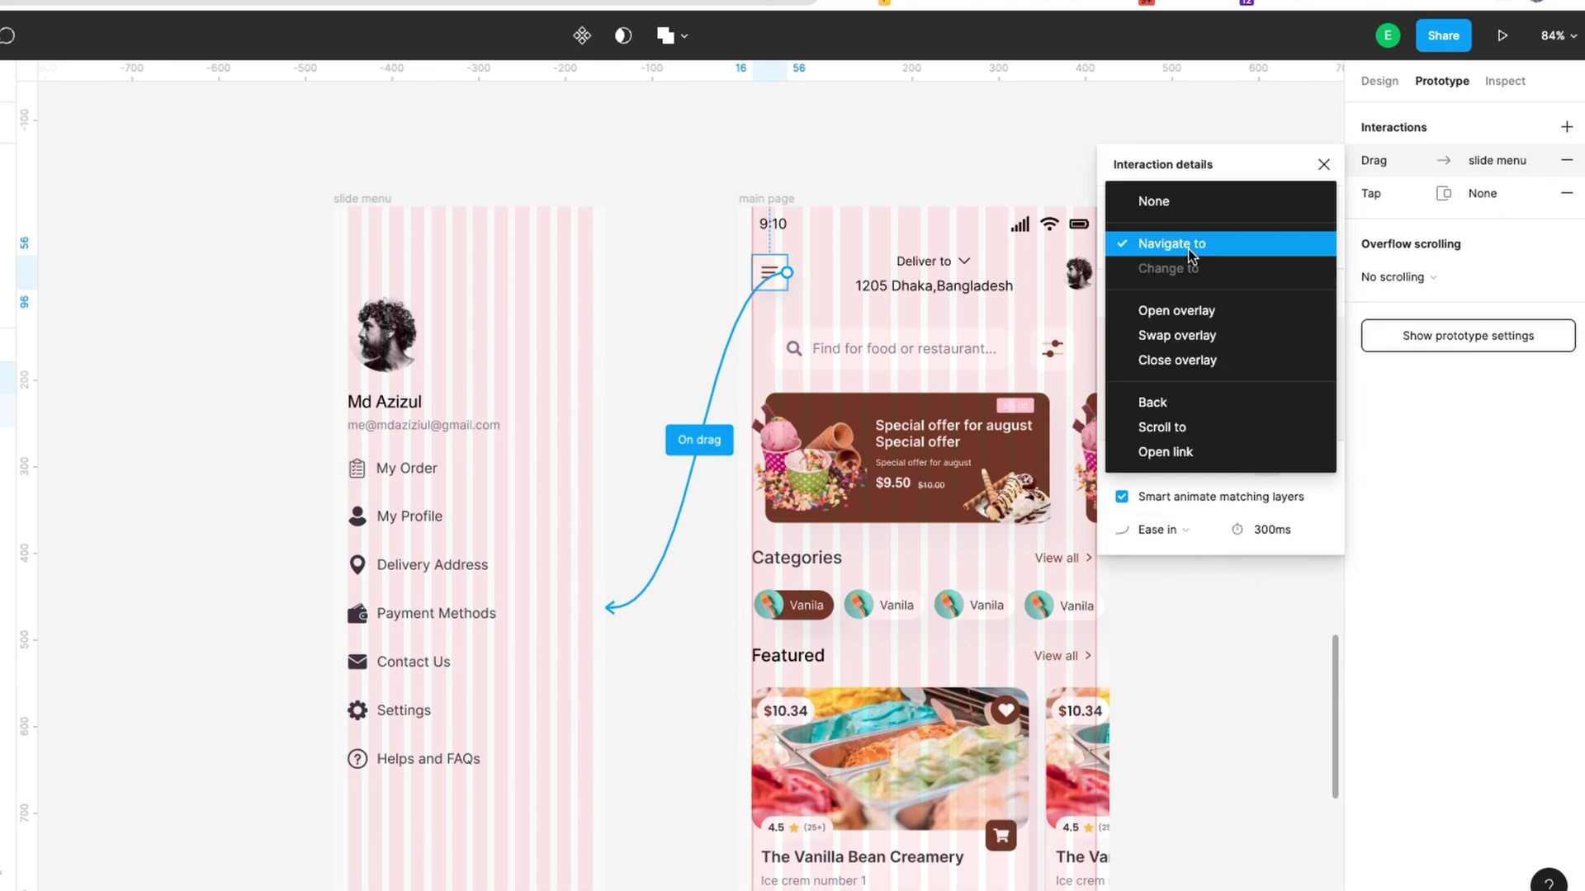
left_click(1165, 198)
left_click(1180, 213)
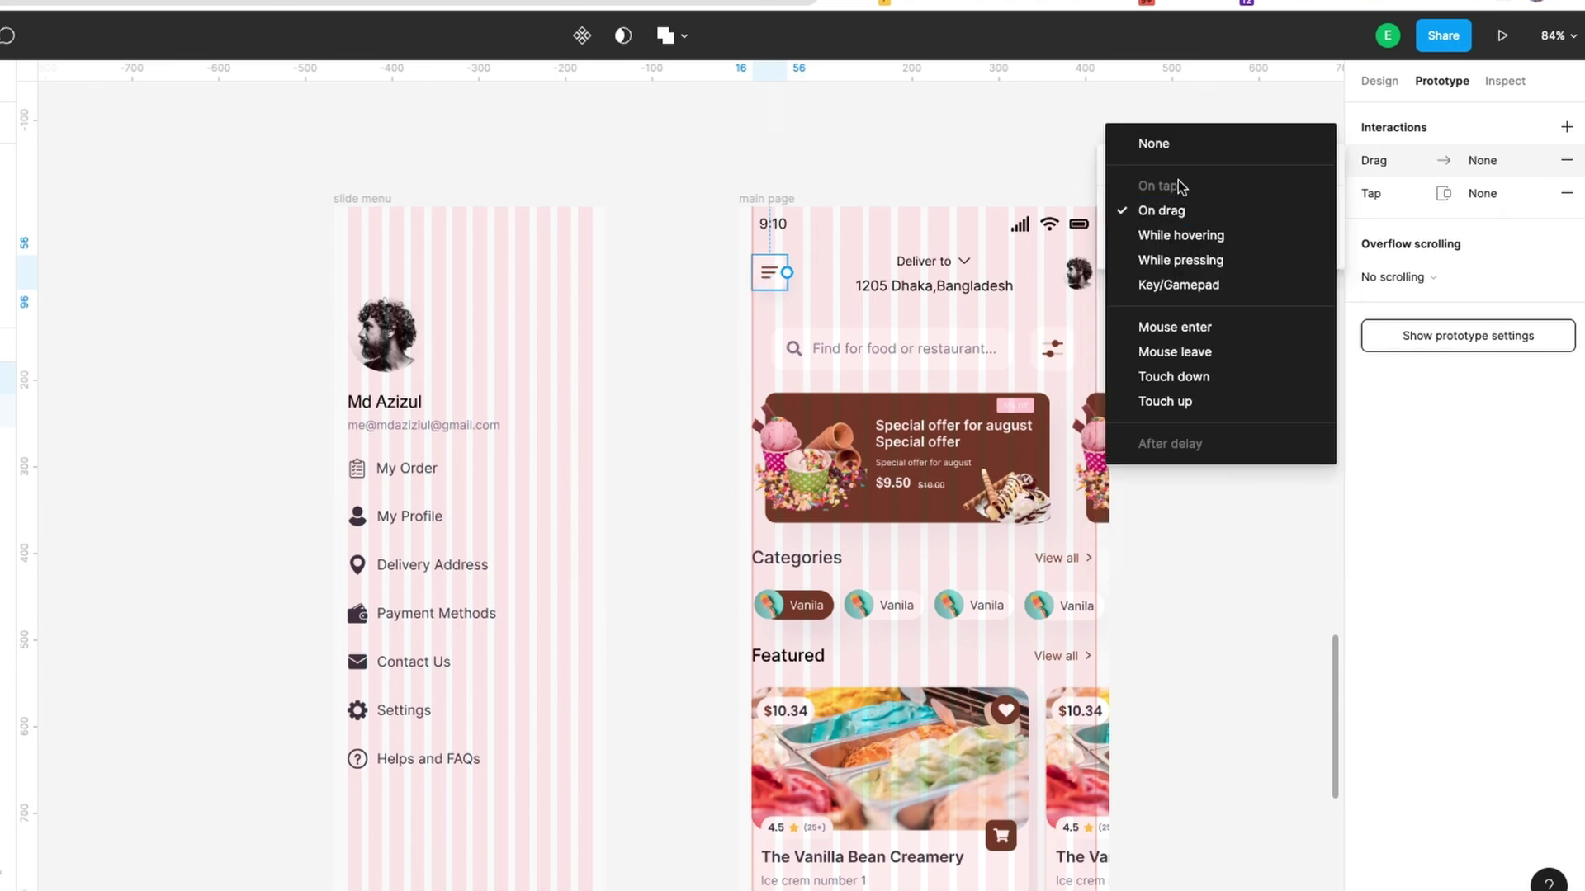
left_click(1180, 116)
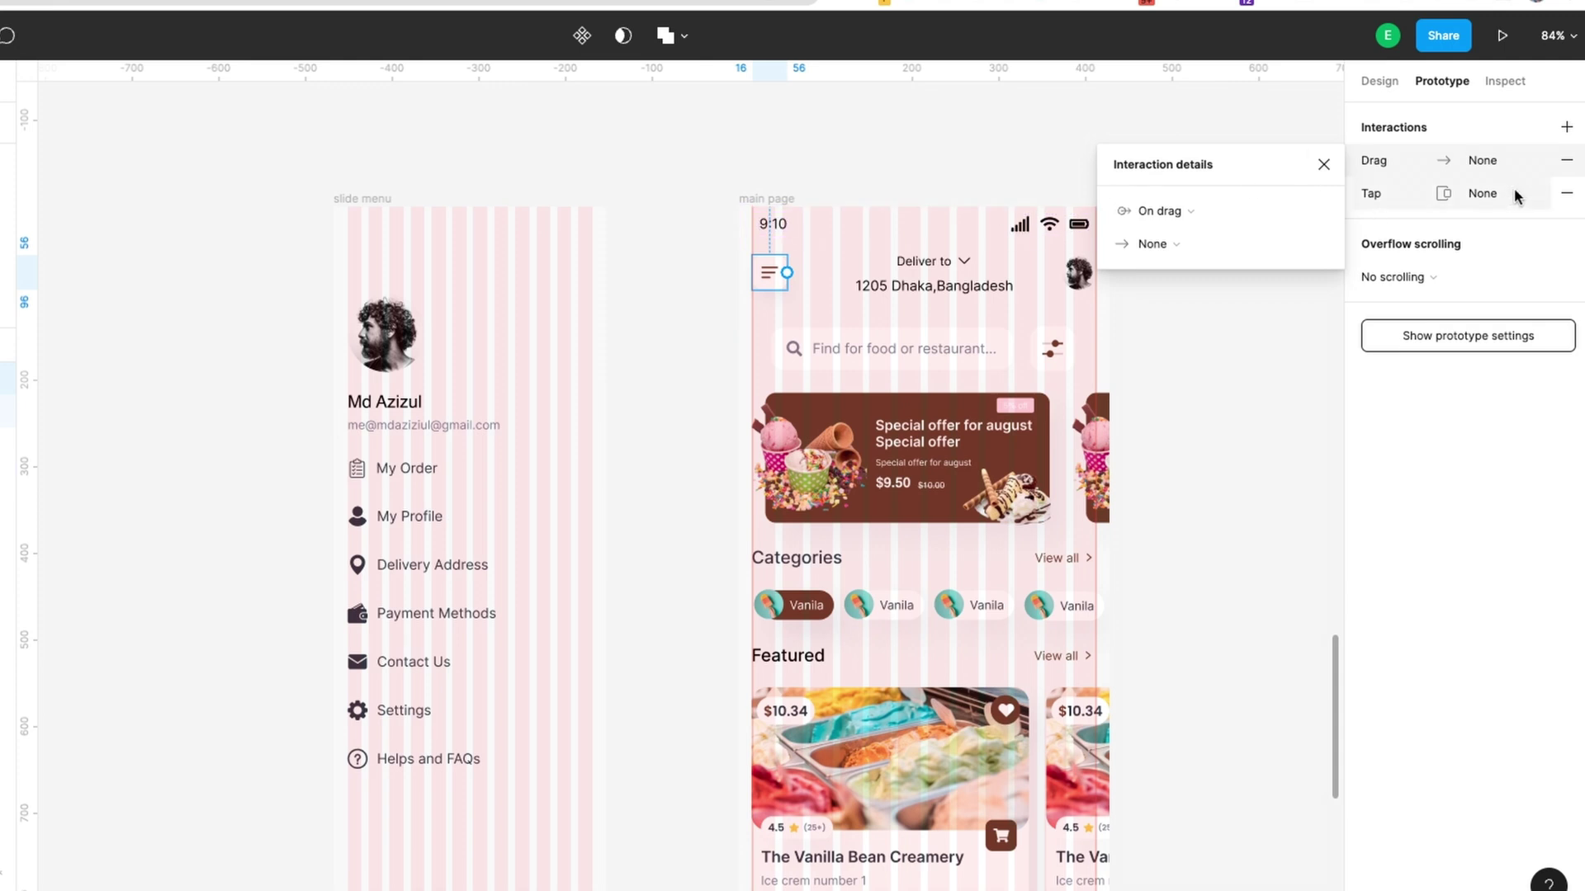
left_click(1566, 193)
left_click(1565, 160)
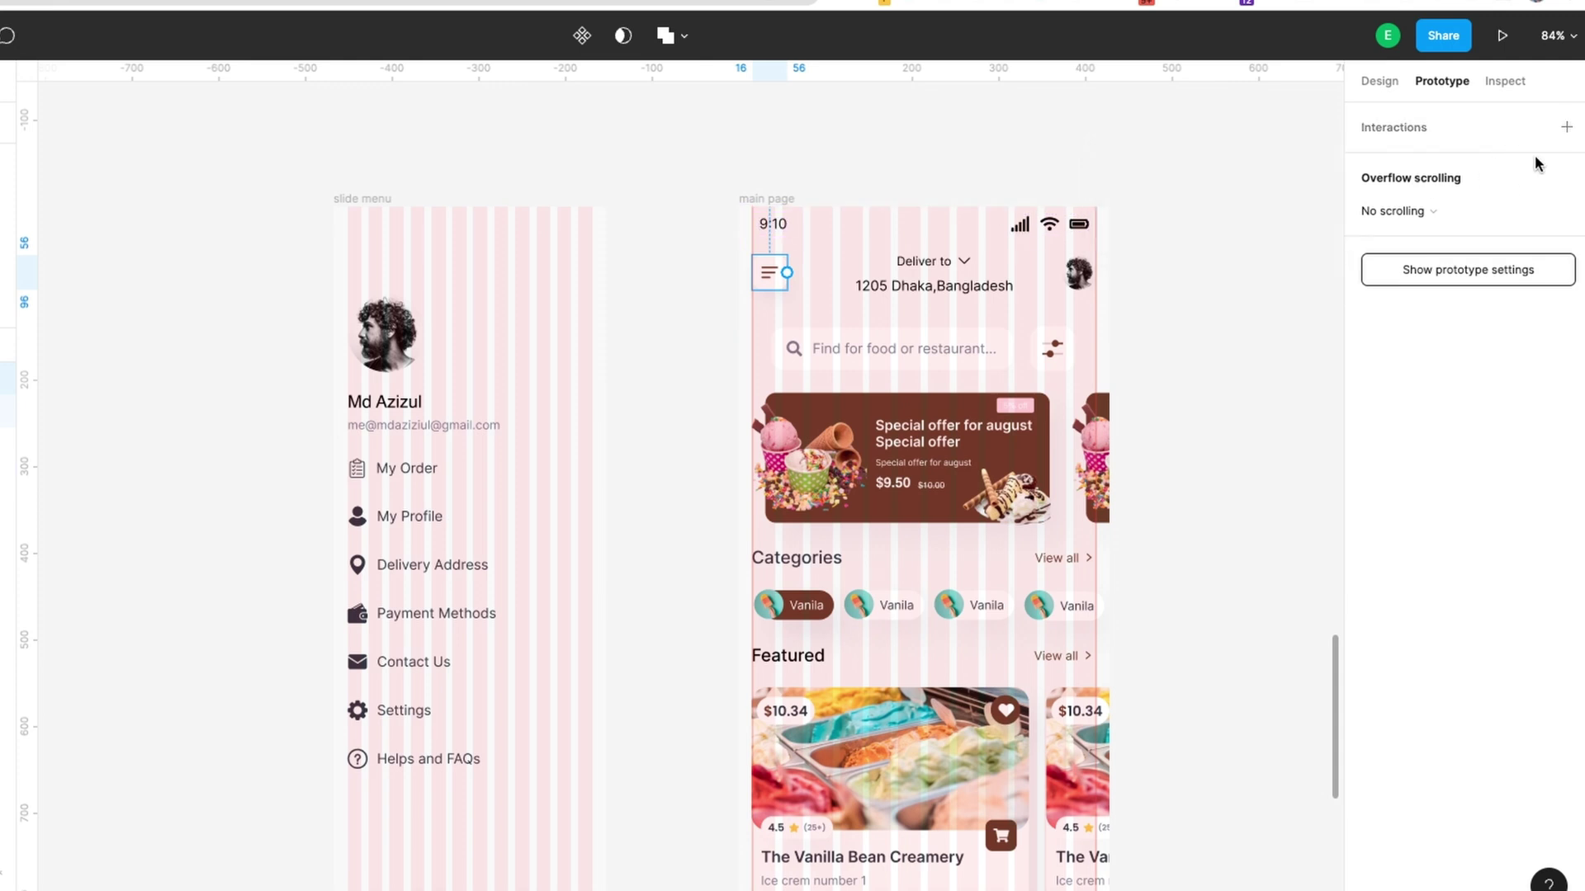
Link the menu icon to the slide menu frame with a tap action of Open overlay.
left_click_drag(786, 272, 588, 556)
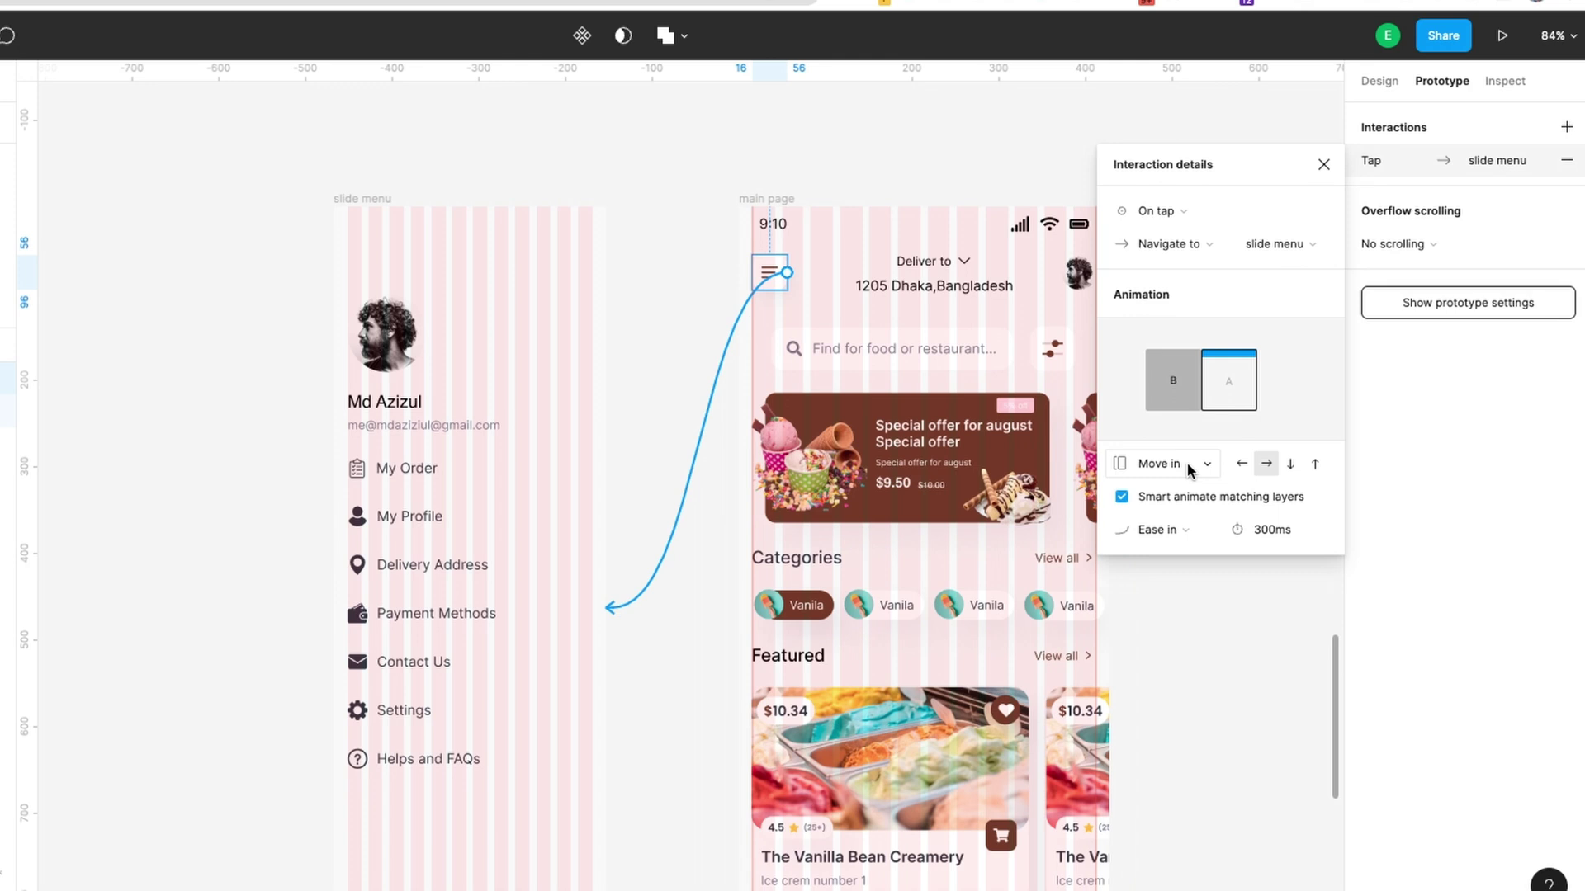
left_click(1165, 245)
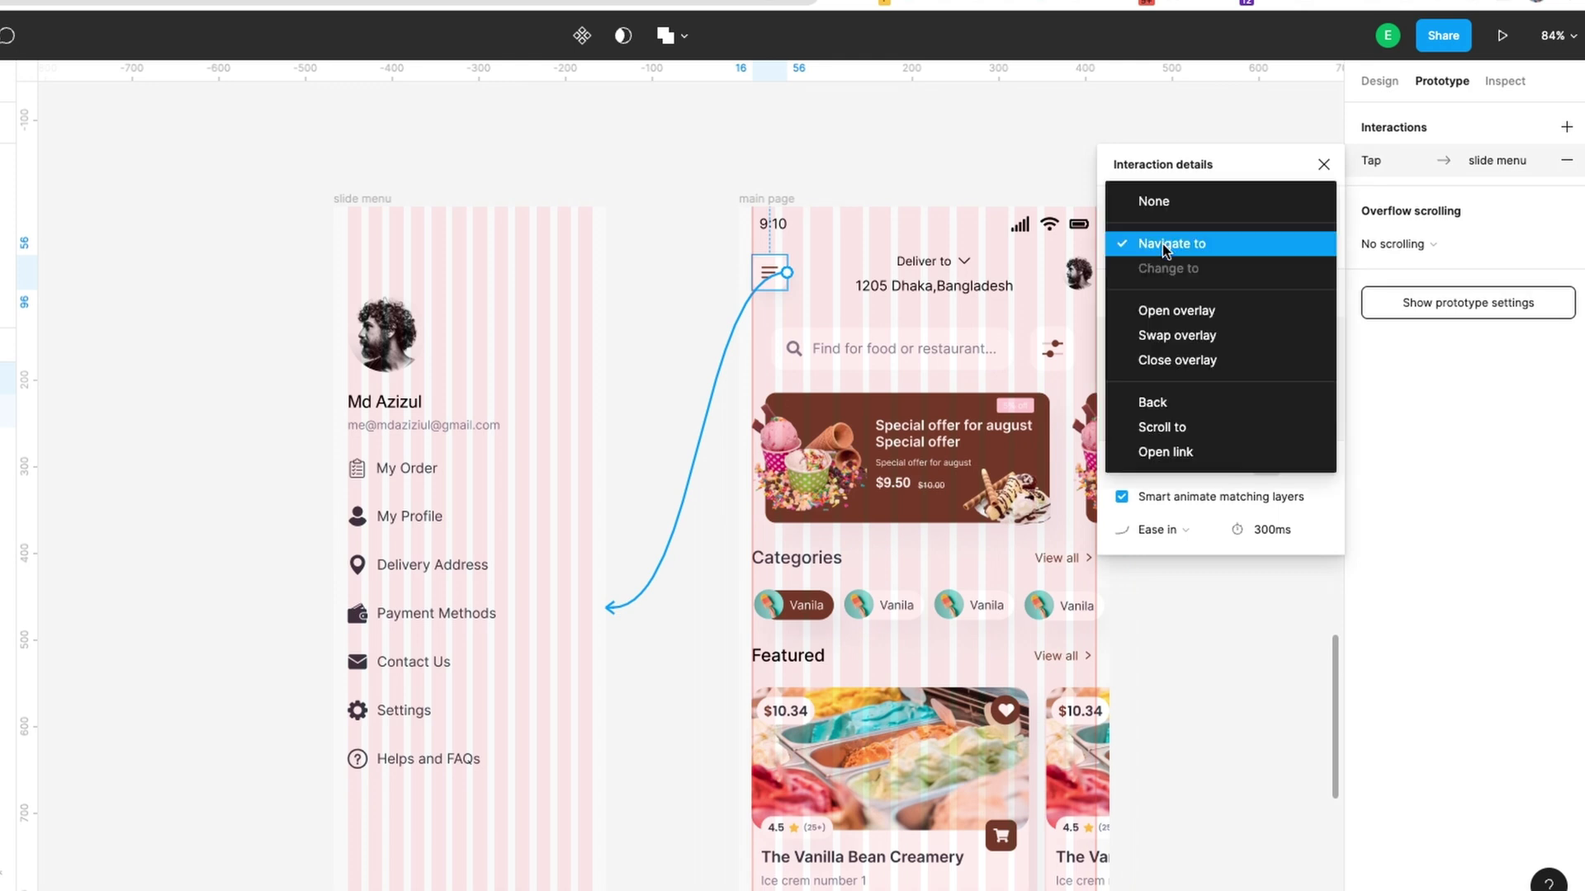
left_click(1181, 311)
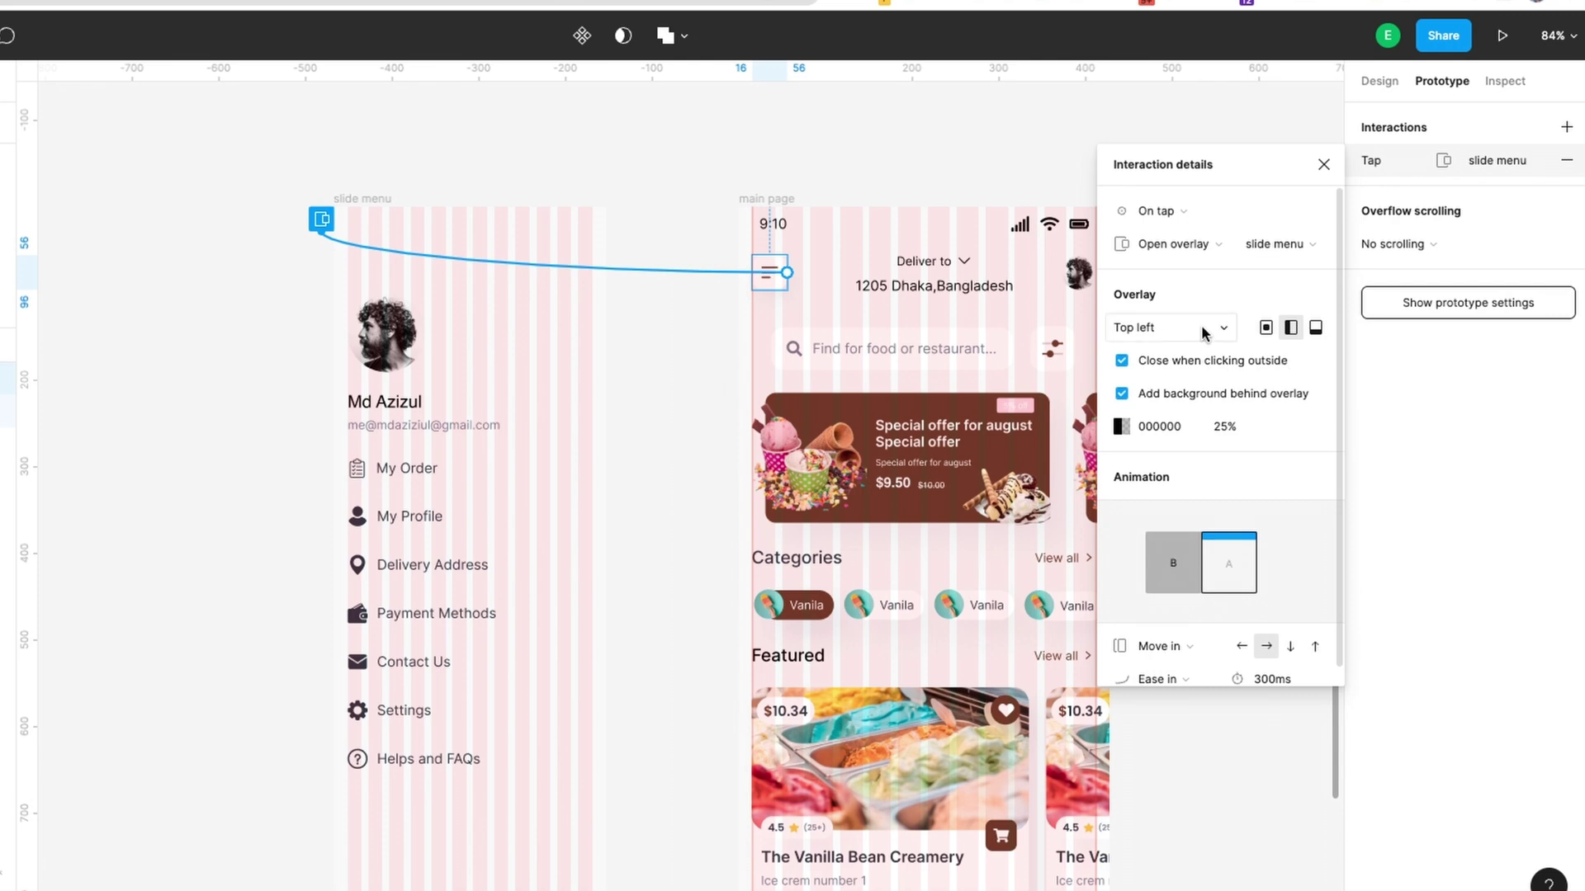
left_click(1137, 334)
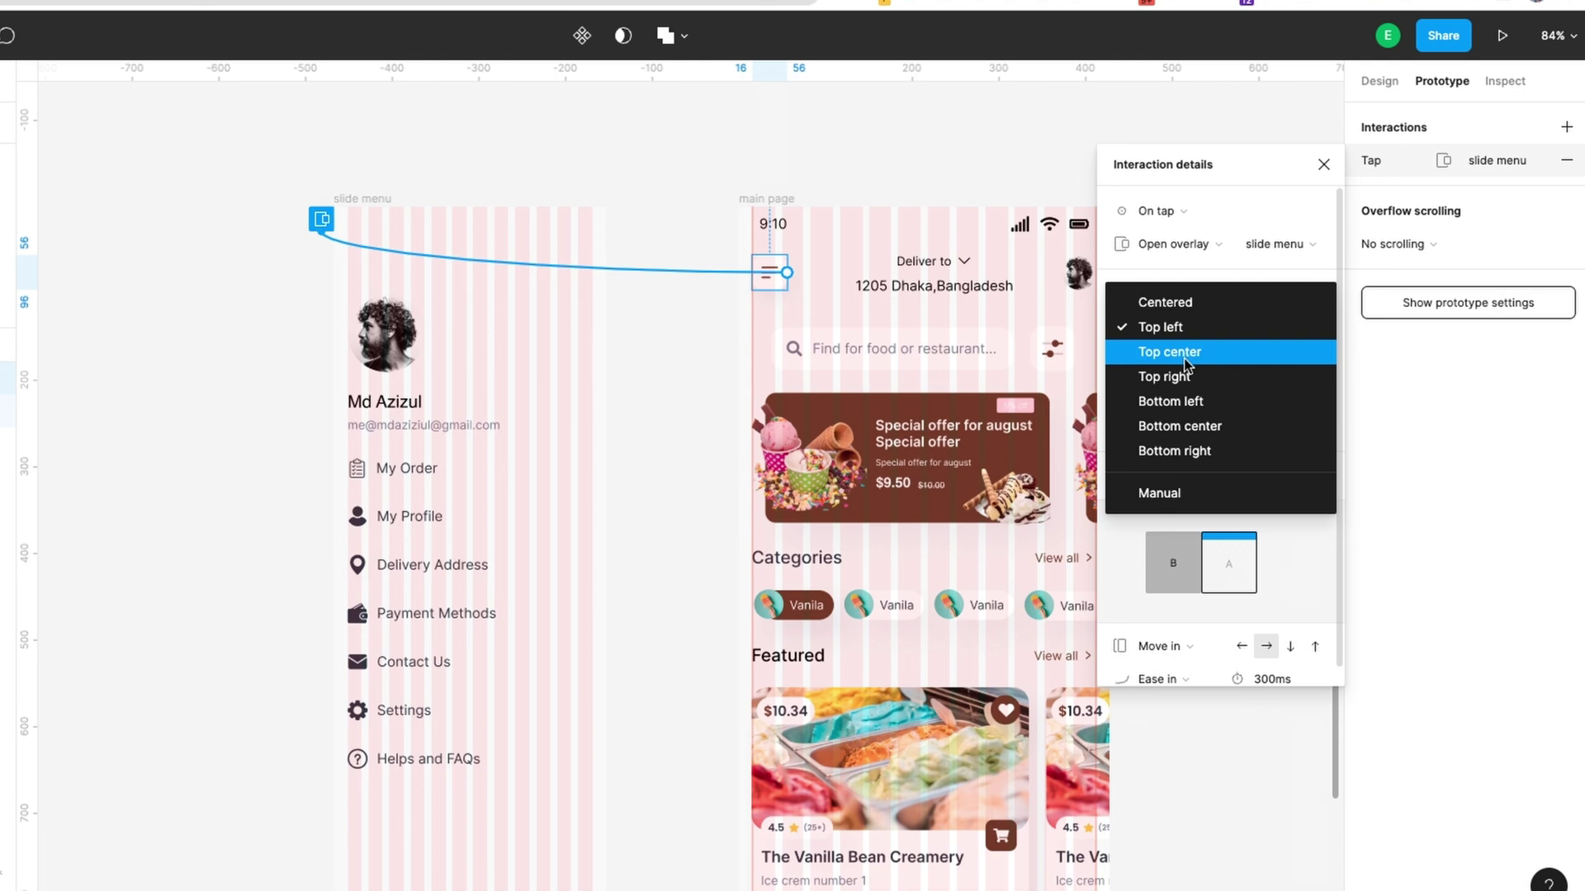
Keep the overlay position at Top left.
left_click(1192, 327)
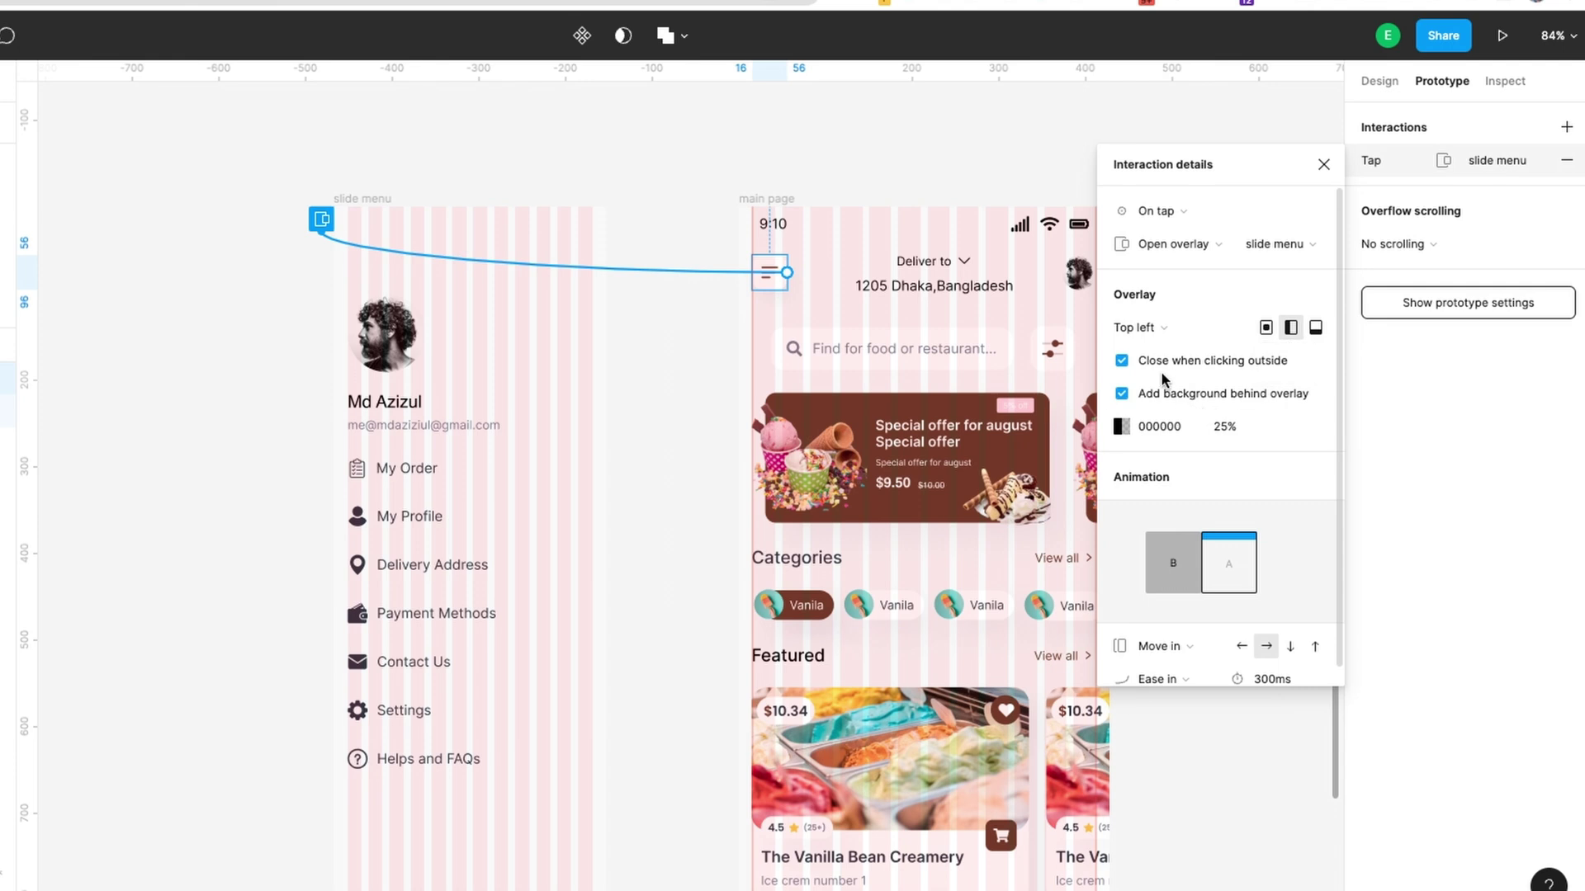
Enable Close when clicking outside and a 000000 background at 25% behind the overlay.
left_click(1188, 361)
left_click(1182, 394)
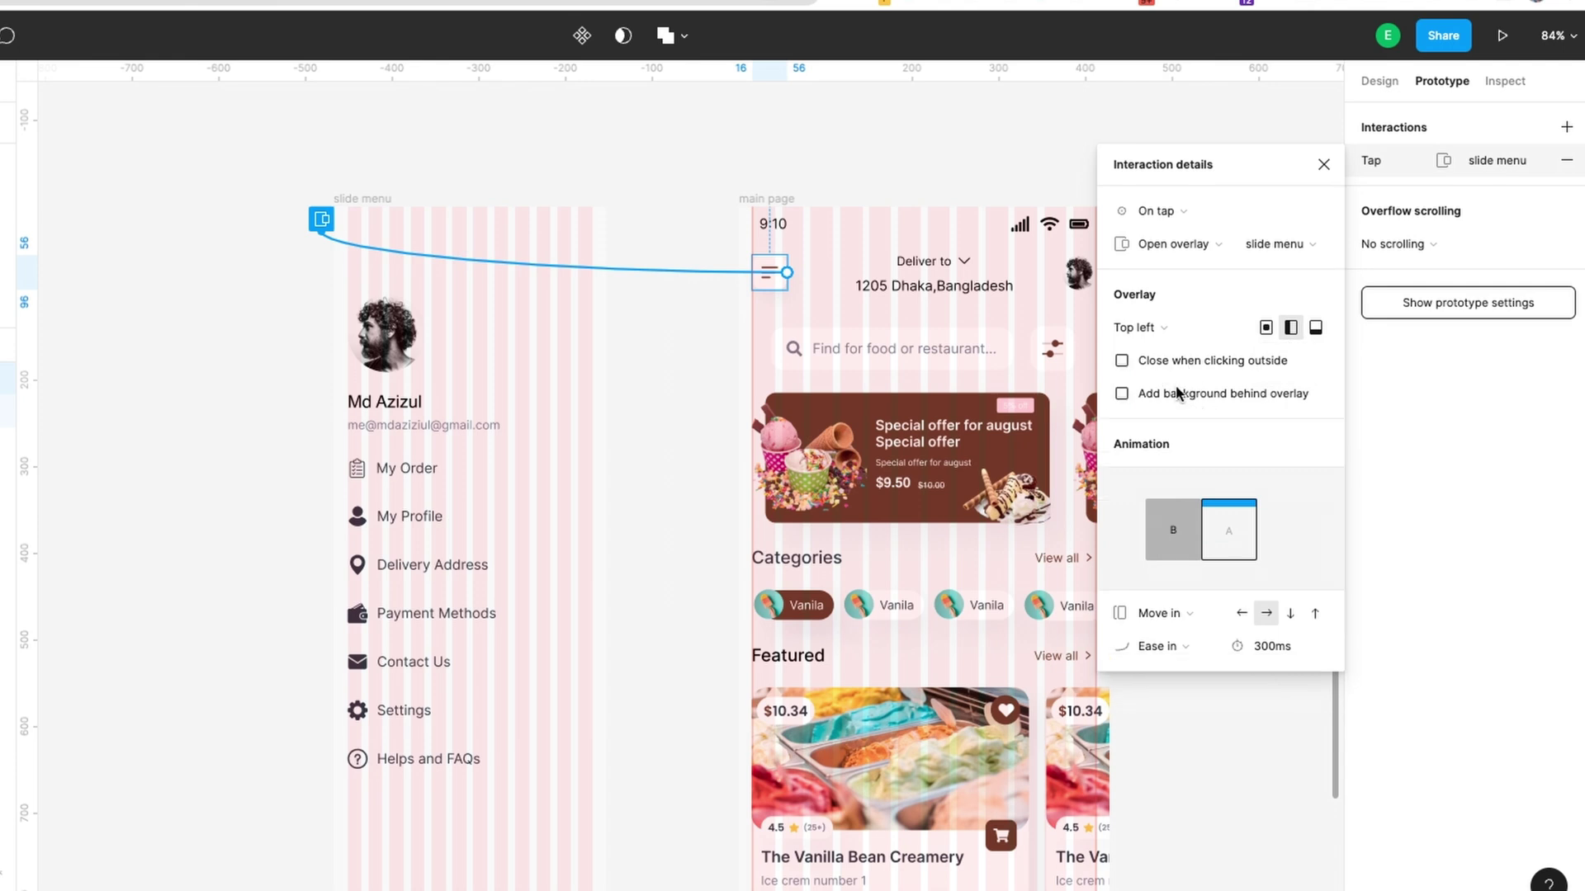
left_click(1173, 363)
left_click(1176, 393)
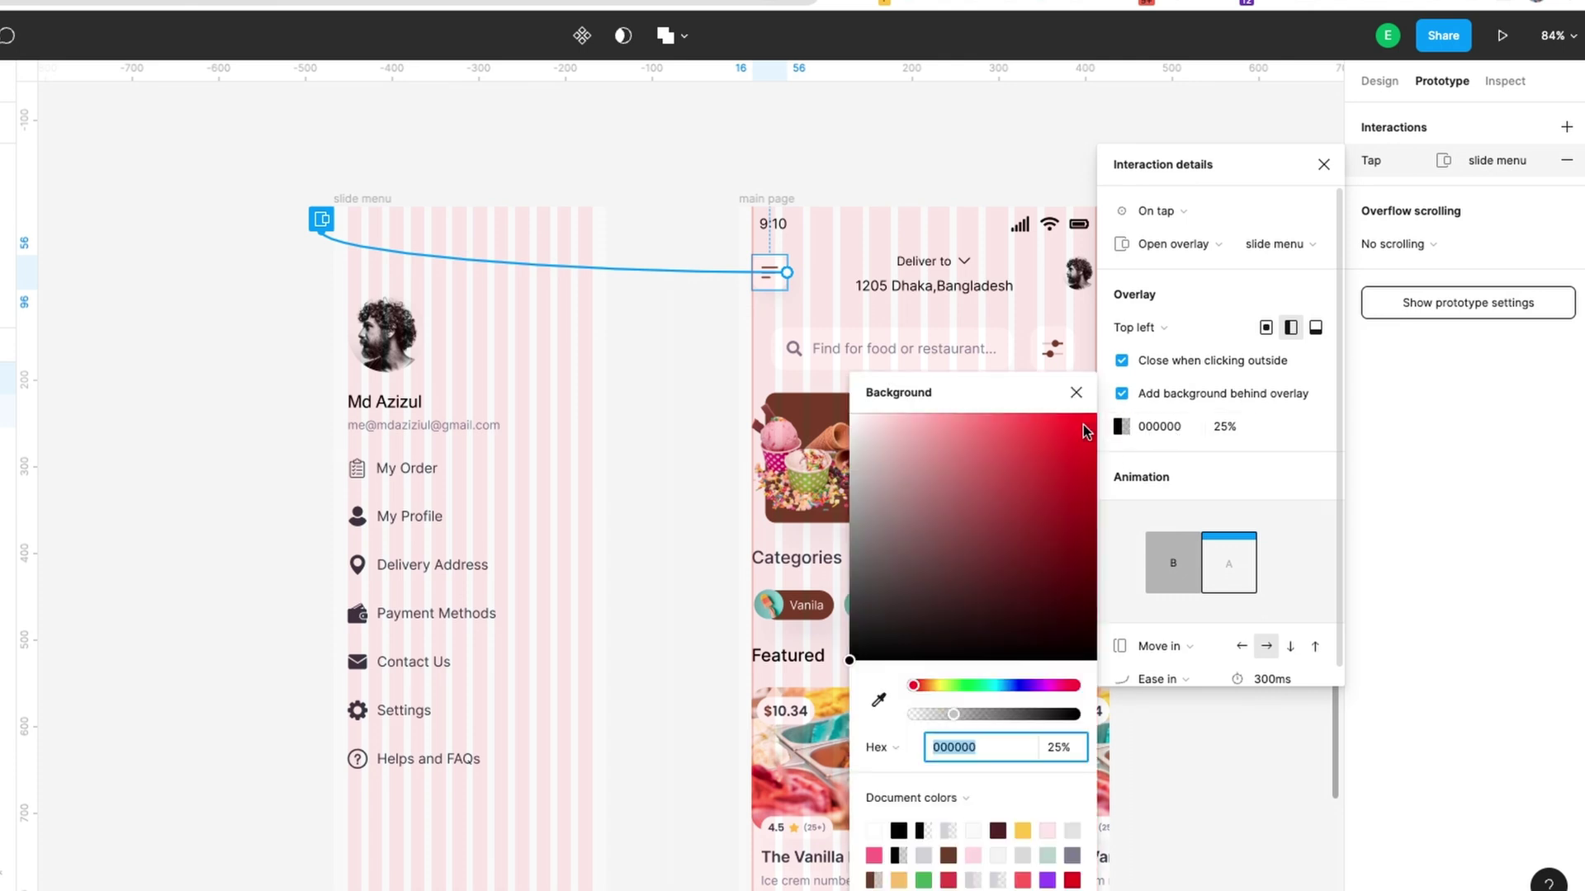
left_click(1075, 396)
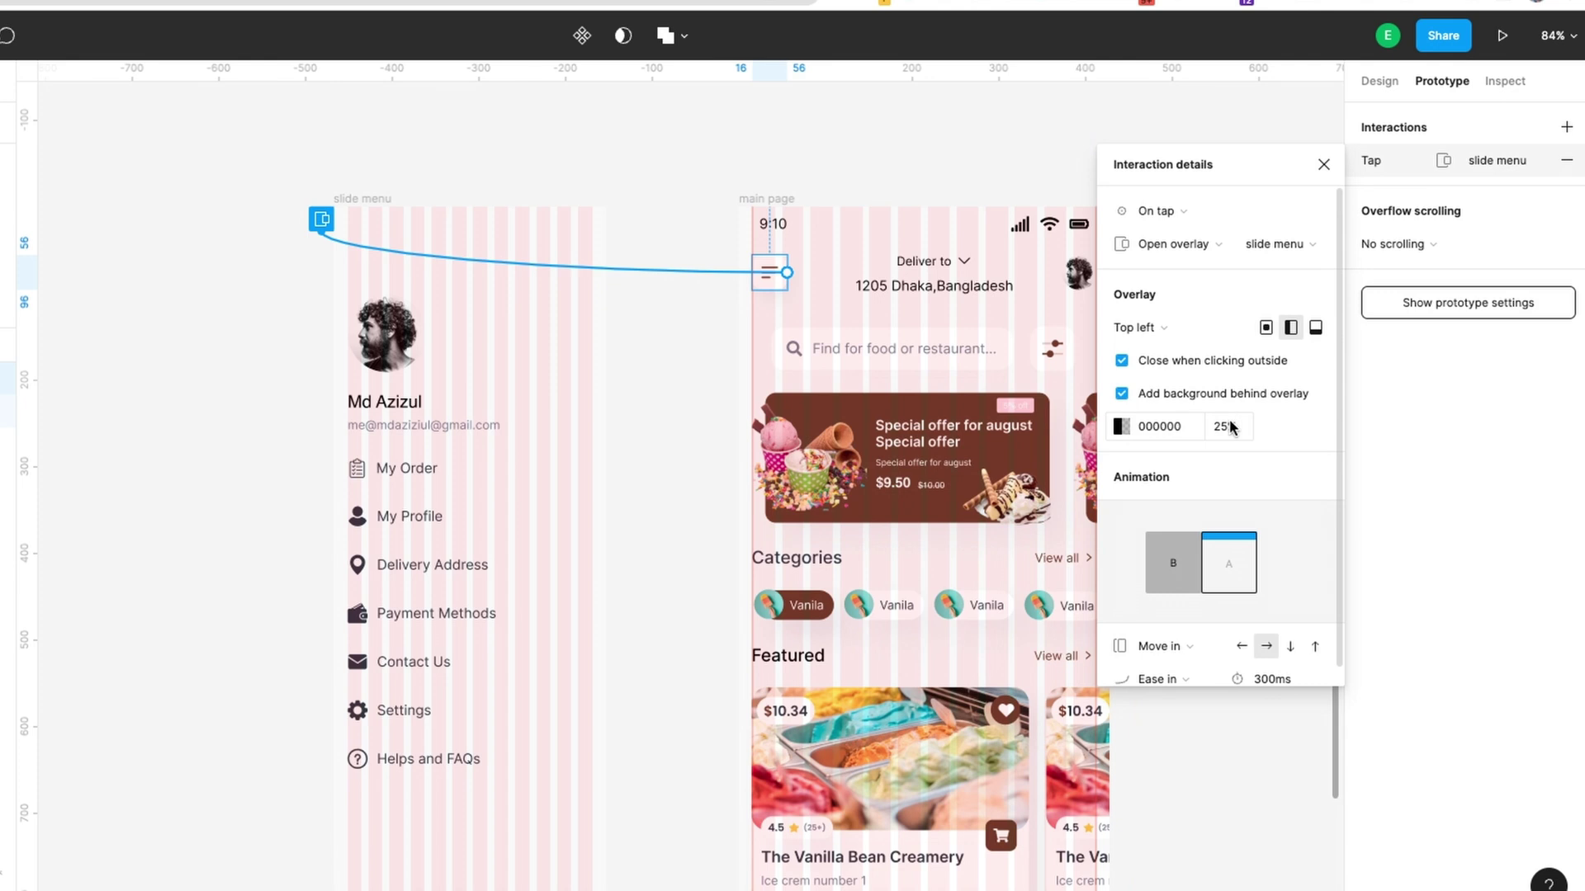
left_click(1230, 426)
left_click(1215, 464)
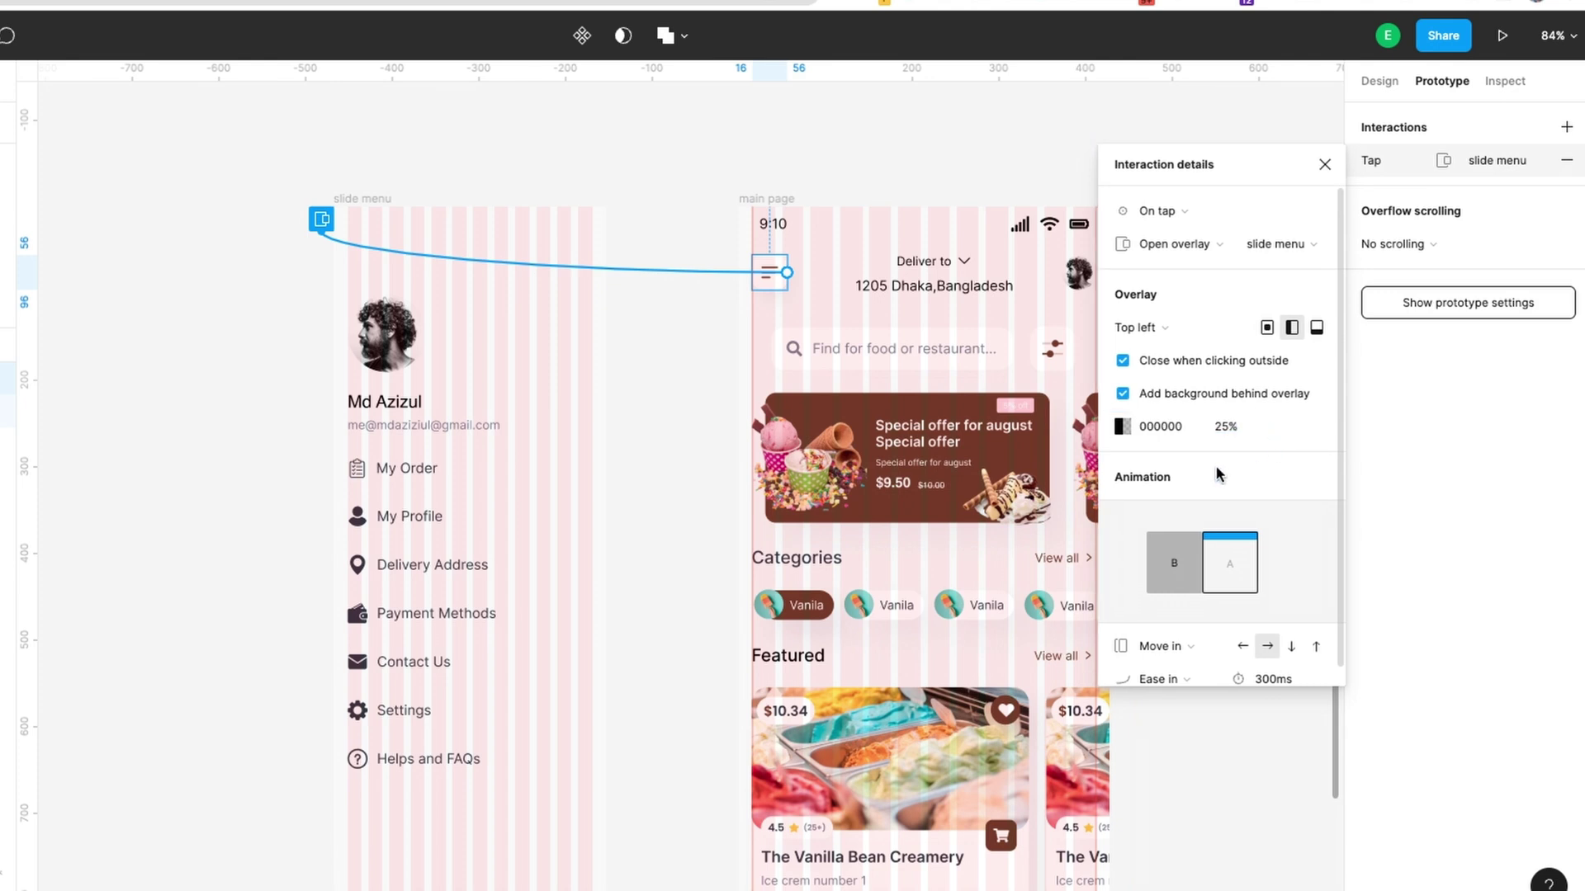
scroll(1222, 456, "down", 1)
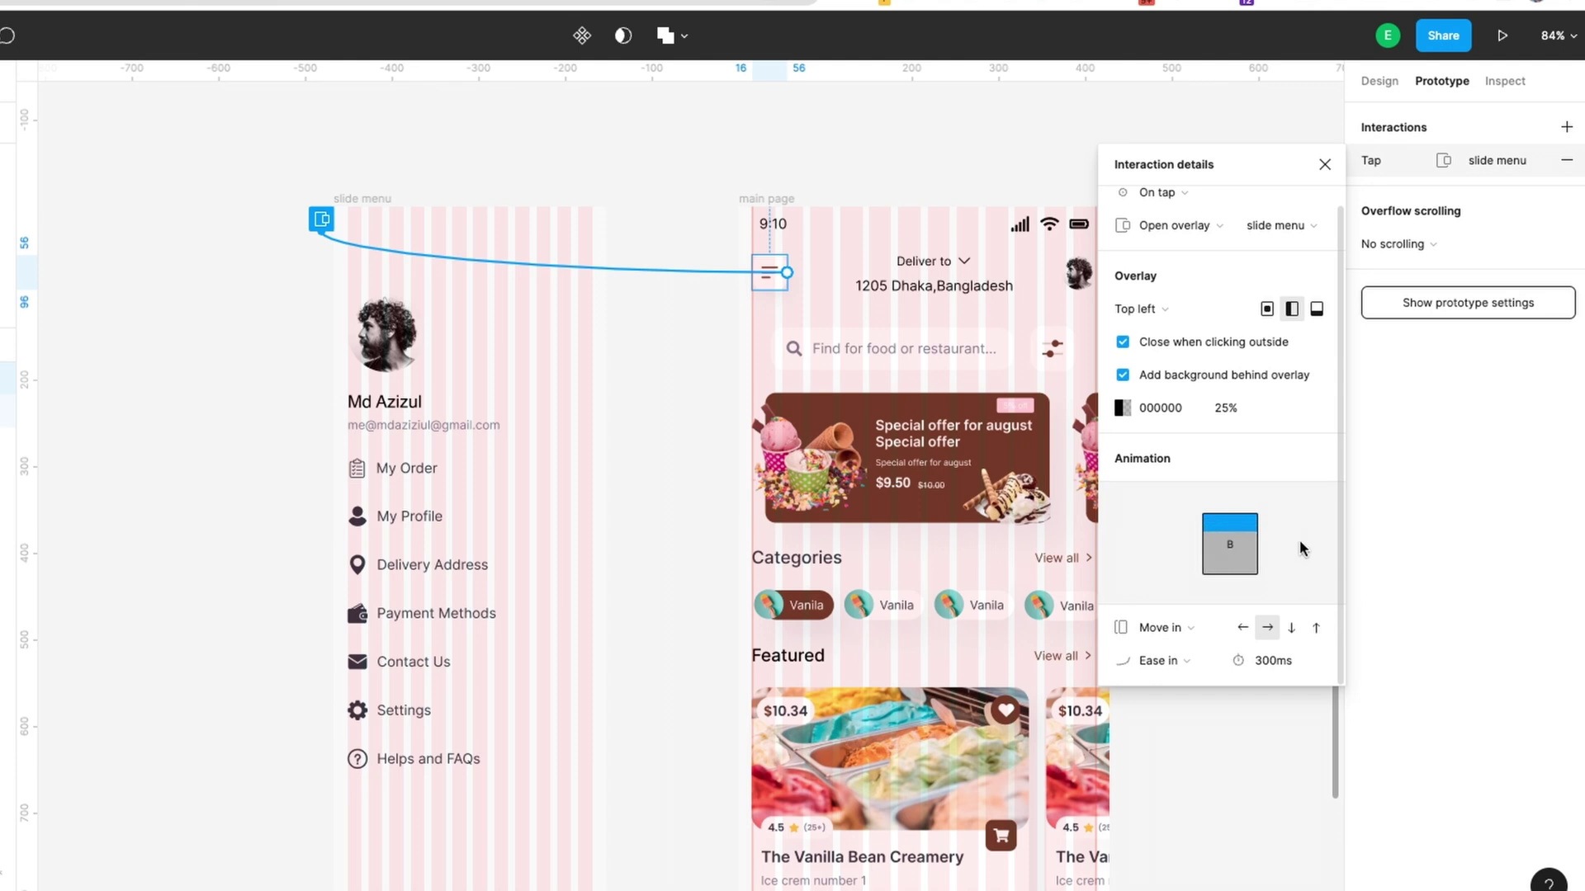
left_click(1187, 628)
left_click(1187, 628)
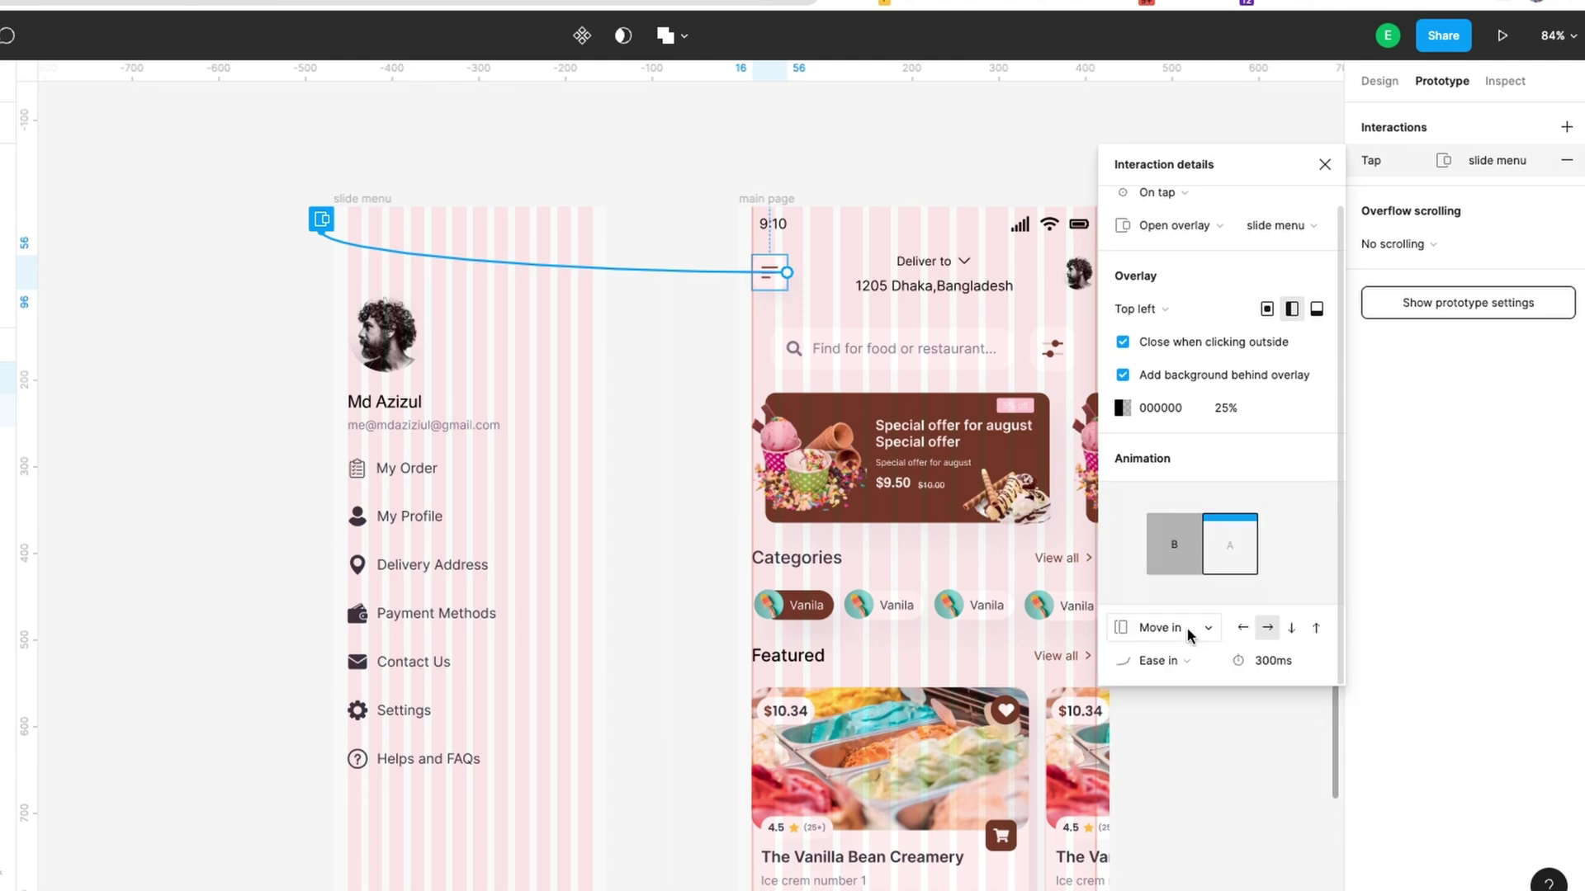
left_click(1187, 627)
left_click(1289, 479)
left_click(1242, 628)
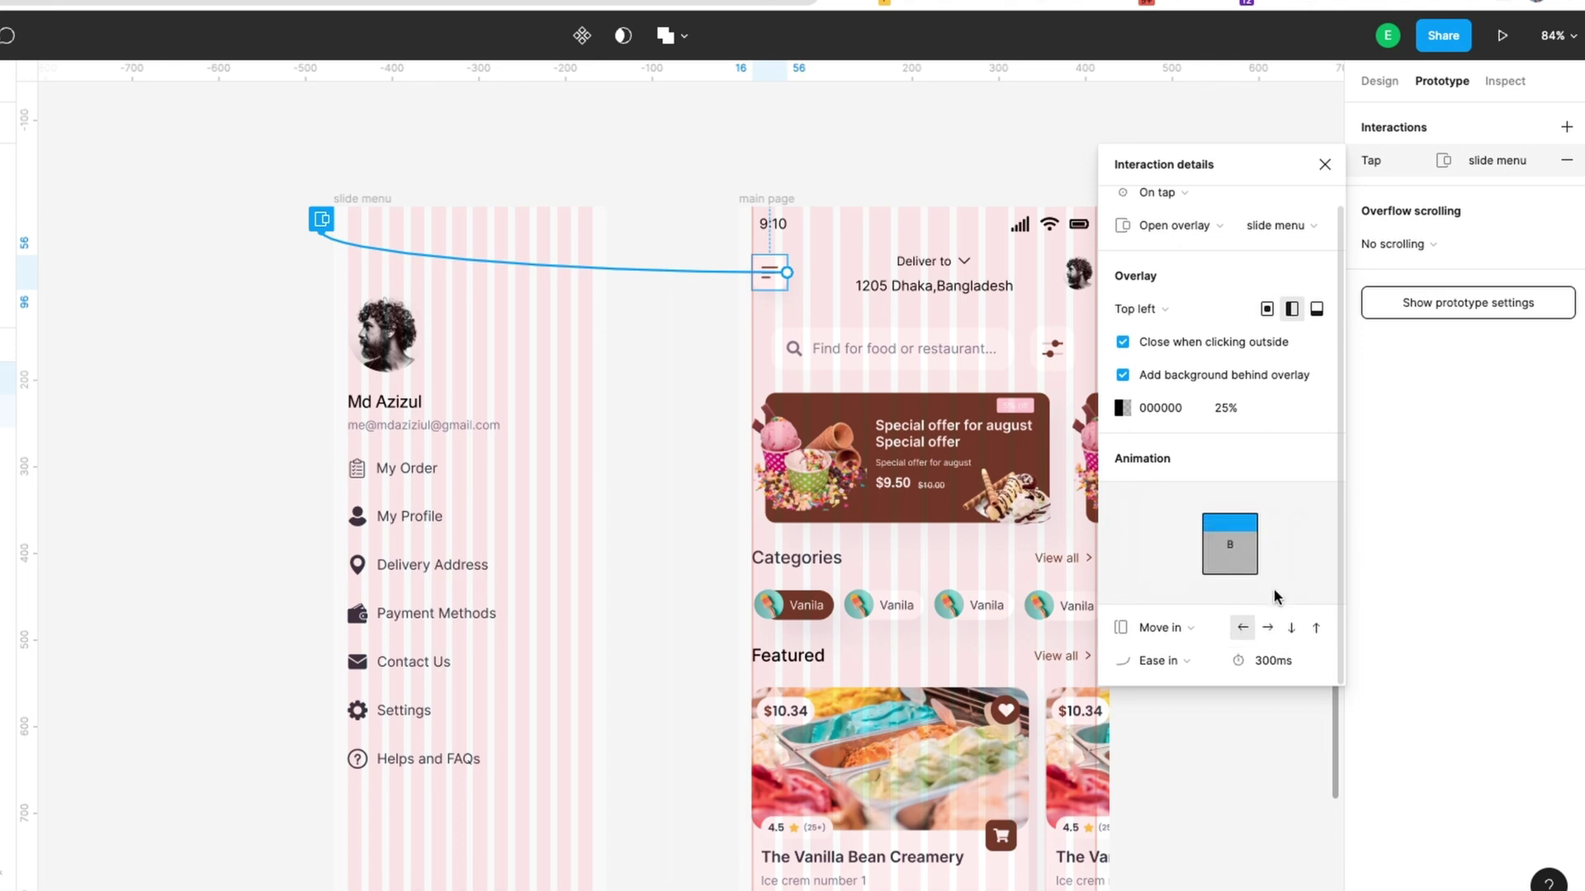
left_click(1292, 627)
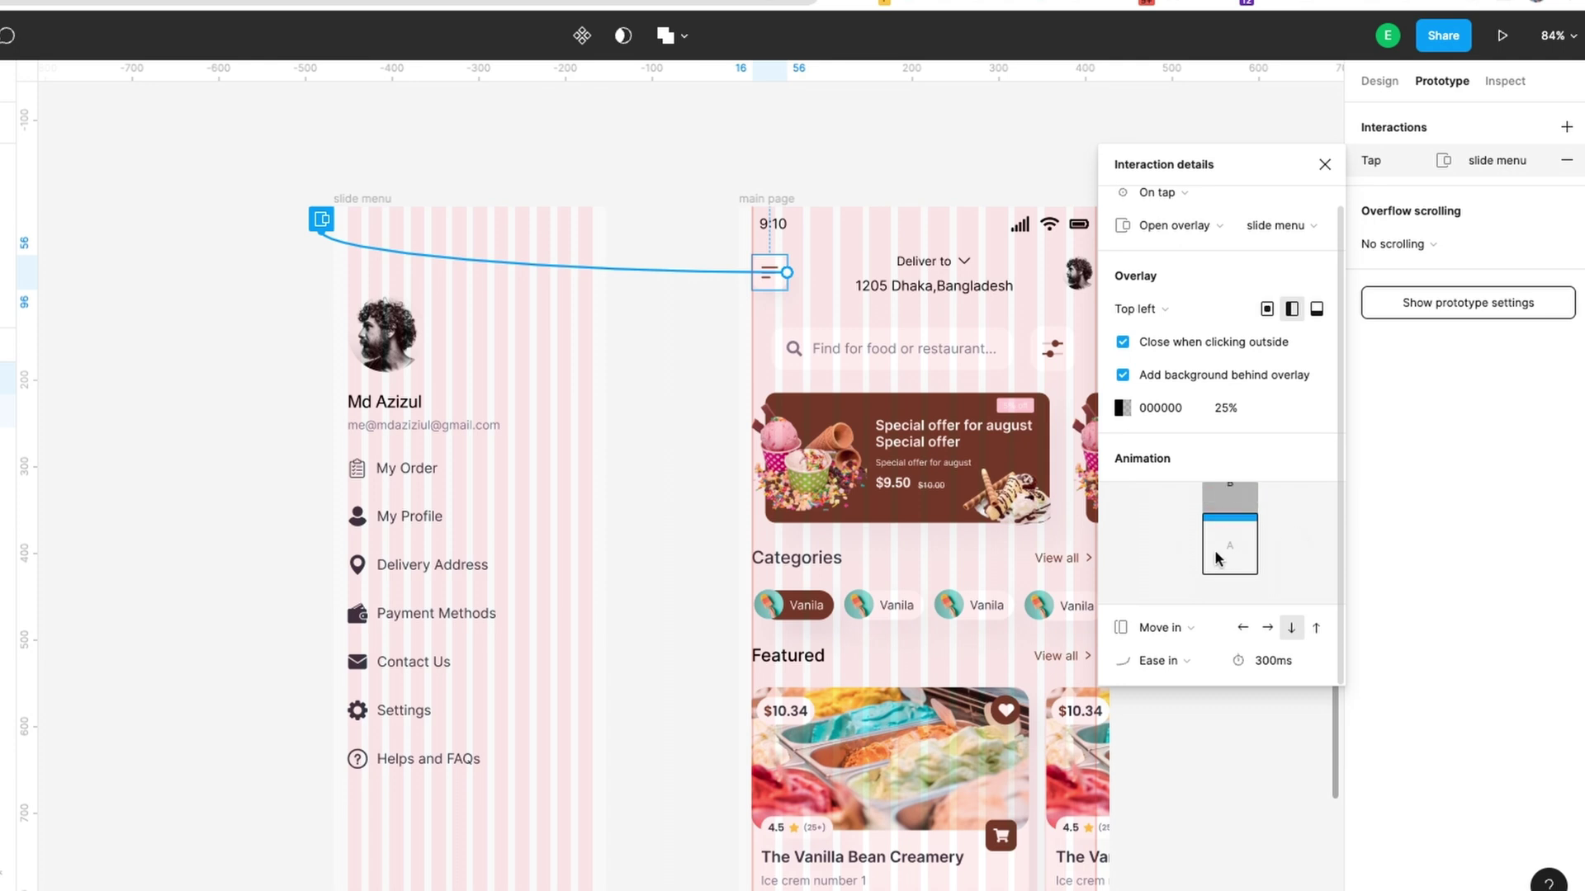
left_click(1268, 628)
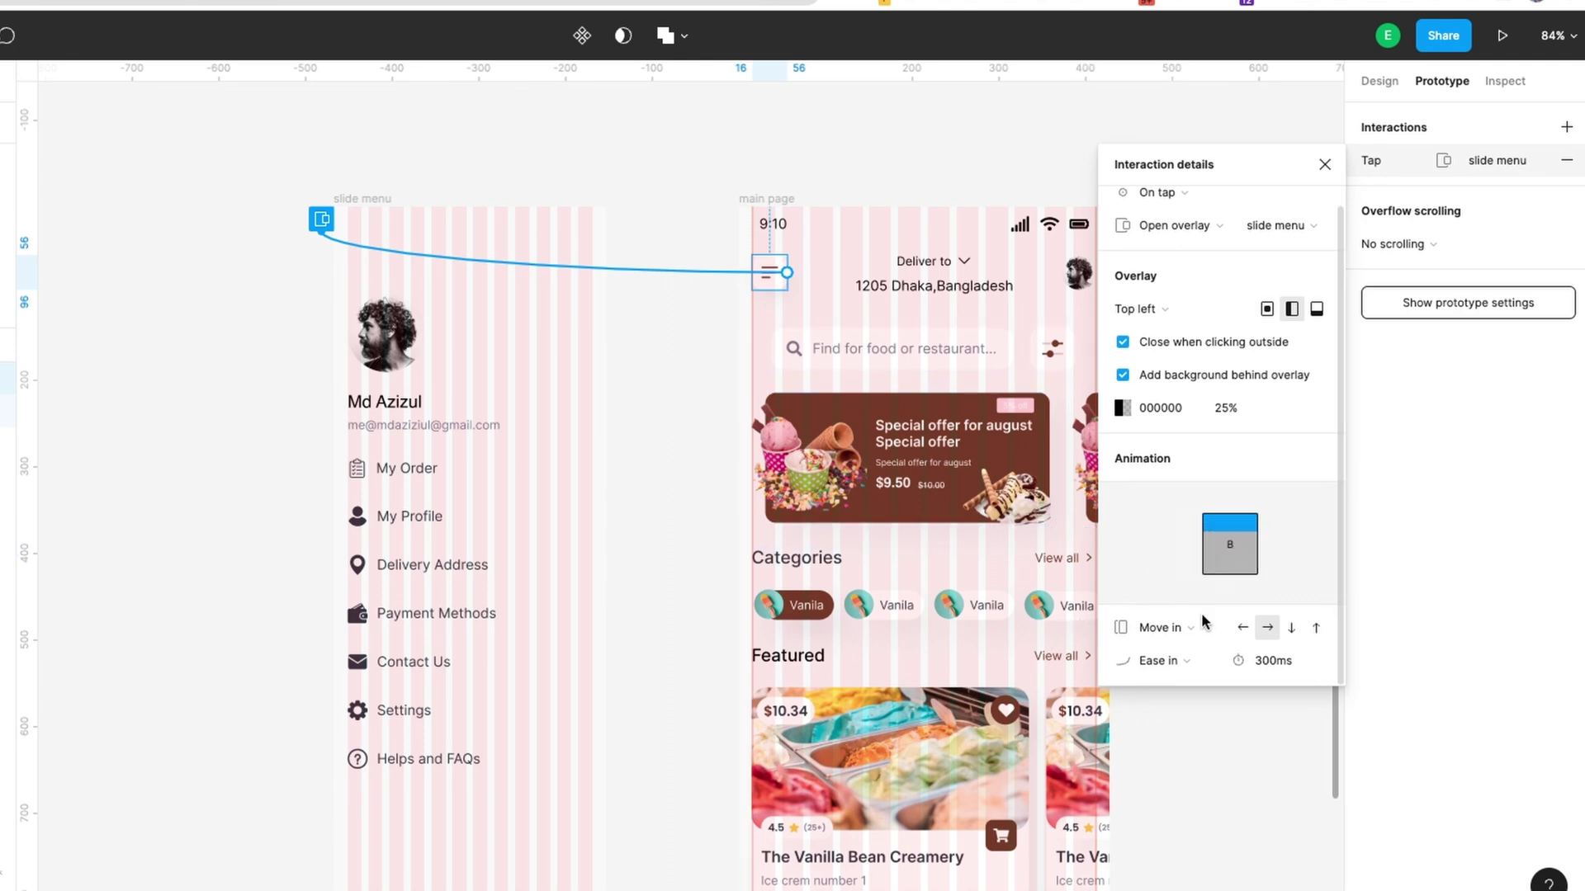
left_click(1171, 660)
left_click(1178, 687)
left_click(1172, 660)
left_click(1170, 637)
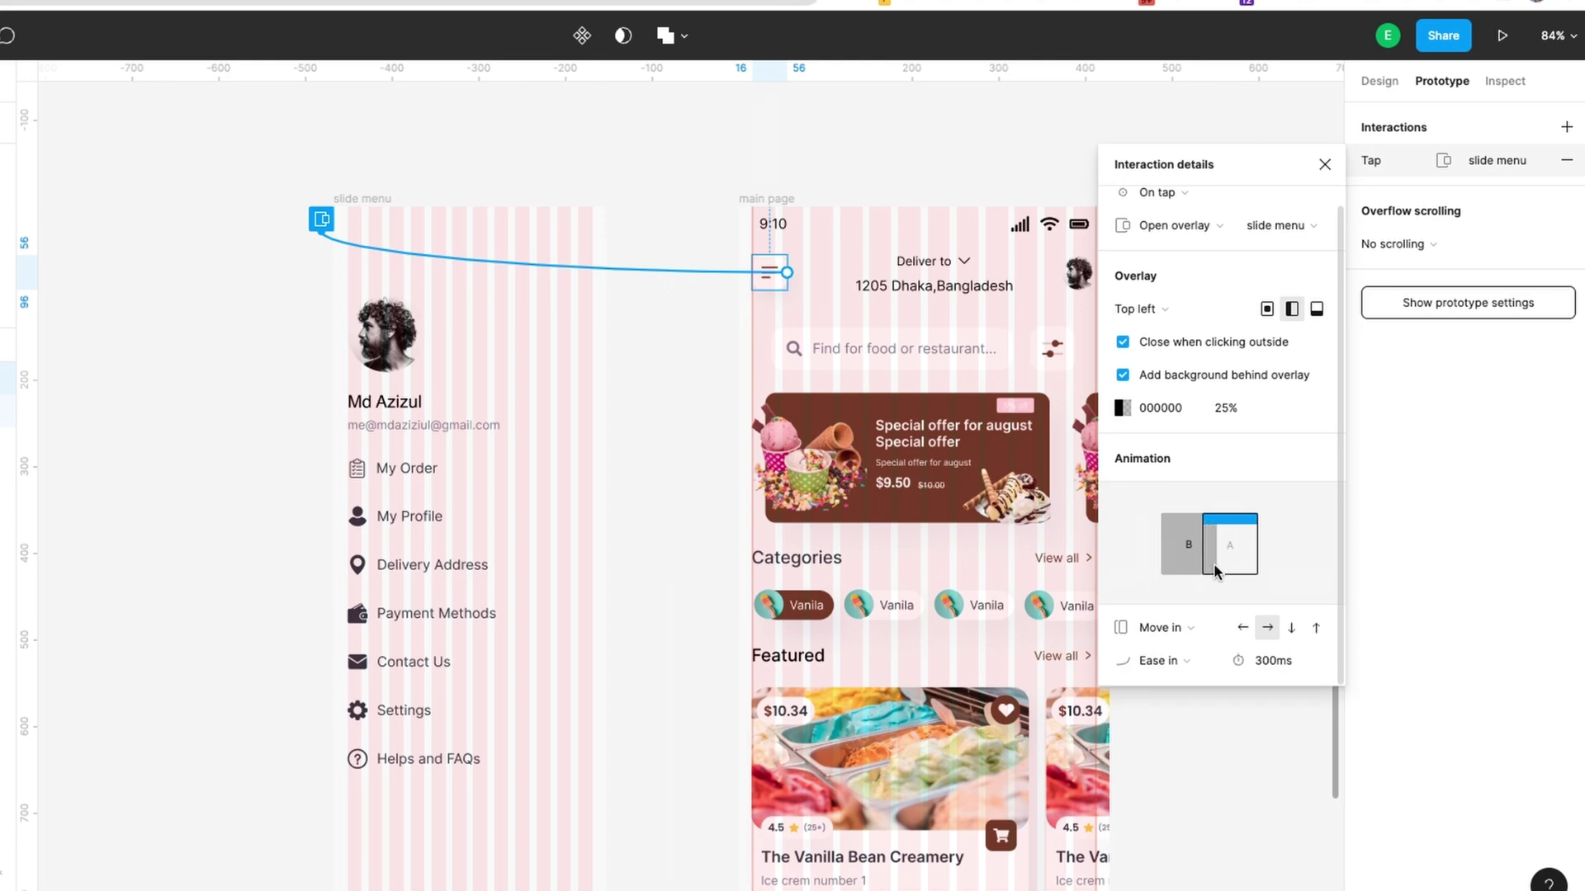
left_click(1160, 660)
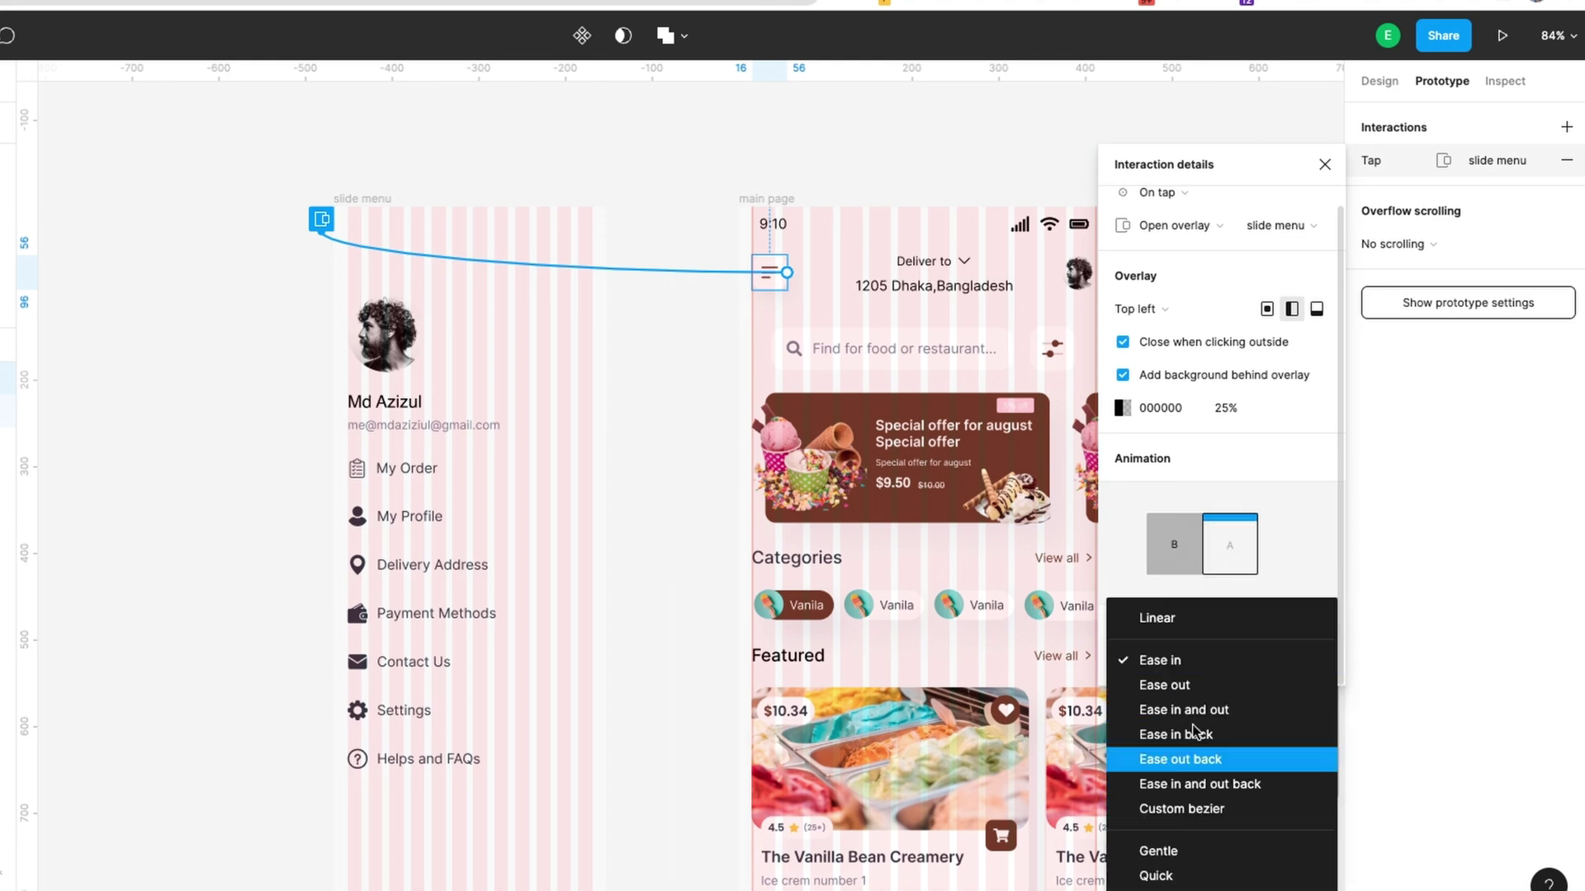
left_click(1272, 569)
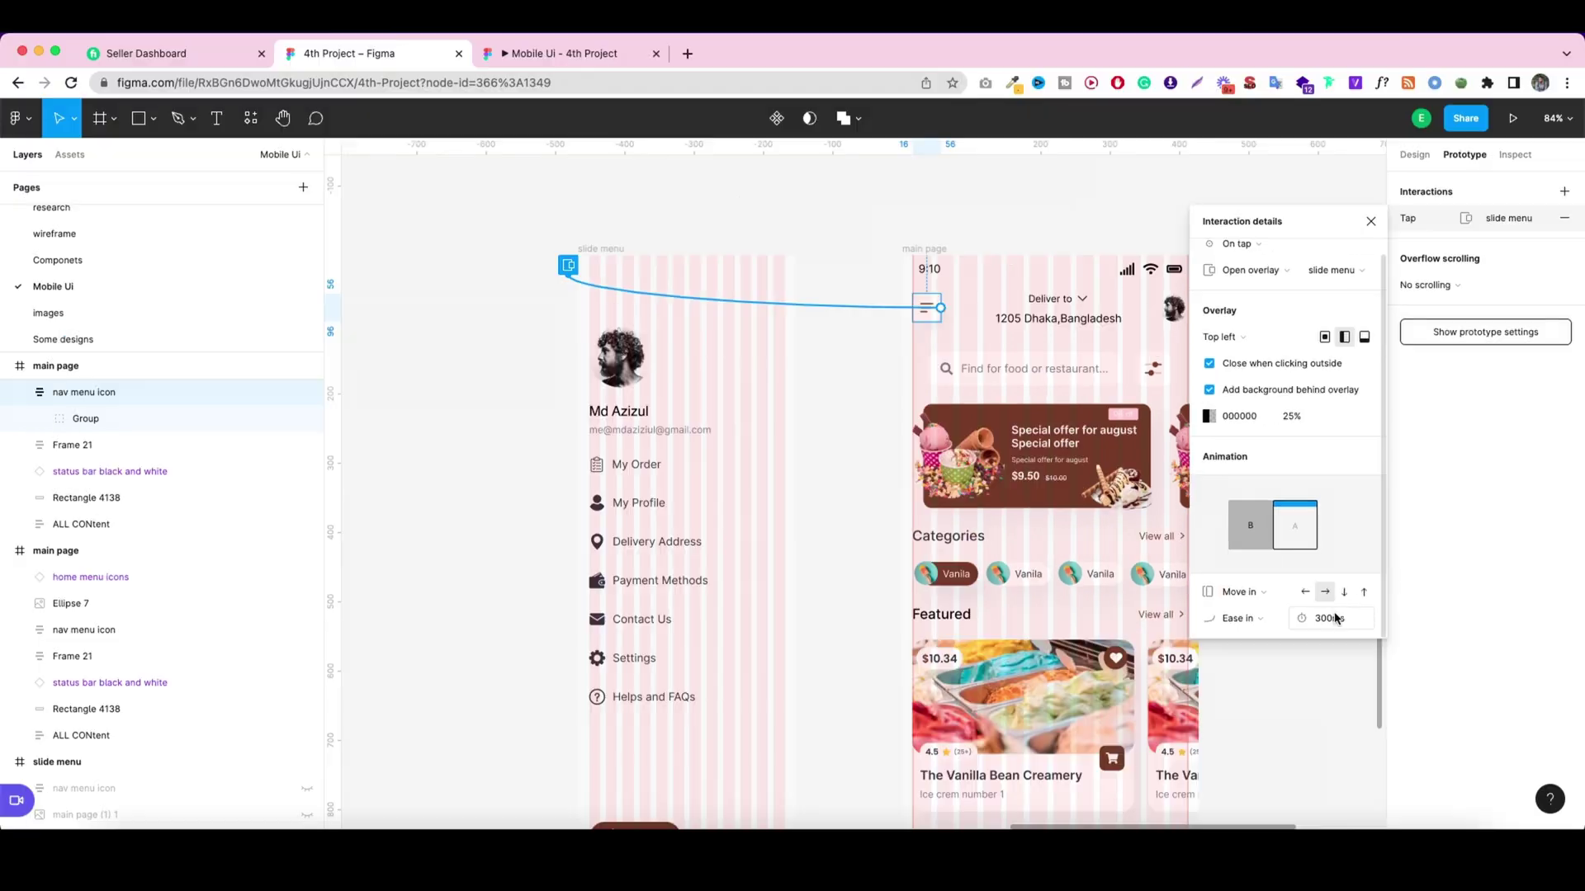
Close the interaction details and play the prototype starting from the main page frame.
left_click(1371, 224)
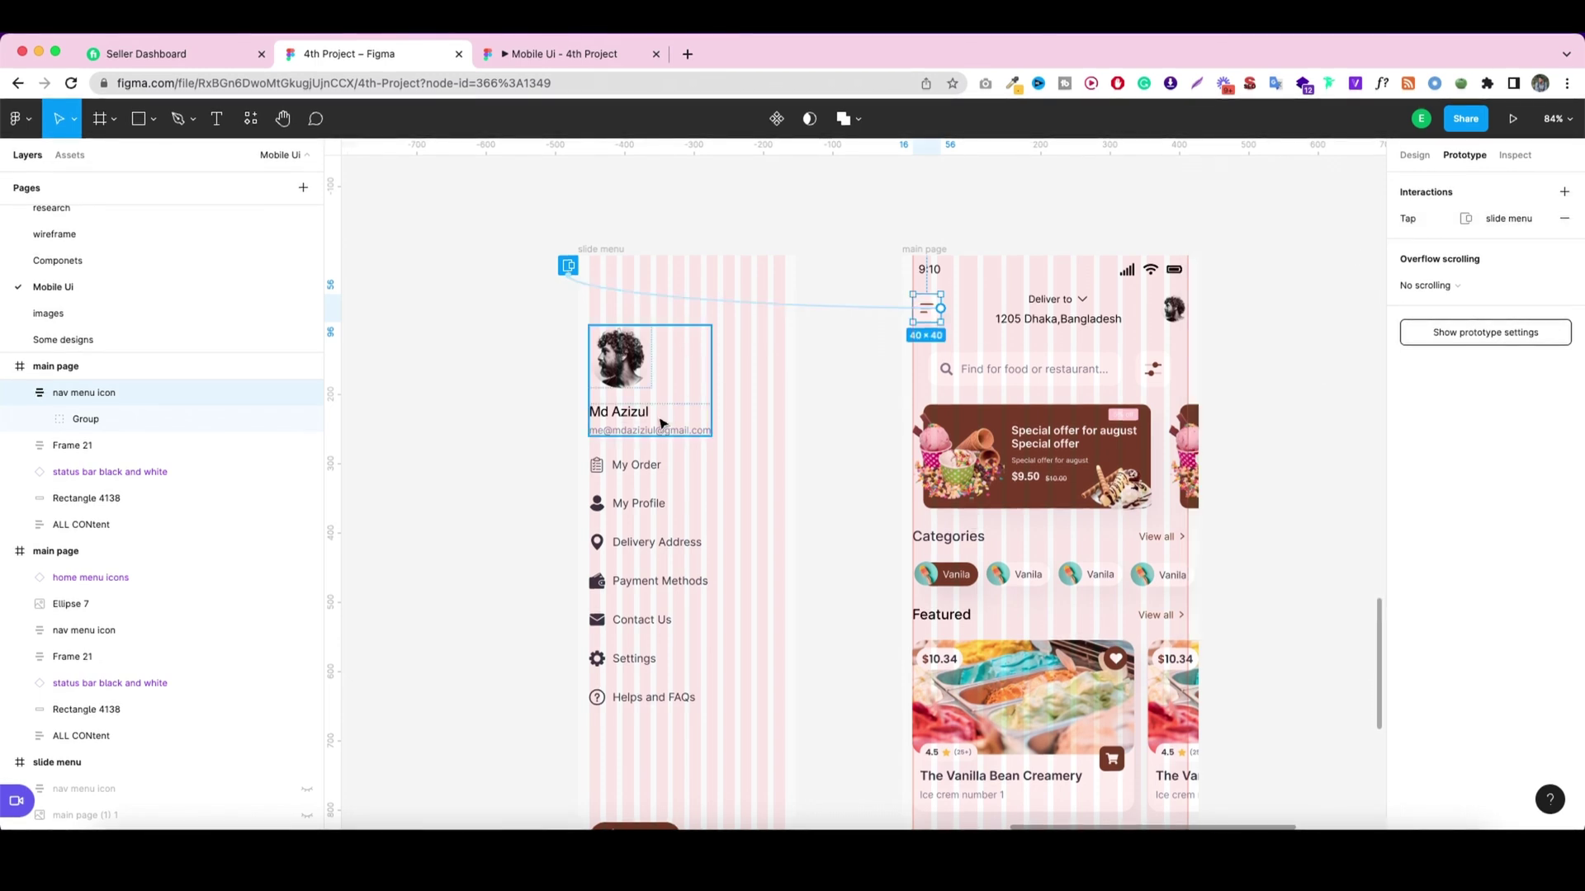
left_click(607, 62)
left_click(363, 53)
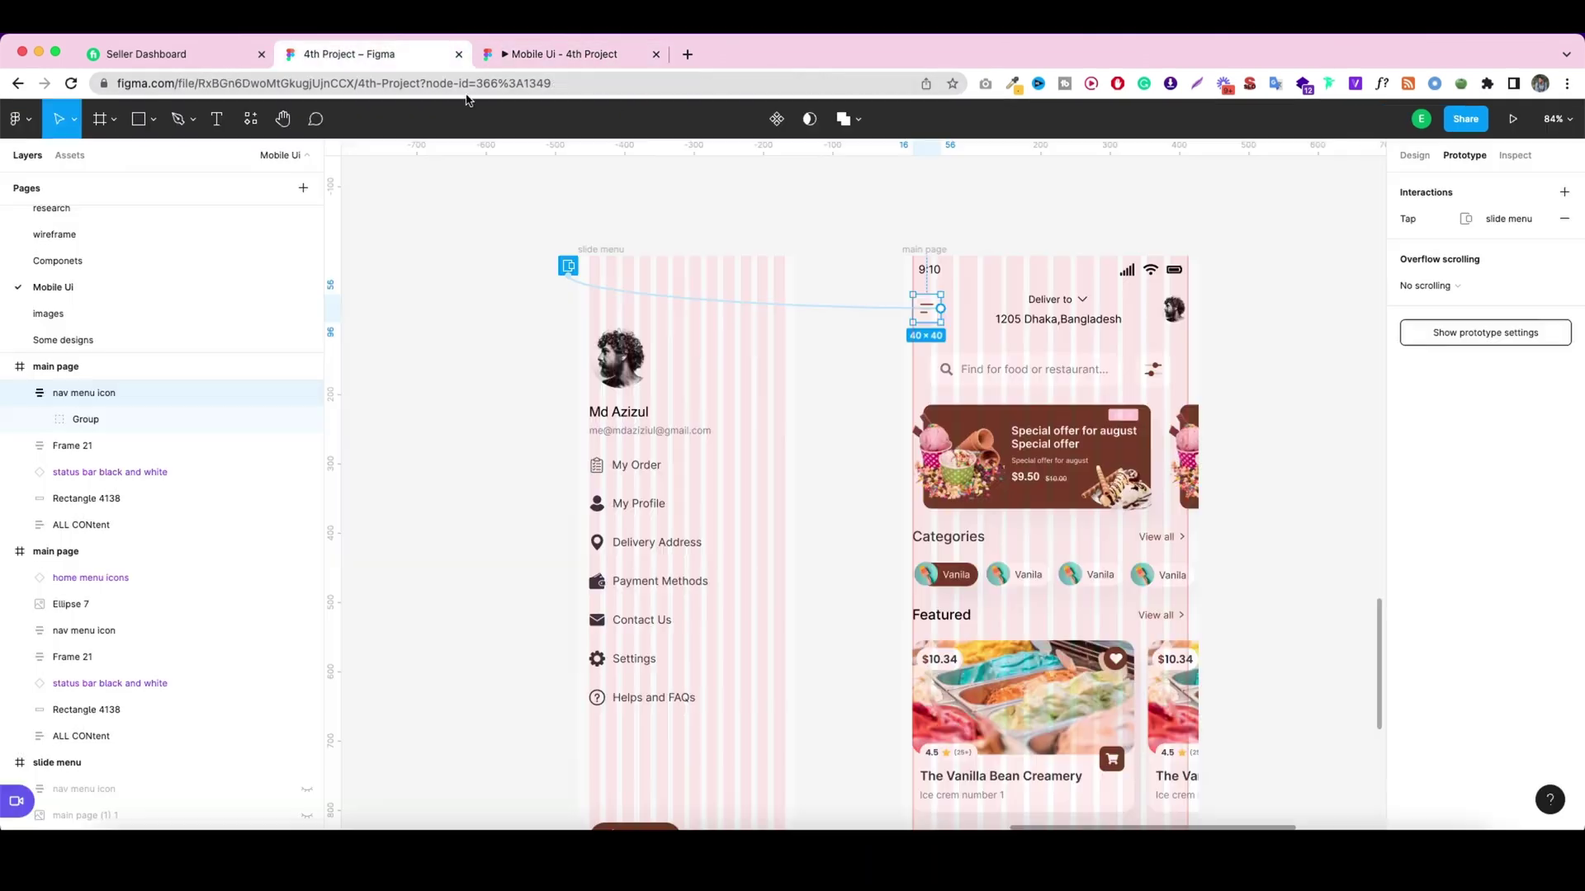
left_click(916, 251)
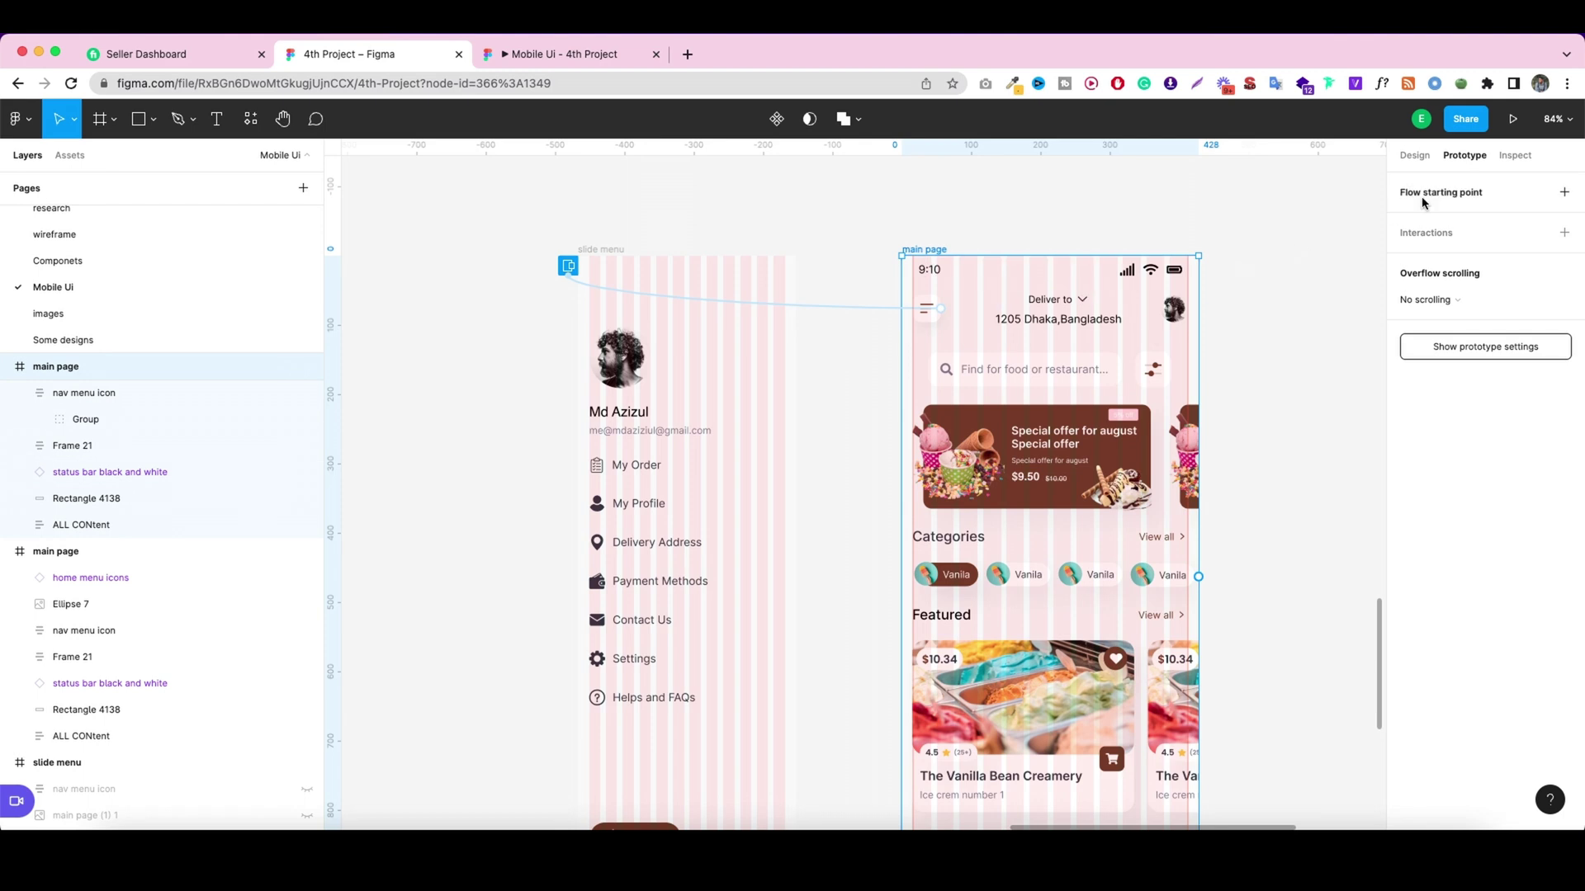
left_click(1513, 119)
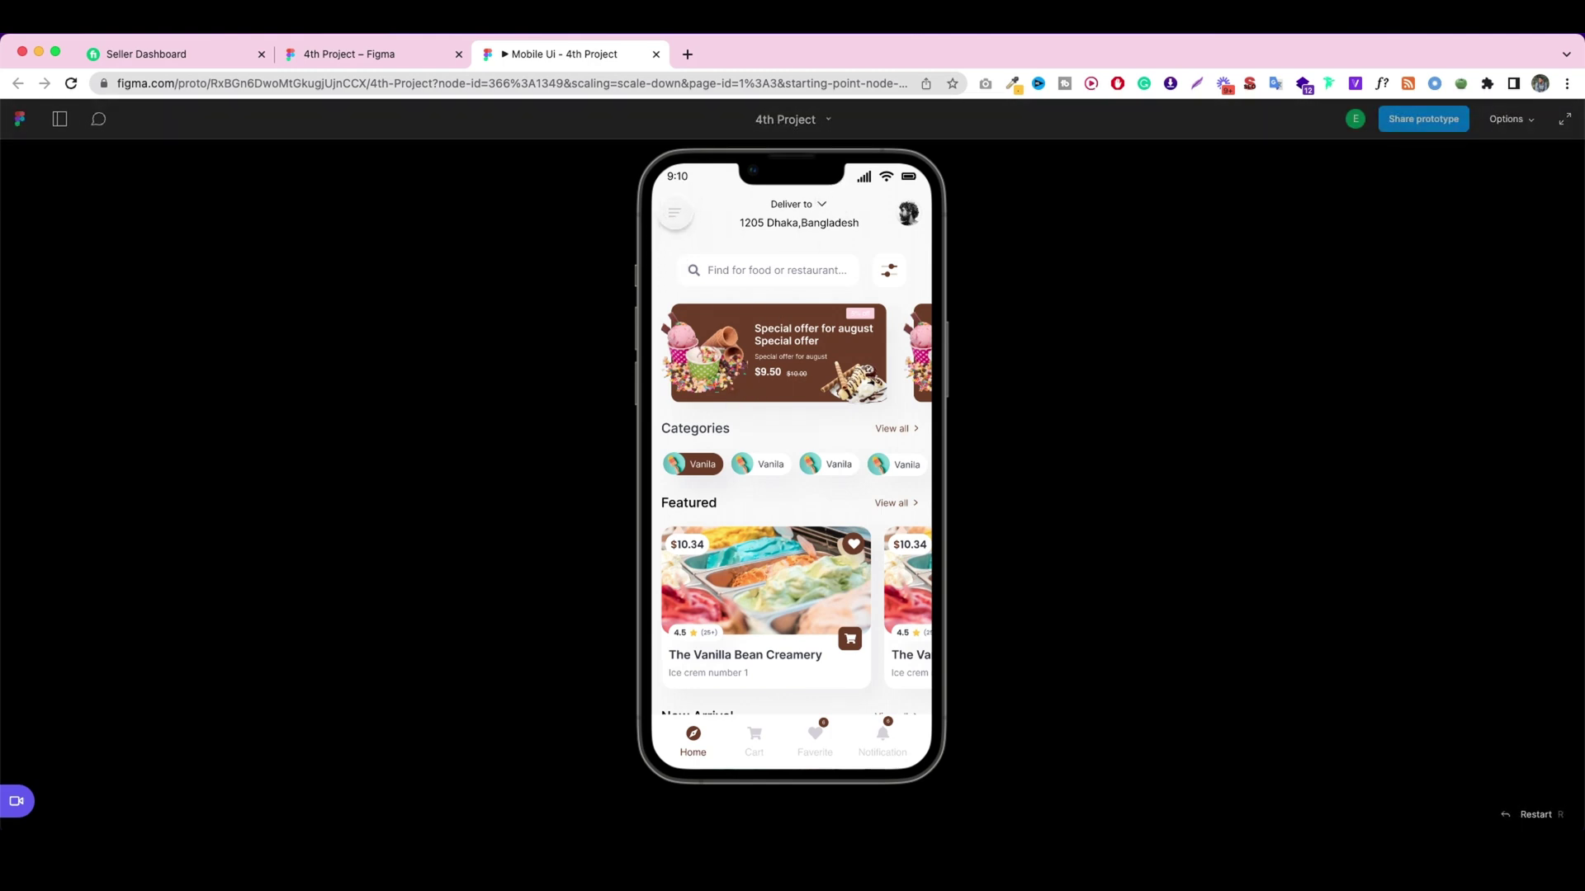
Slide in the side menu from the menu icon, close it by tapping outside, and return to the editor.
left_click(674, 214)
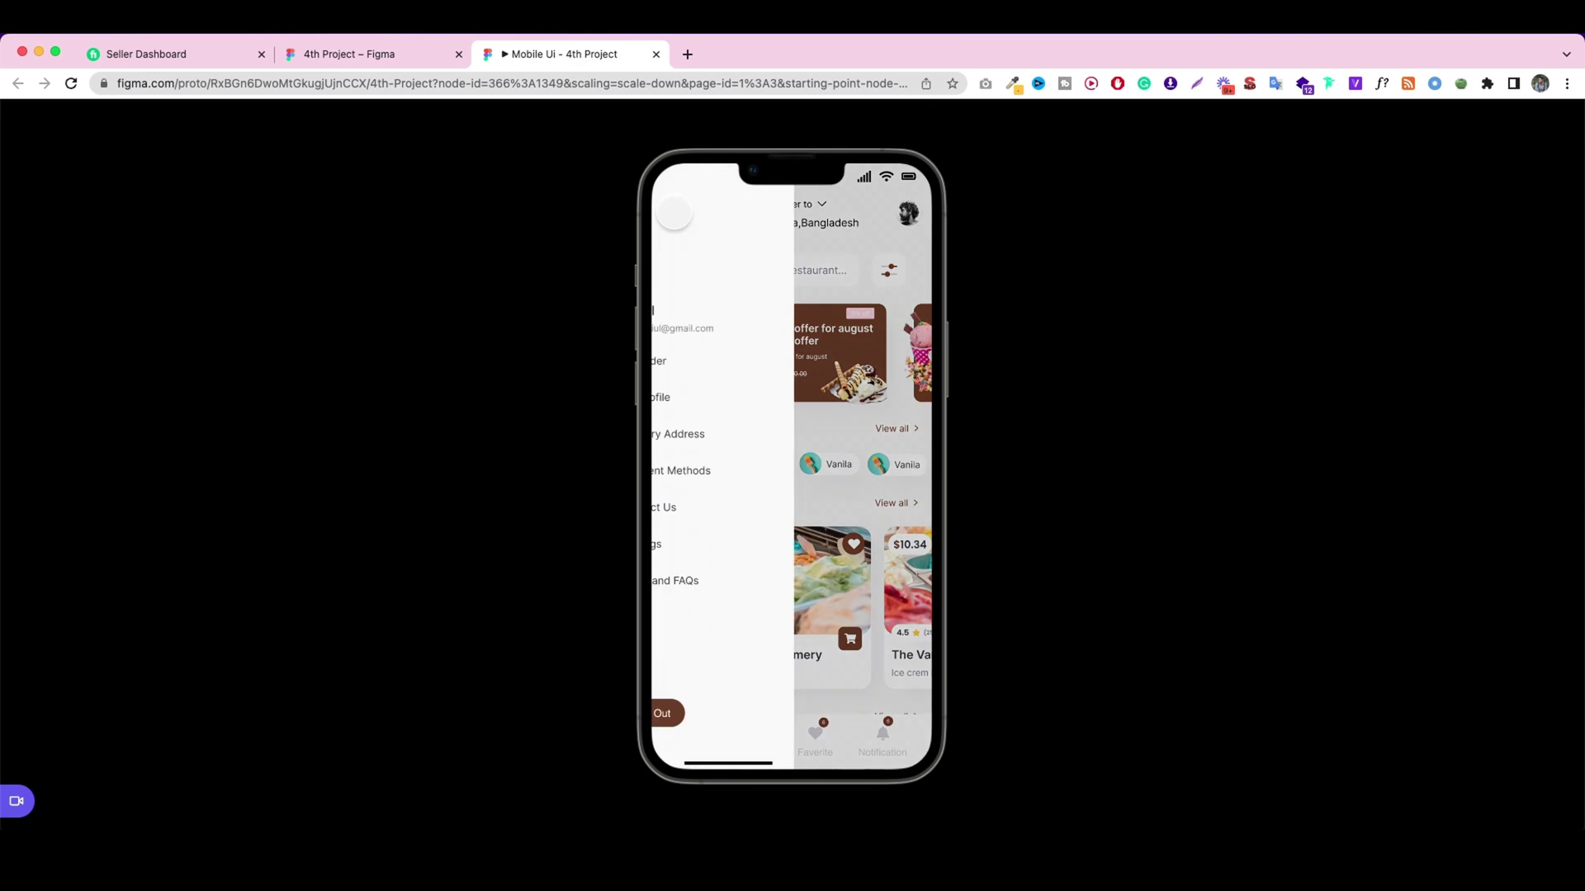
left_click(904, 287)
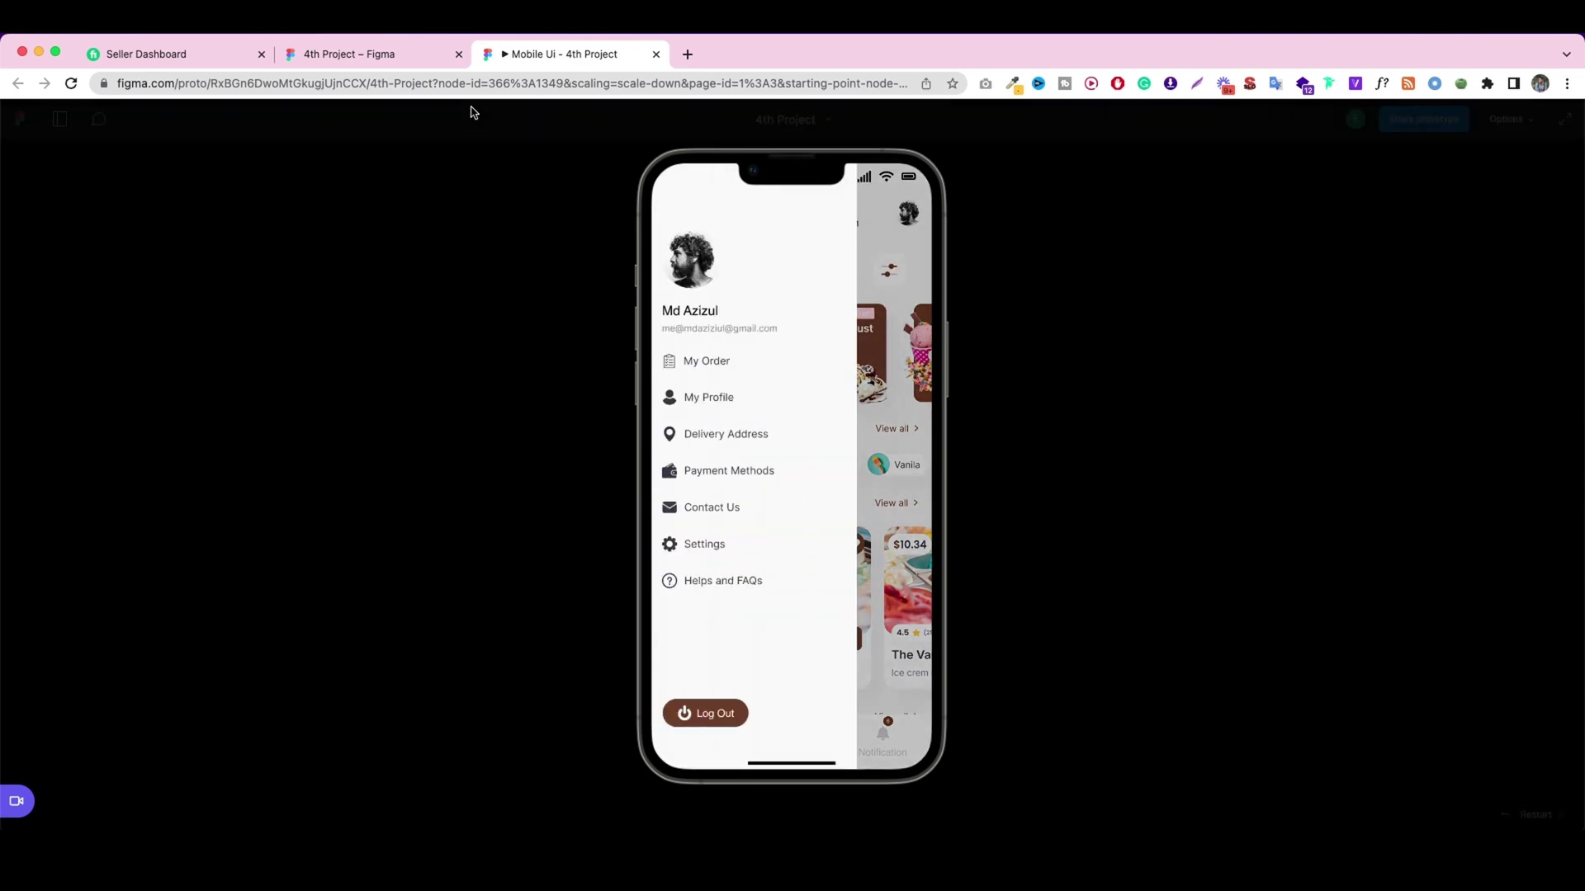
left_click(417, 54)
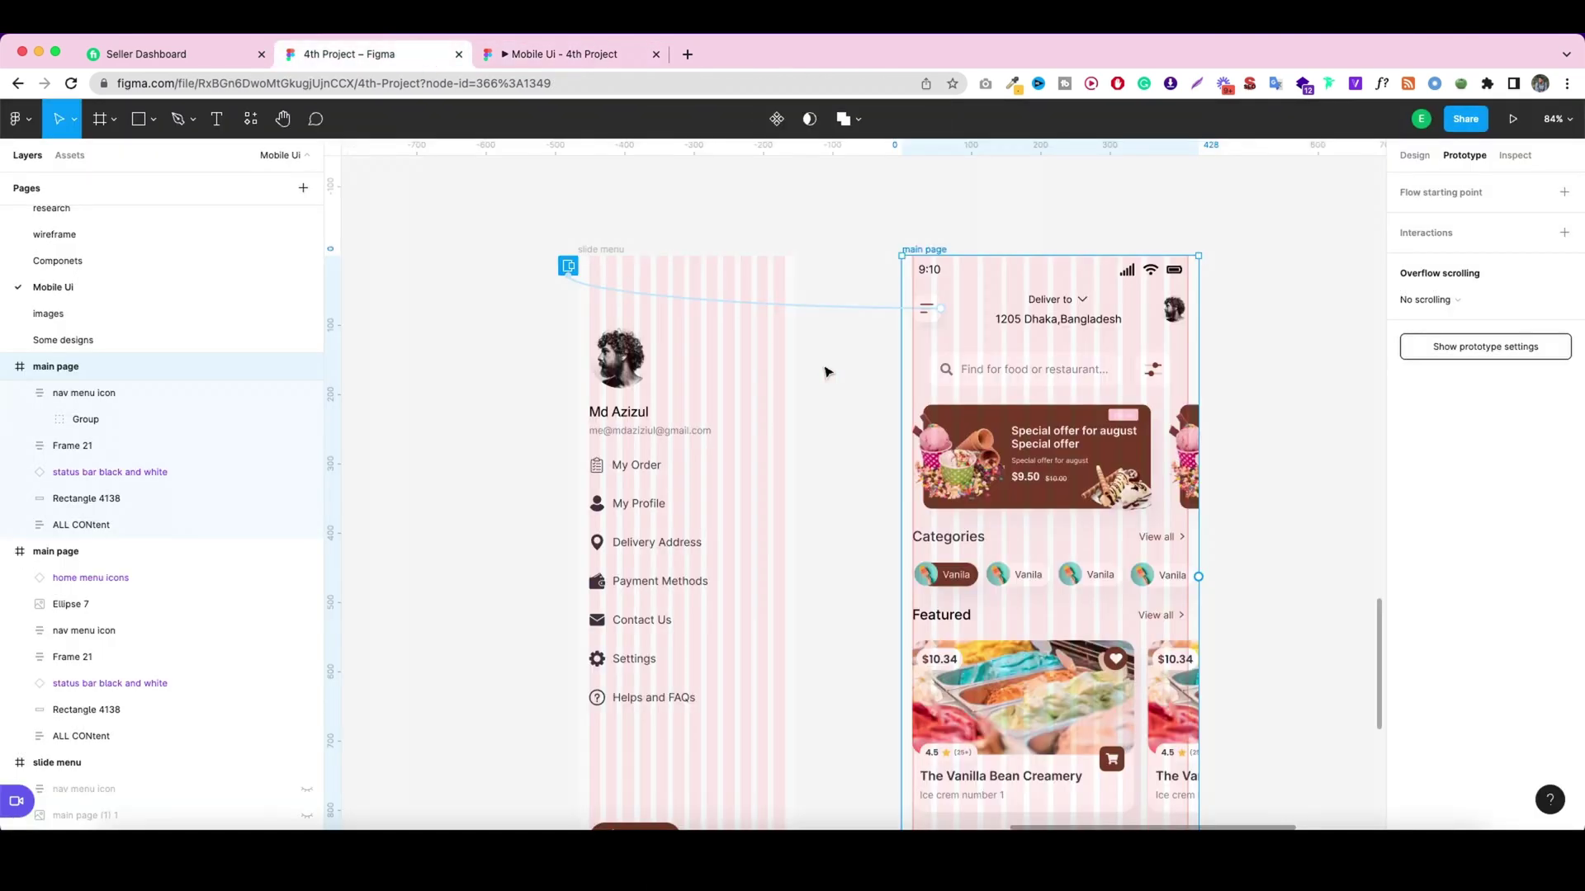
Change the menu icon's overlay background colour to red FF0000, keeping 25% opacity.
left_click(926, 321)
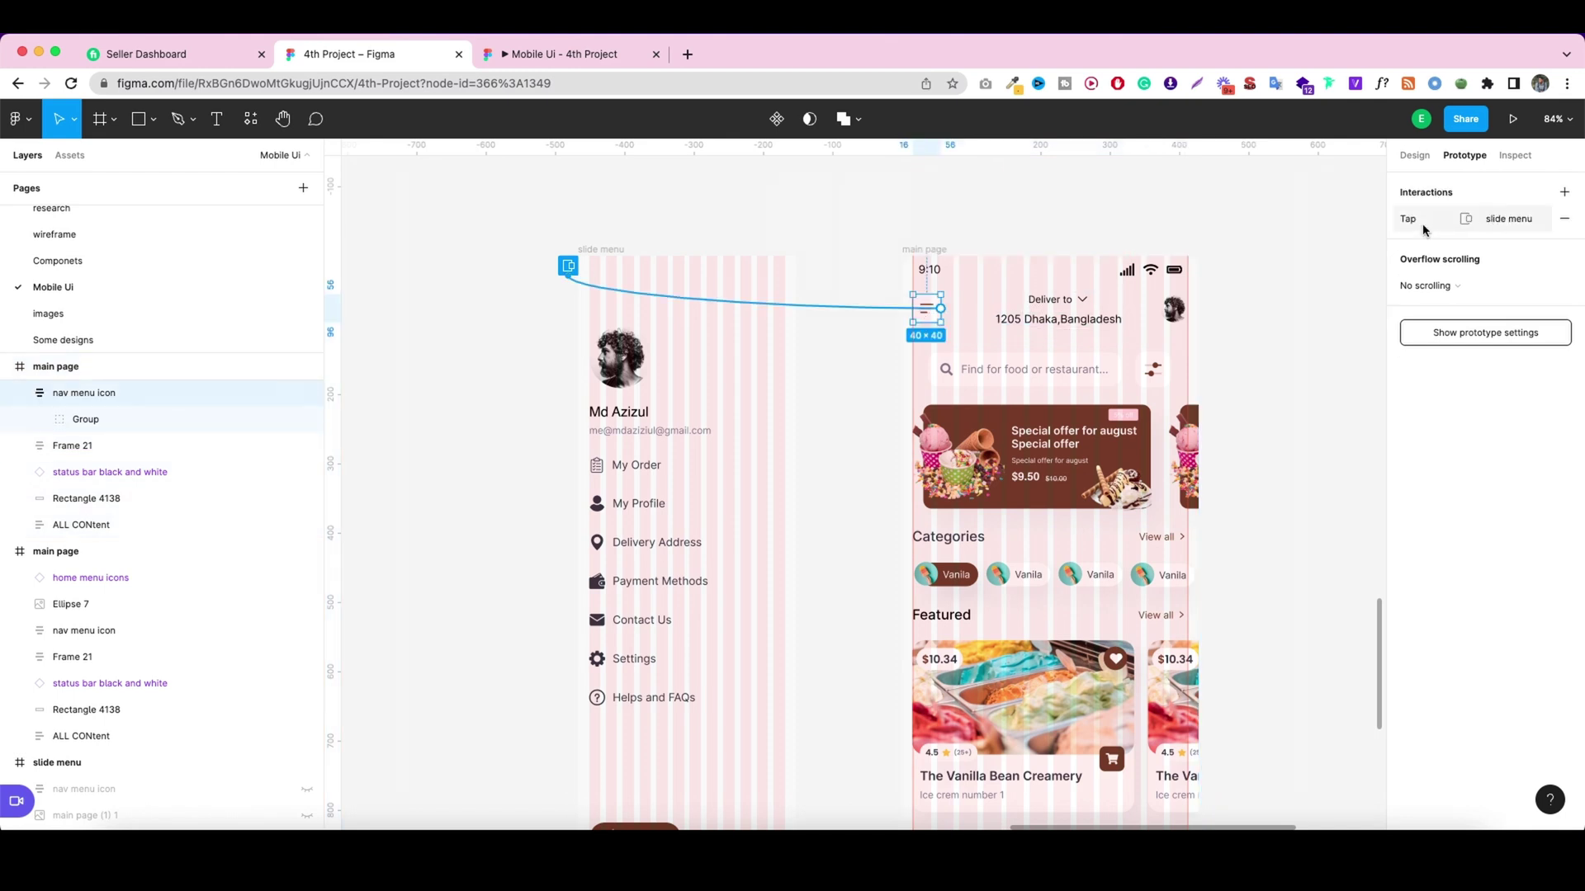
left_click(1517, 219)
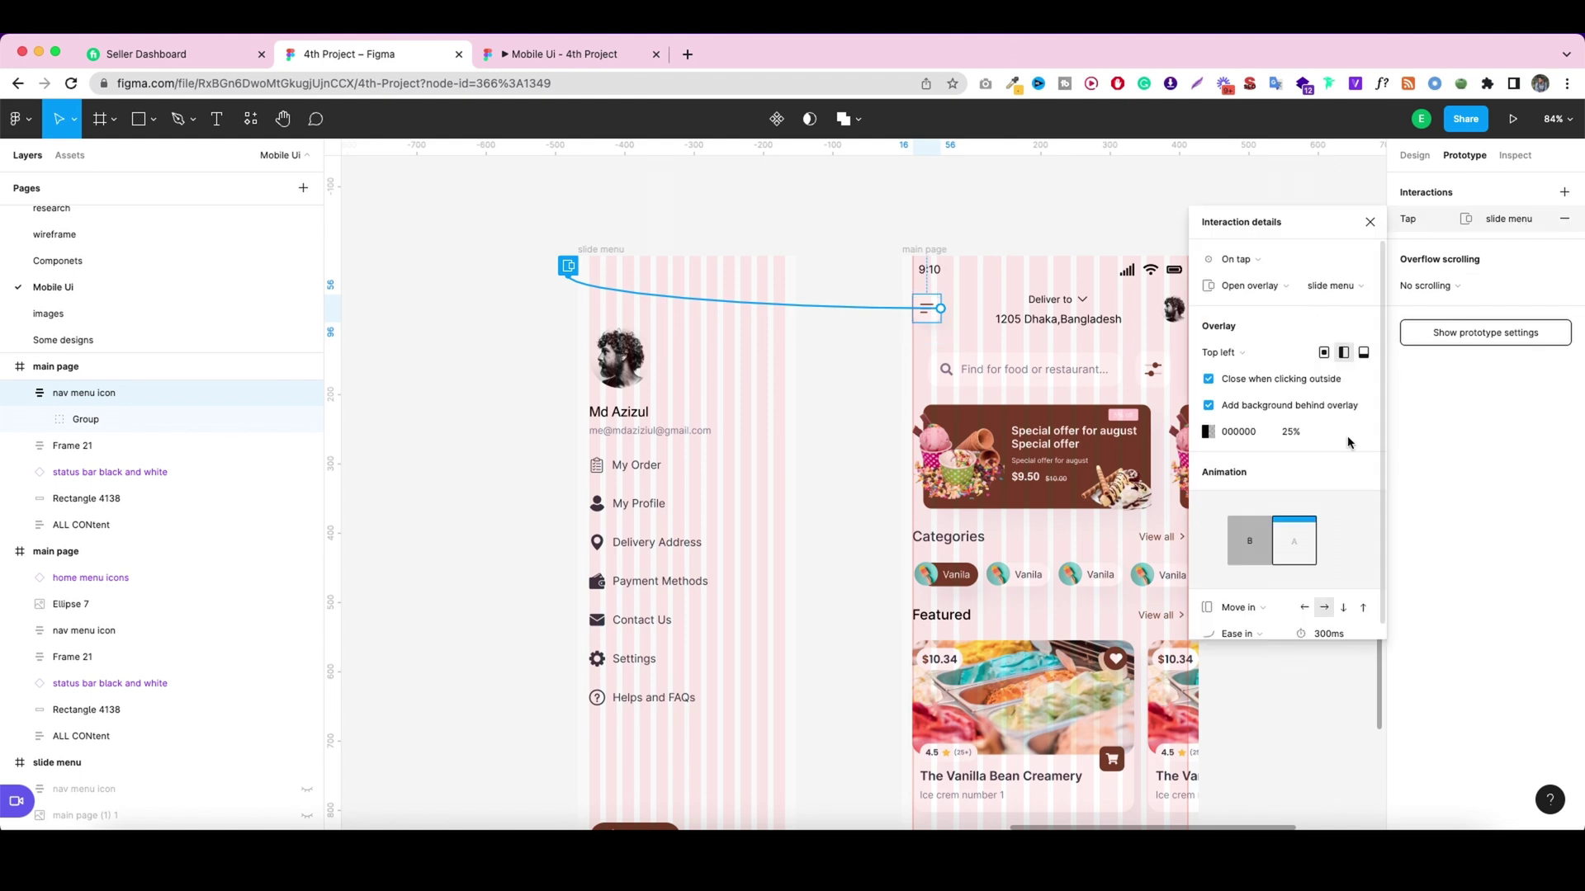
left_click(1207, 431)
left_click(1140, 446)
left_click_drag(1152, 450, 1191, 419)
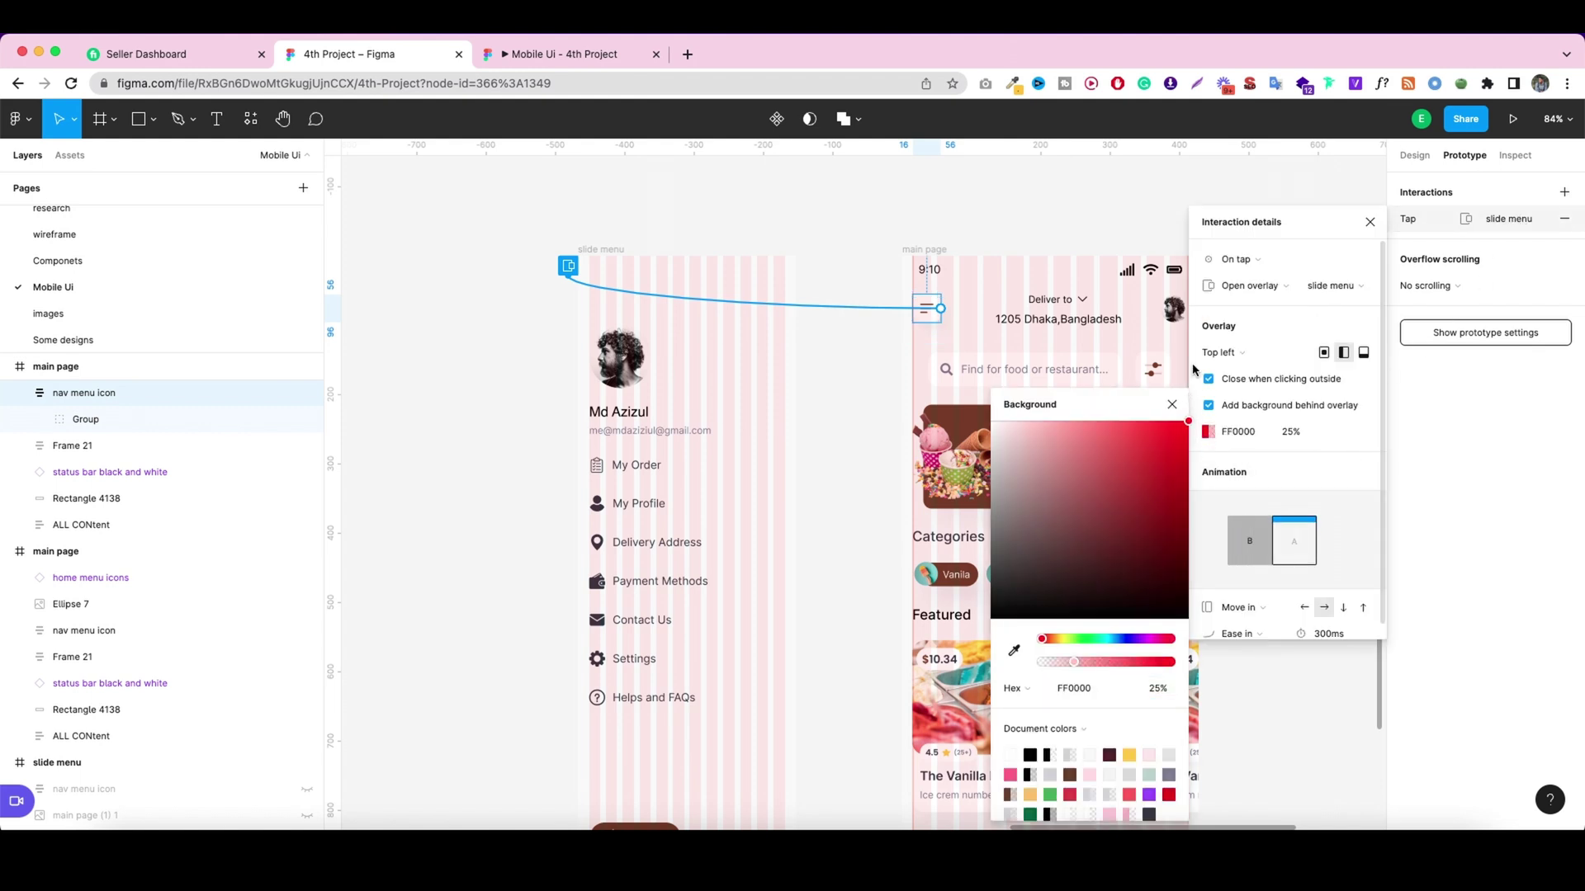
left_click(1370, 223)
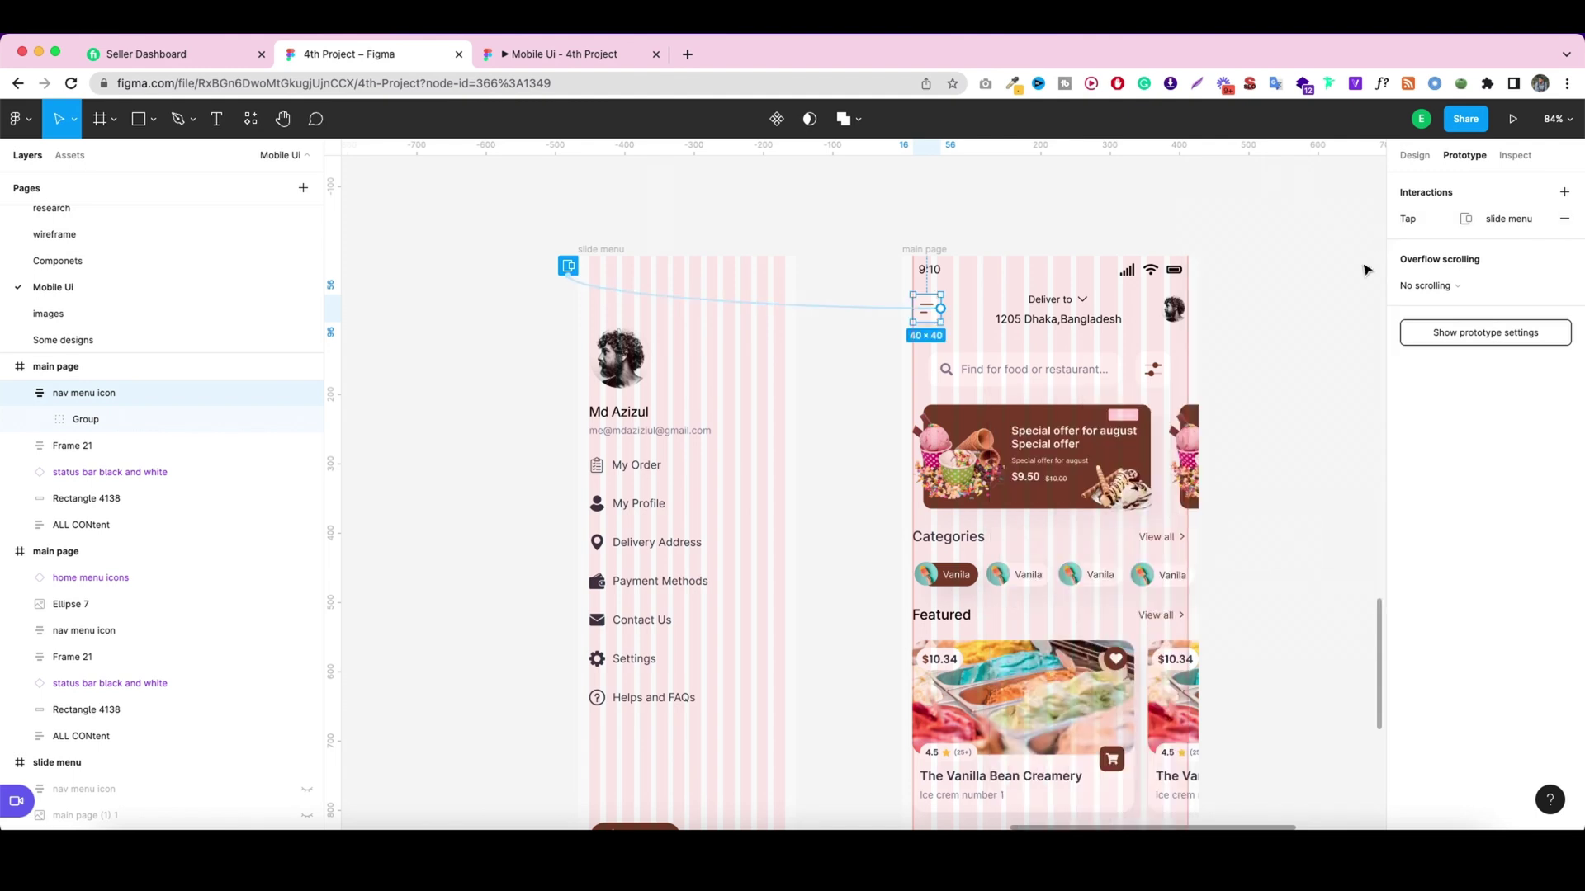
In the prototype preview, open the side menu over the pink-tinted screen and close it again.
left_click(597, 68)
left_click(895, 261)
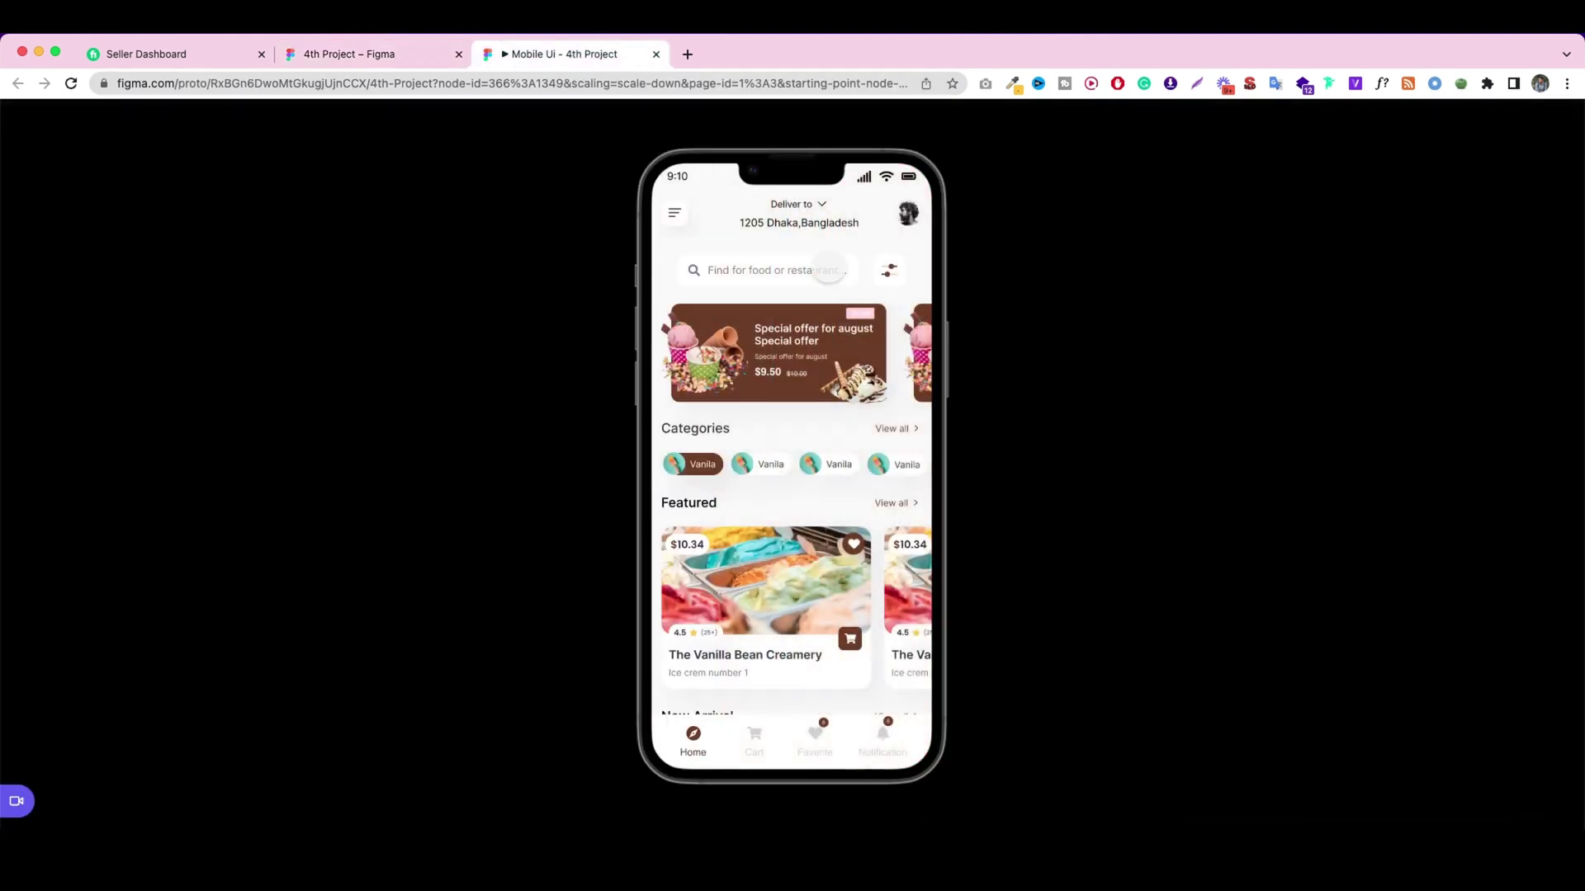
left_click(674, 213)
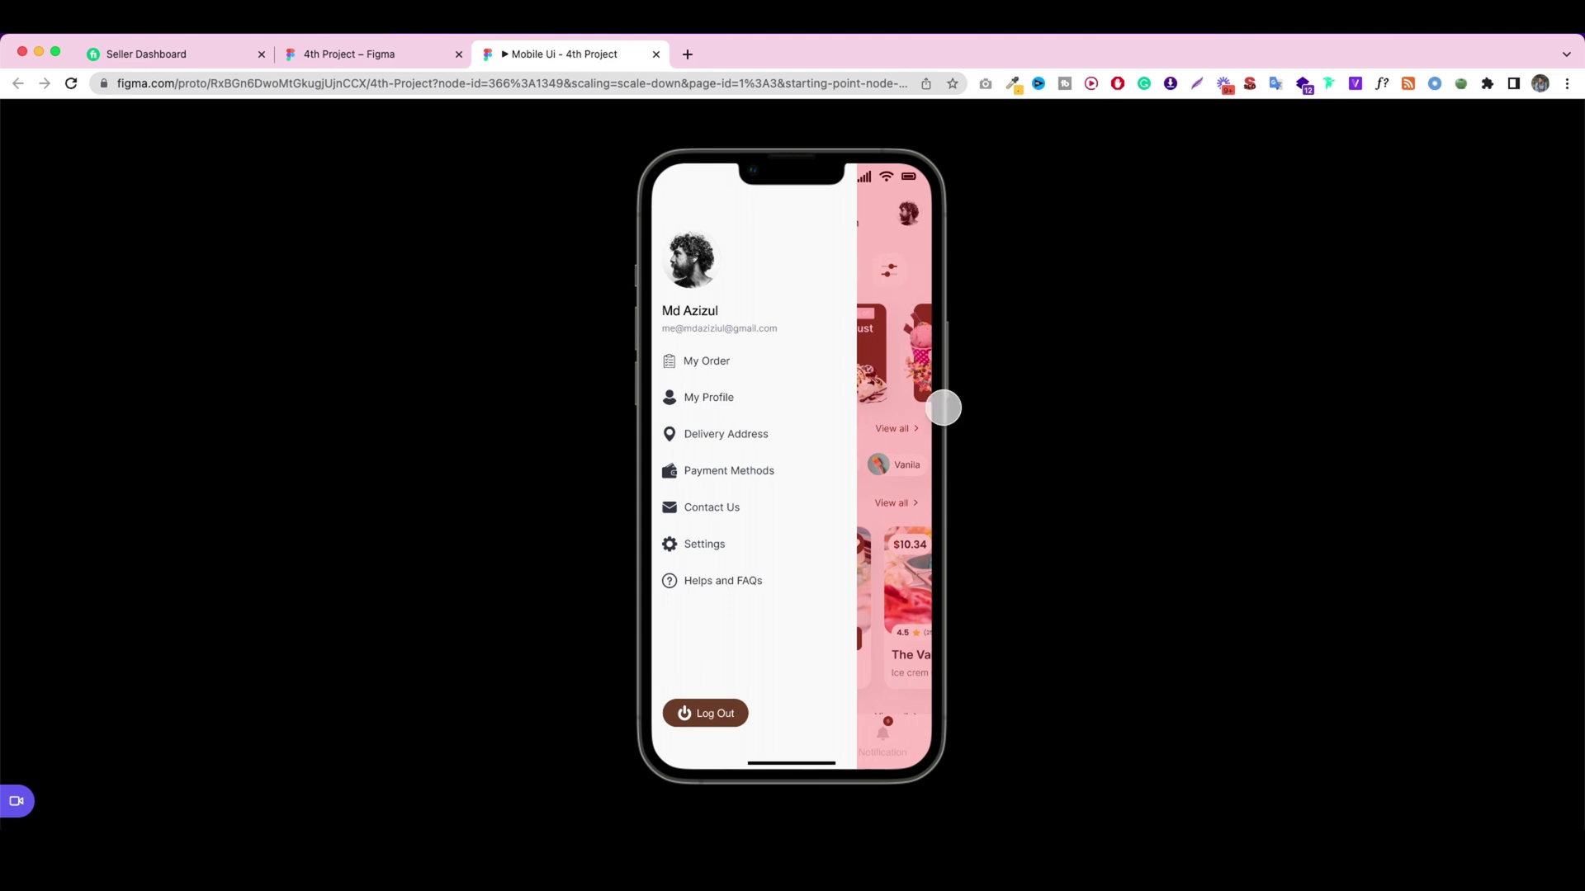
left_click(898, 290)
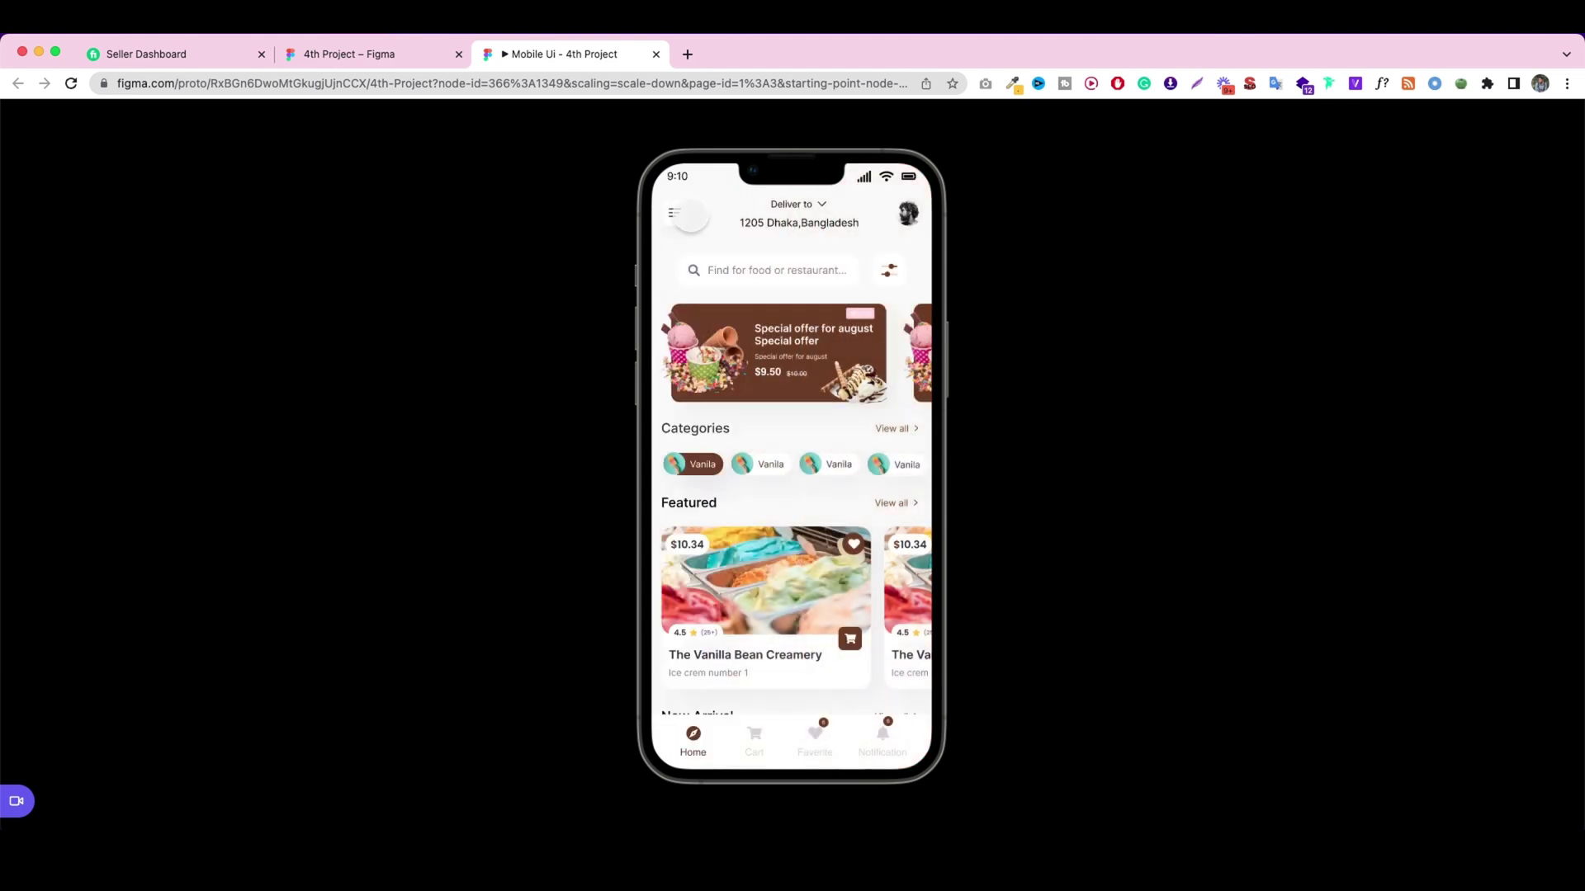
left_click(338, 54)
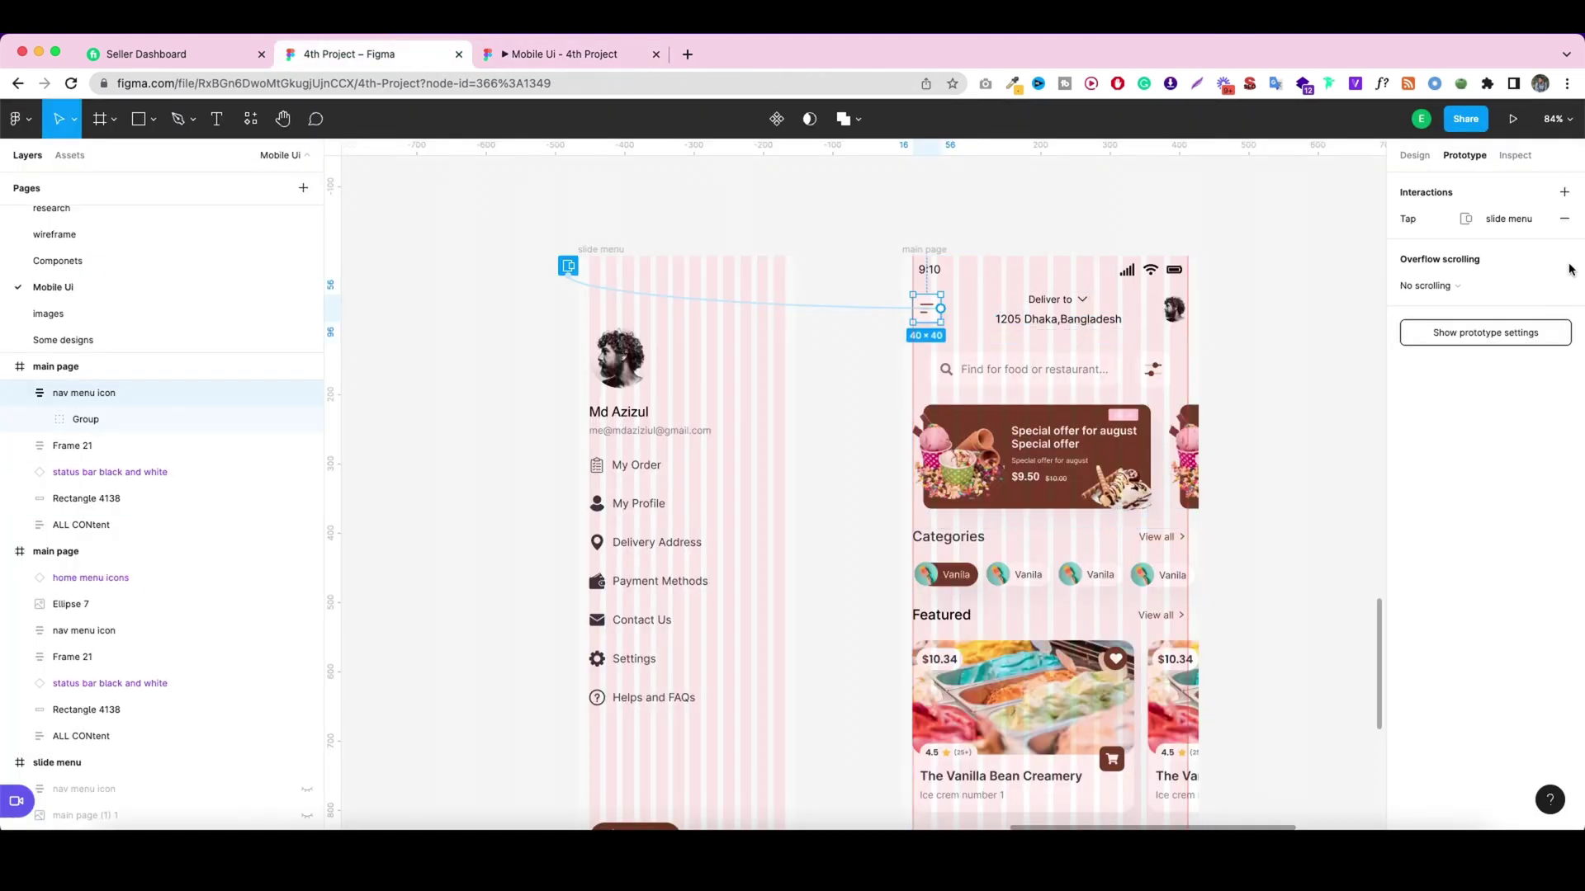
Reopen the tap interaction's details and check the side menu overlay once more in the prototype.
left_click(1510, 219)
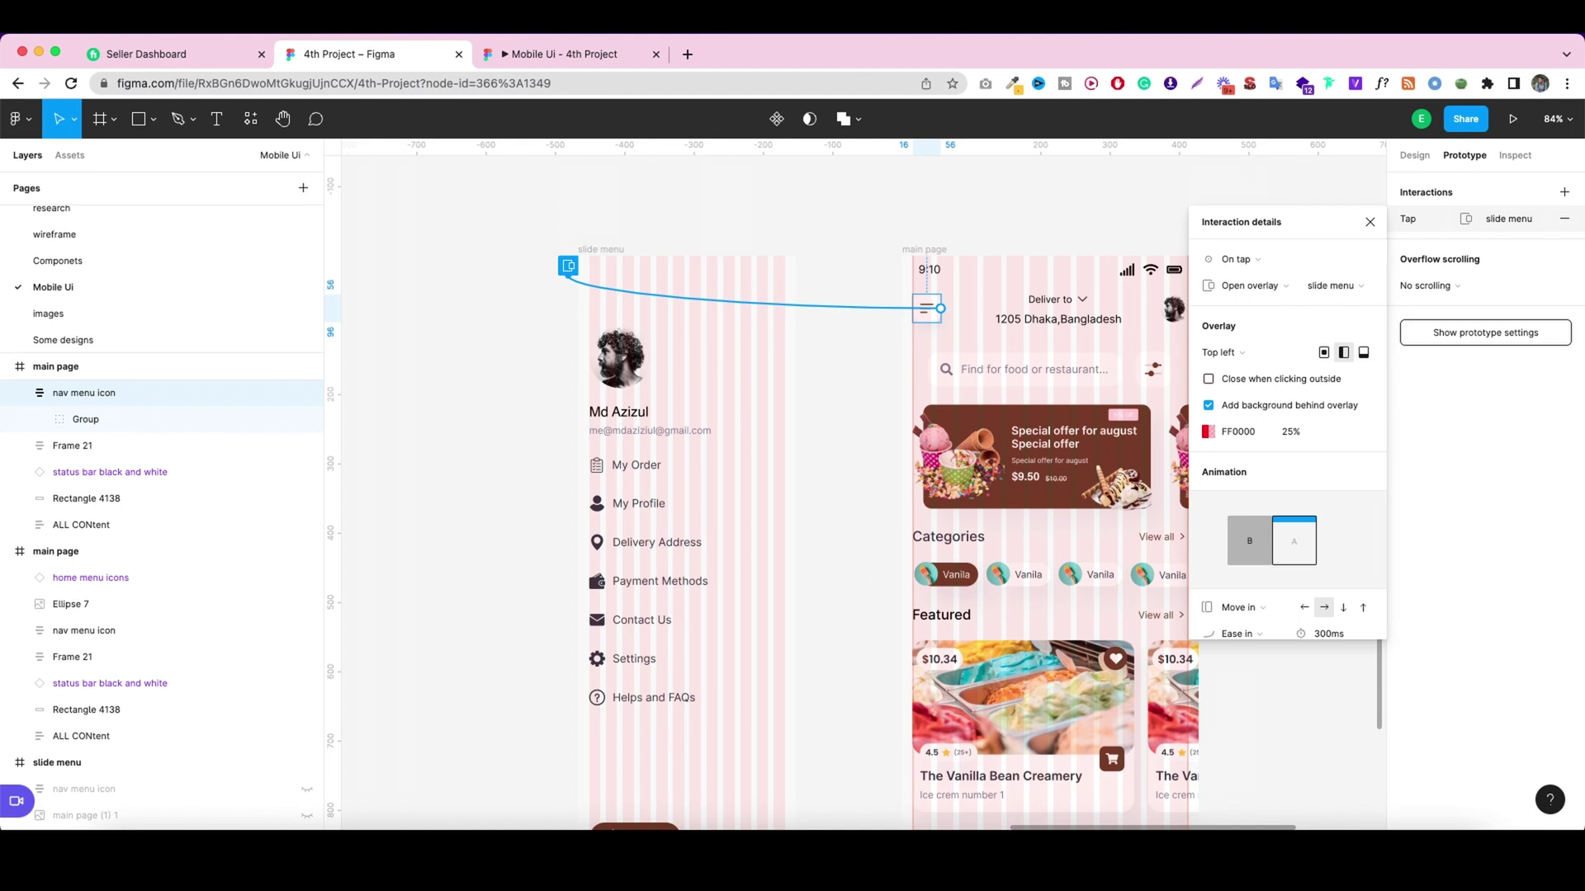
left_click(548, 54)
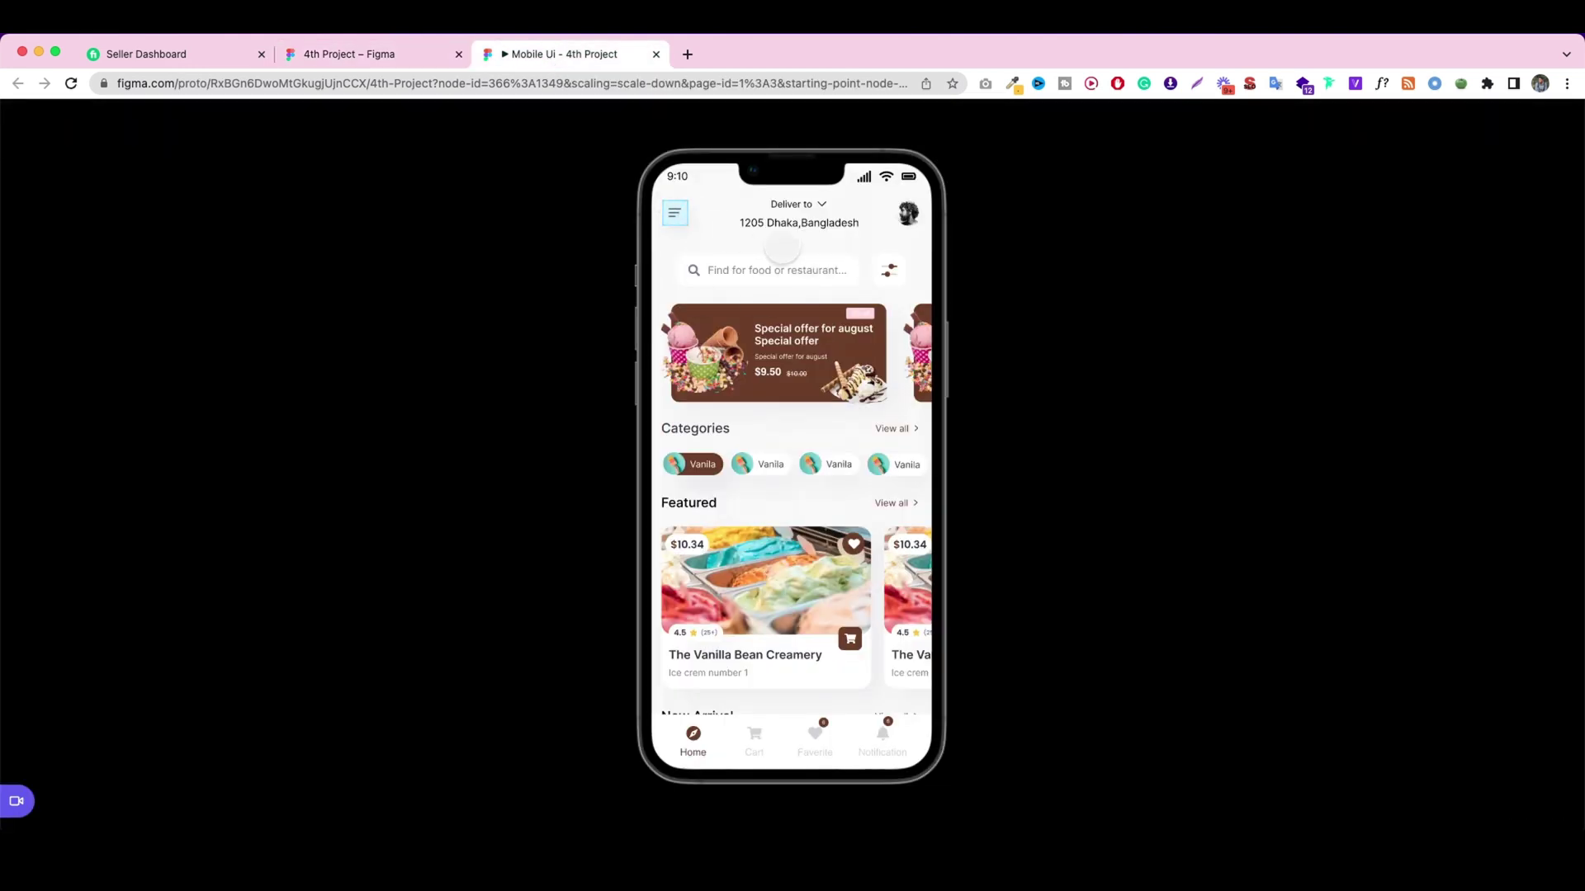
left_click(674, 213)
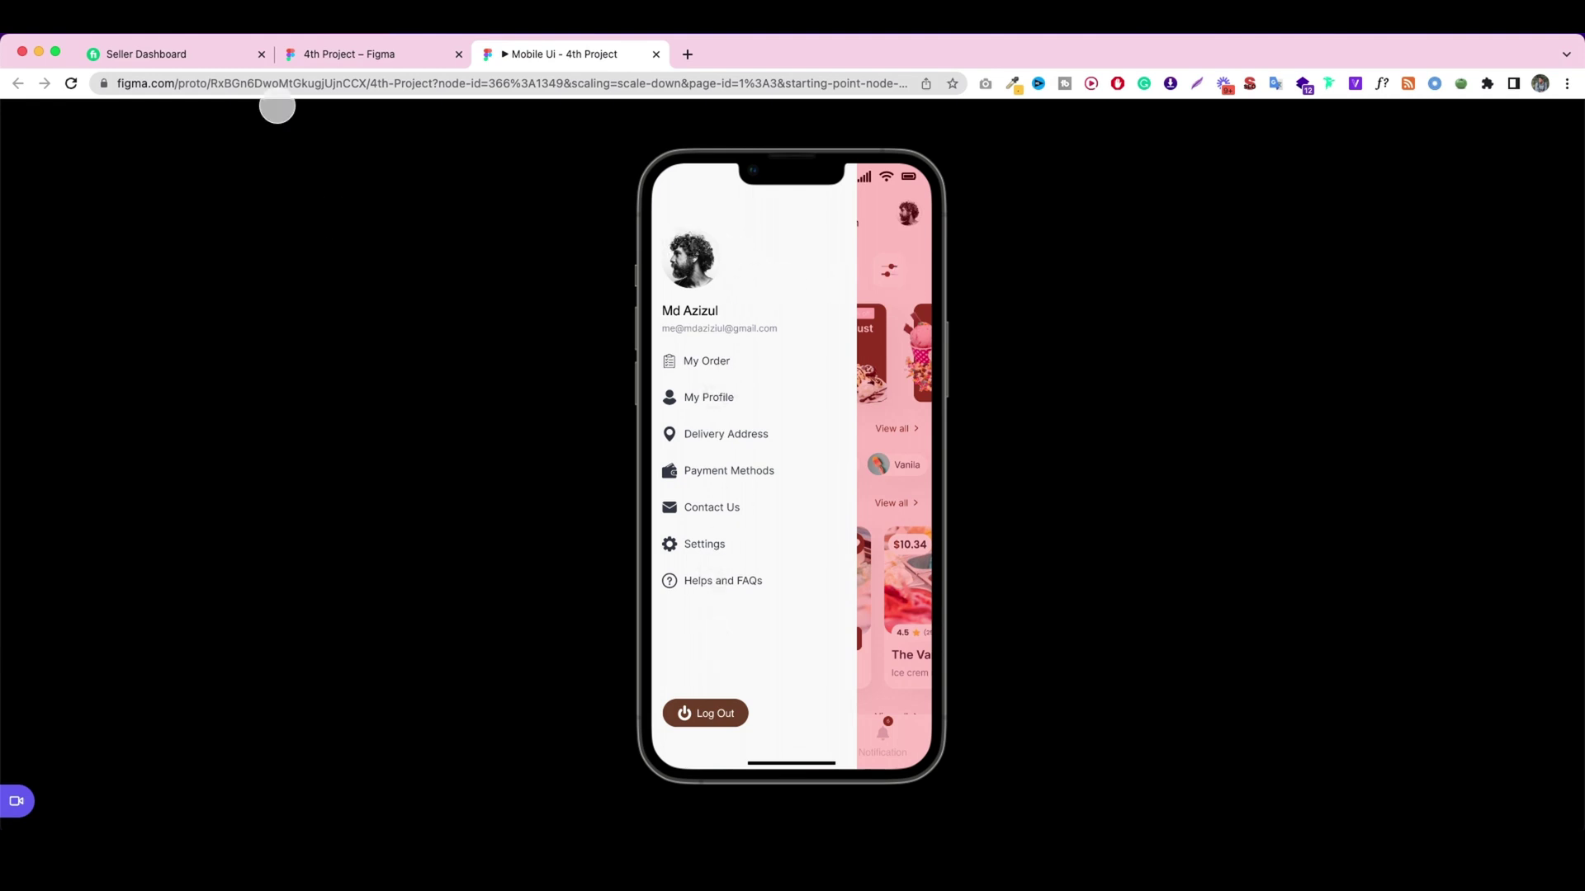
left_click(330, 54)
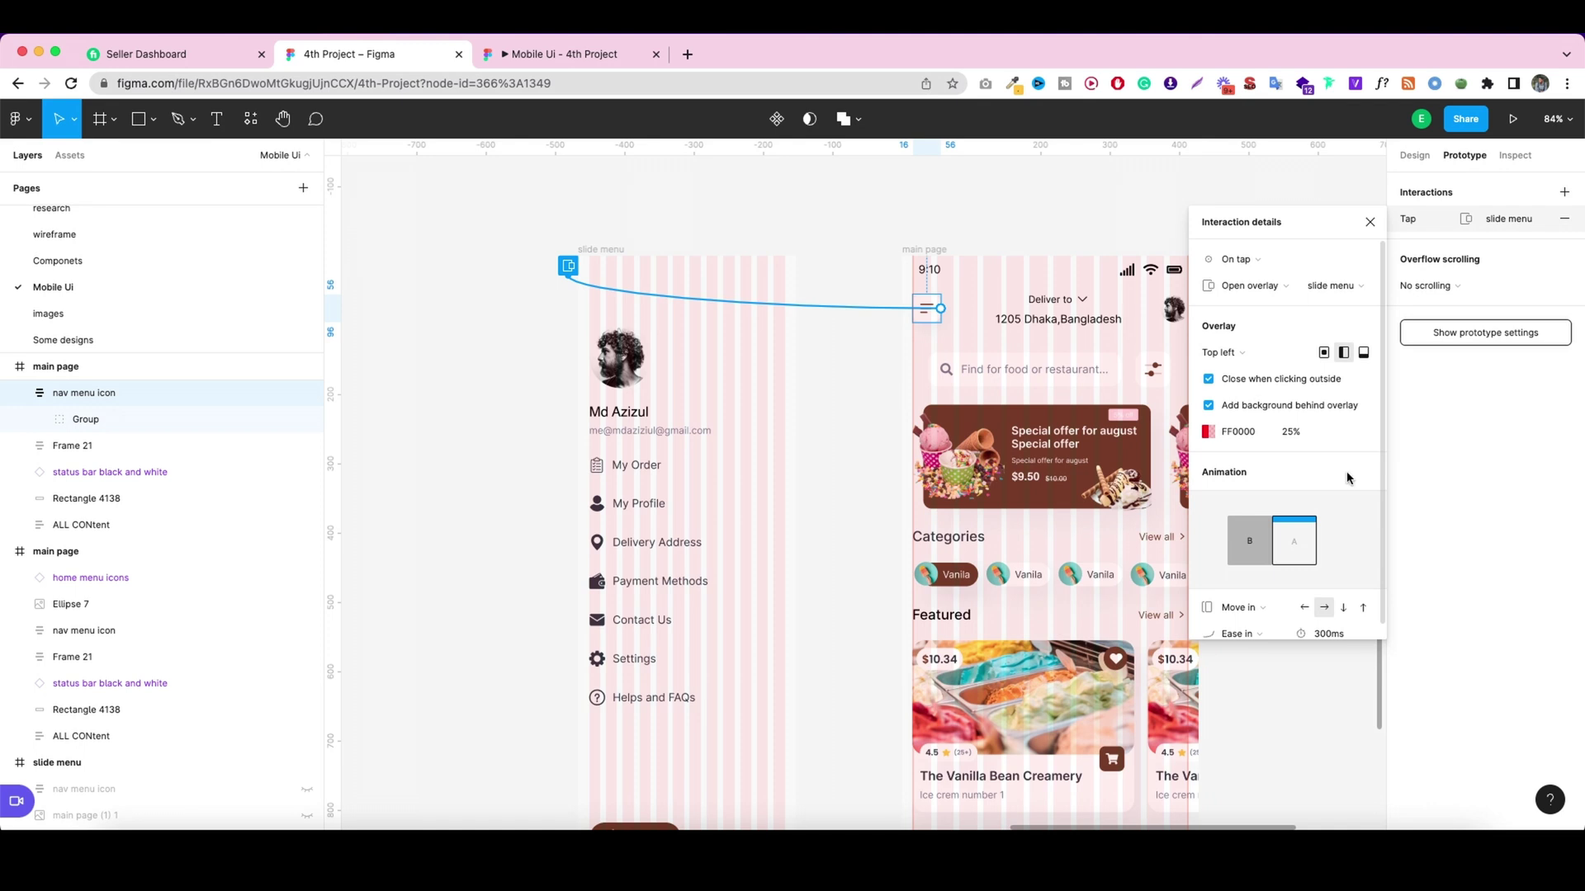
Close the Interaction details popup and zoom out to show the slide menu and main page frames.
scroll(1347, 478, "down", 1)
left_click(1370, 222)
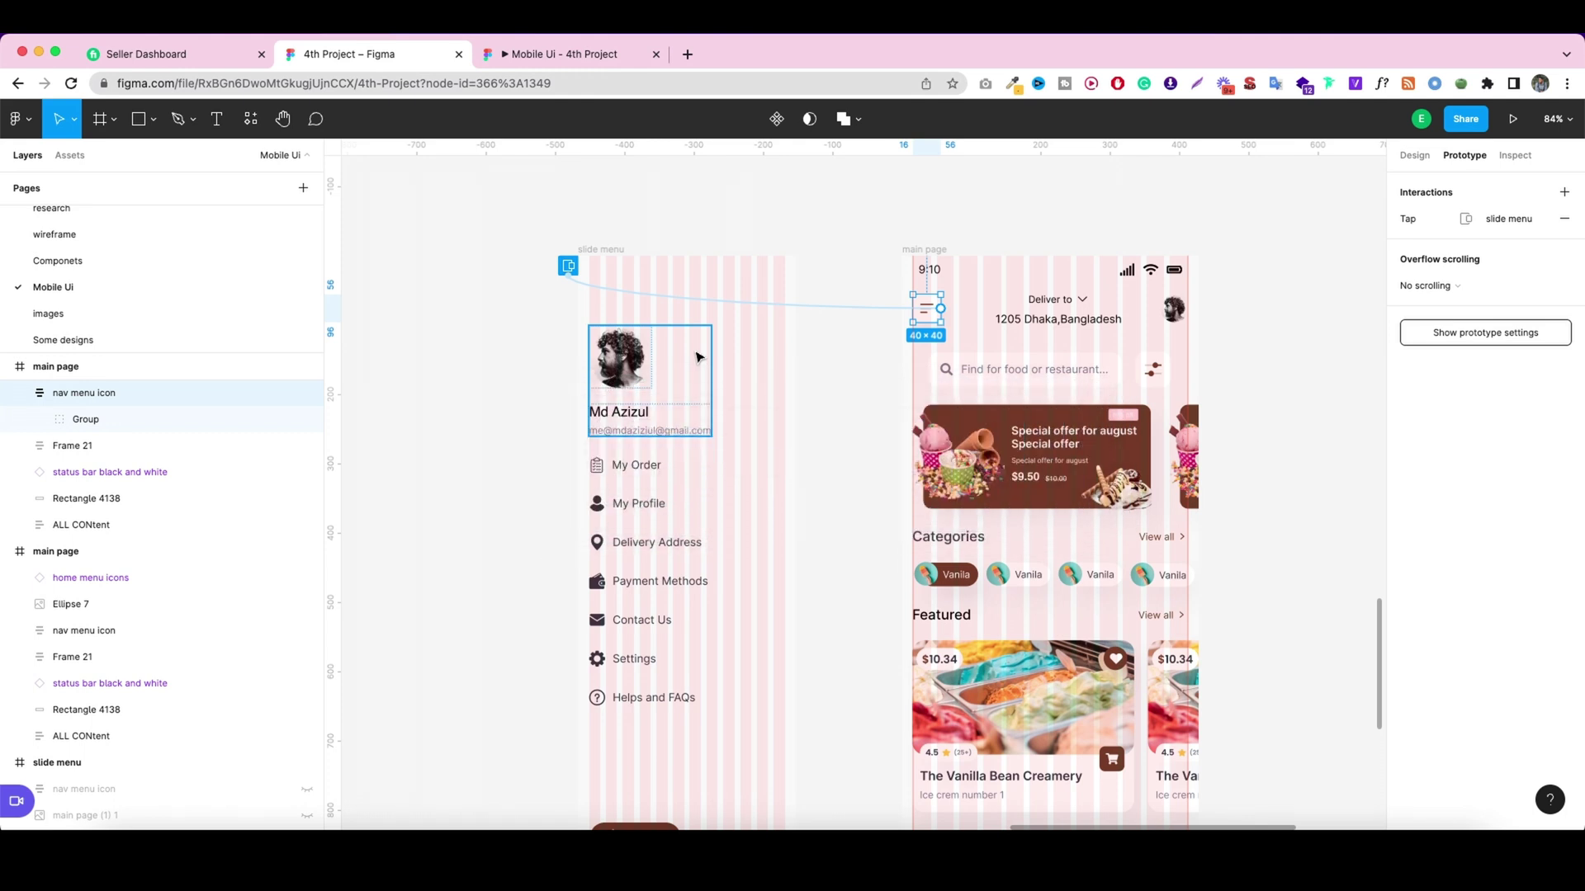
scroll(1163, 419, "down", 5)
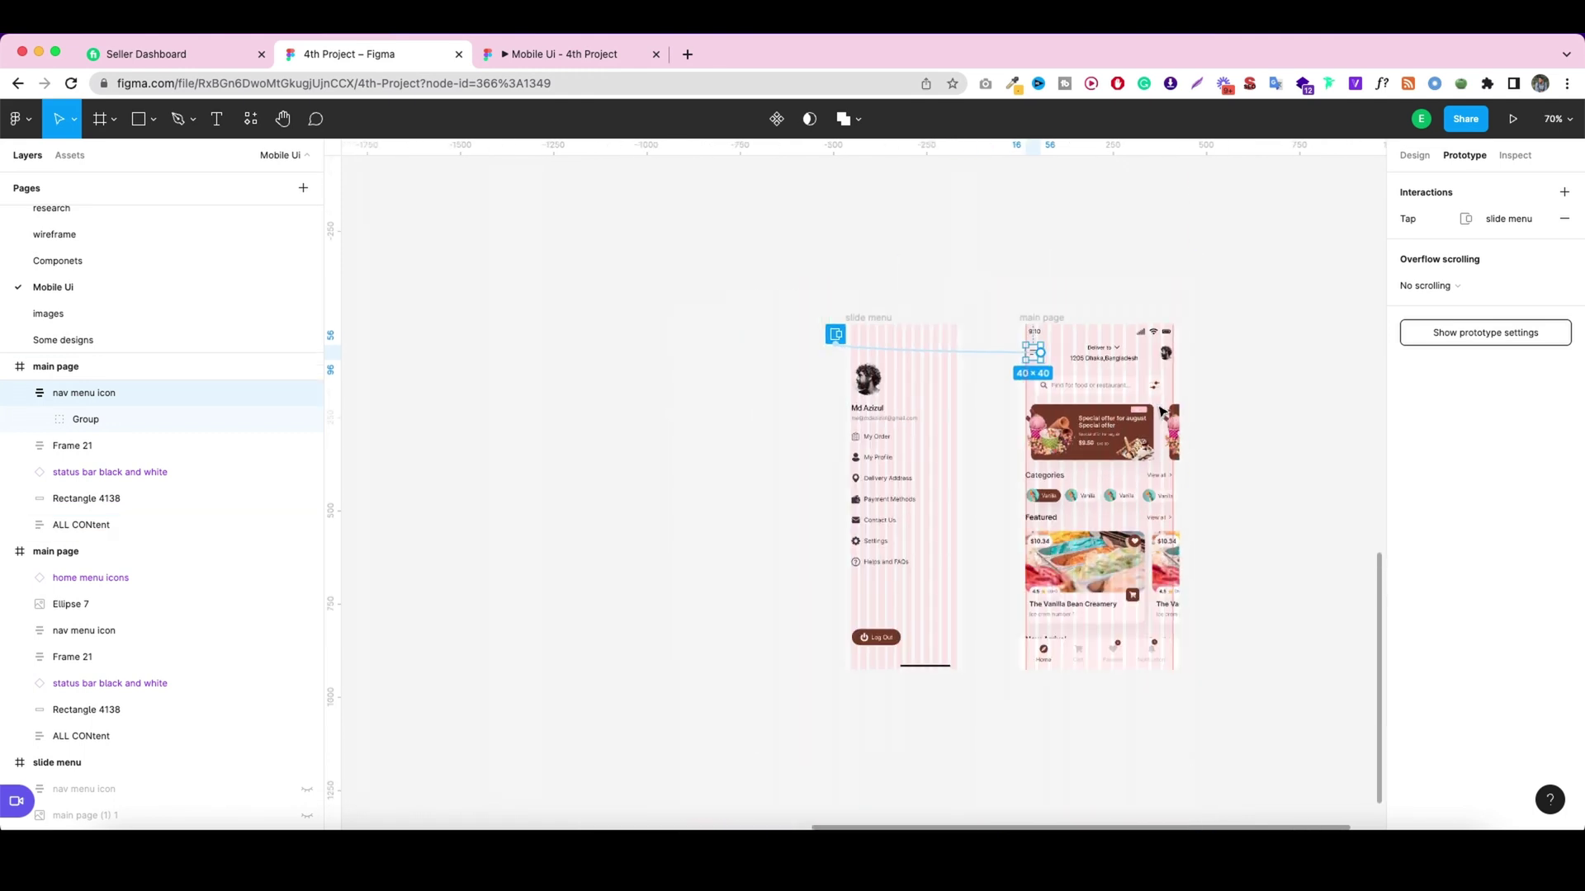